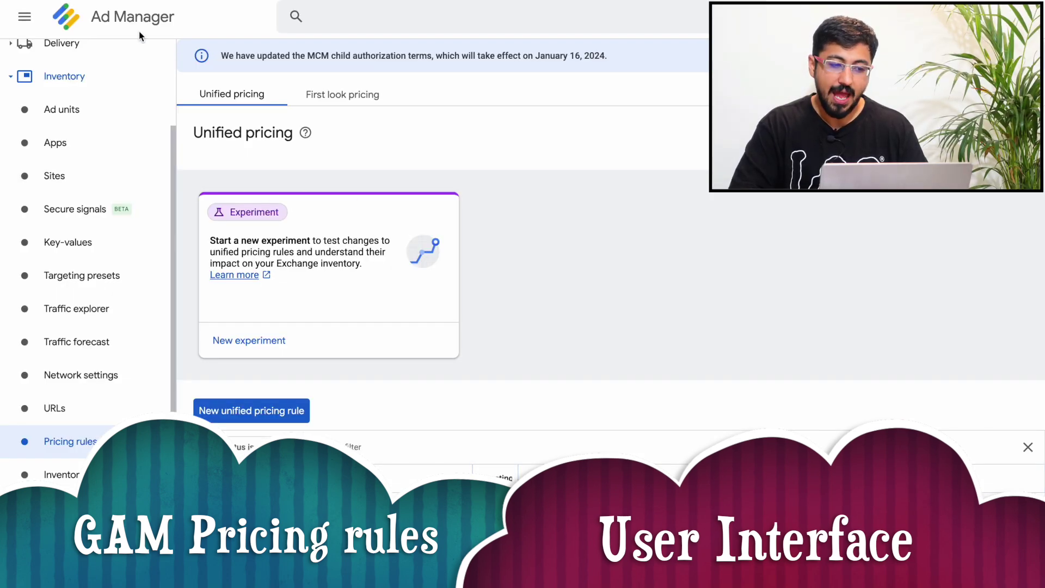
Step: Open the inventory pricing rules and start a new unified pricing rule
{"action": "scroll", "coordinate": [133, 196], "scroll_direction": "up", "scroll_amount": 1}
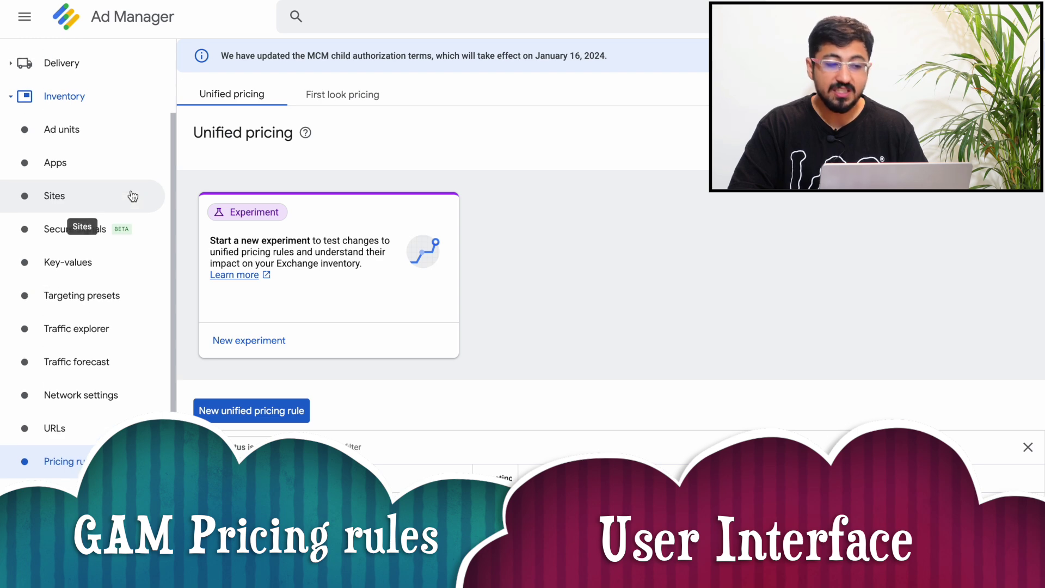
{"action": "scroll", "coordinate": [133, 196], "scroll_direction": "down", "scroll_amount": 3}
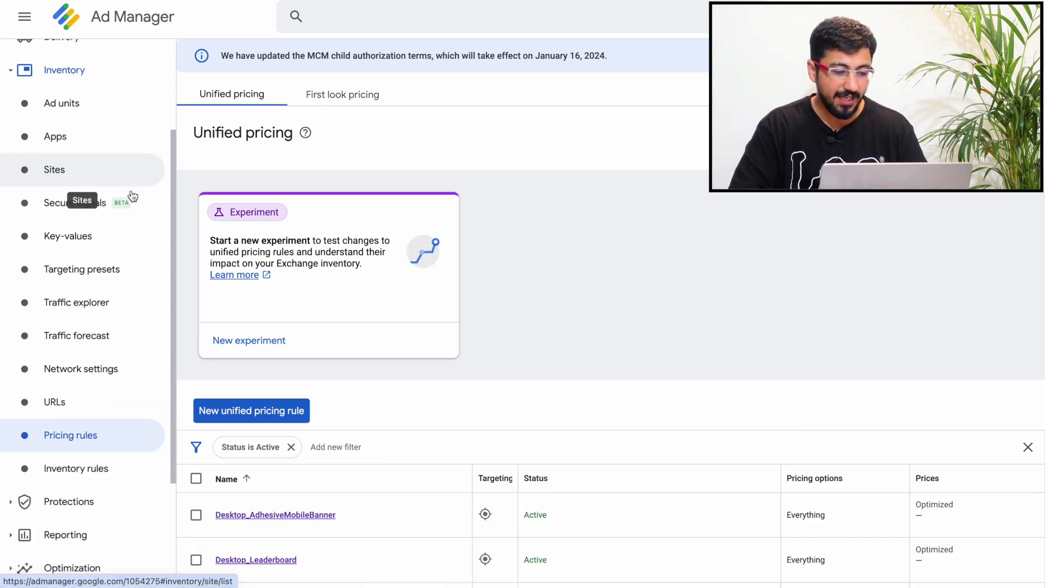
{"action": "scroll", "coordinate": [133, 196], "scroll_direction": "down", "scroll_amount": 1}
{"action": "scroll", "coordinate": [133, 142], "scroll_direction": "up", "scroll_amount": 4}
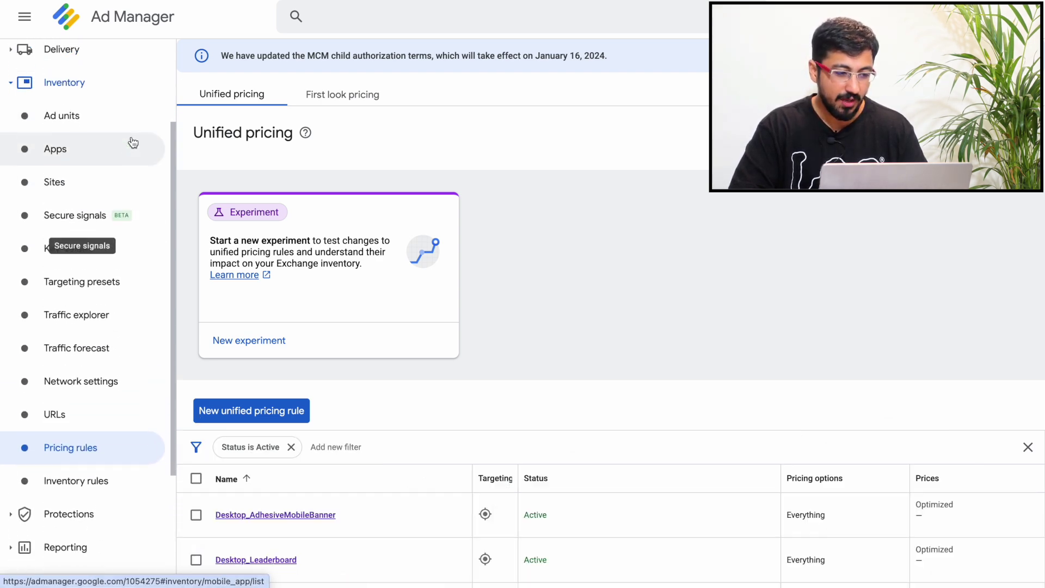
{"action": "scroll", "coordinate": [76, 392], "scroll_direction": "down", "scroll_amount": 1}
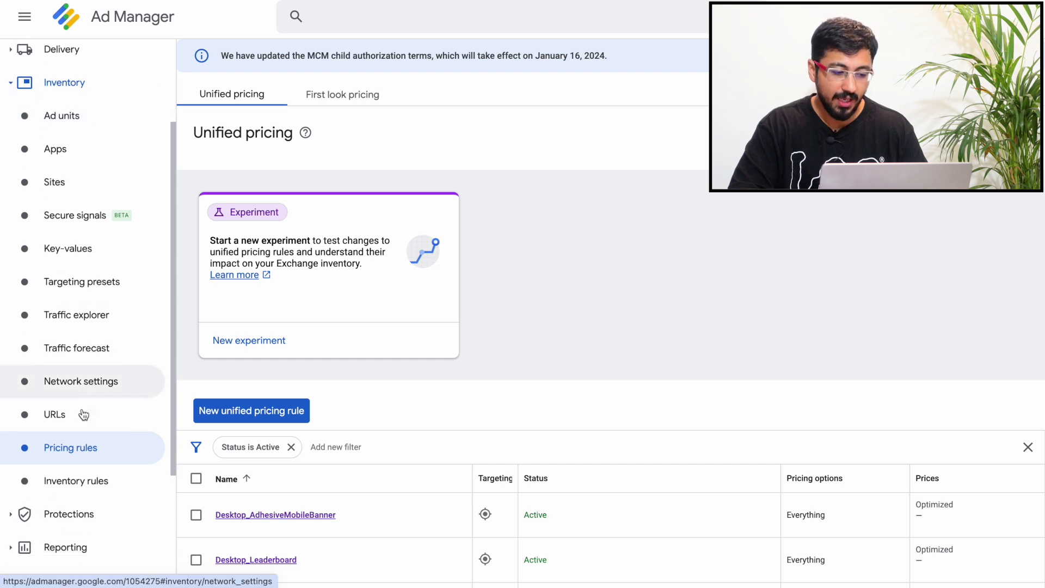
{"action": "left_click", "coordinate": [82, 456]}
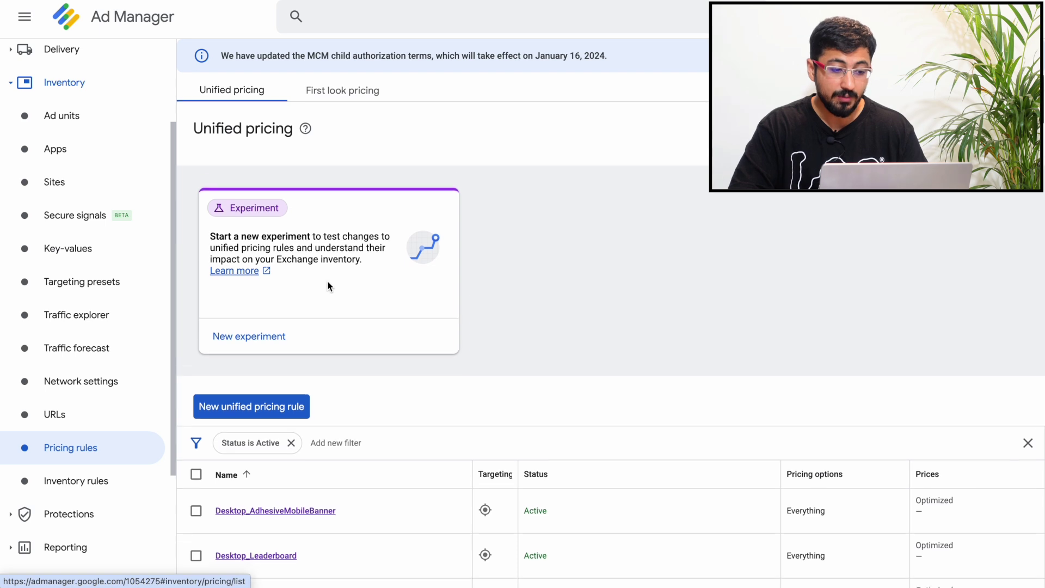
{"action": "scroll", "coordinate": [328, 286], "scroll_direction": "down", "scroll_amount": 2}
{"action": "scroll", "coordinate": [327, 286], "scroll_direction": "up", "scroll_amount": 2}
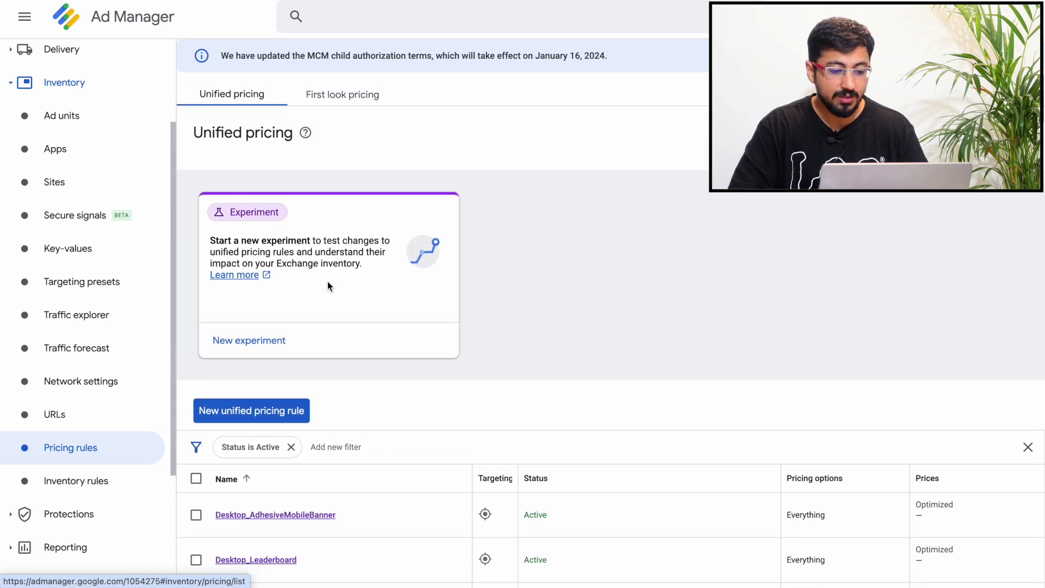
{"action": "left_click", "coordinate": [292, 415]}
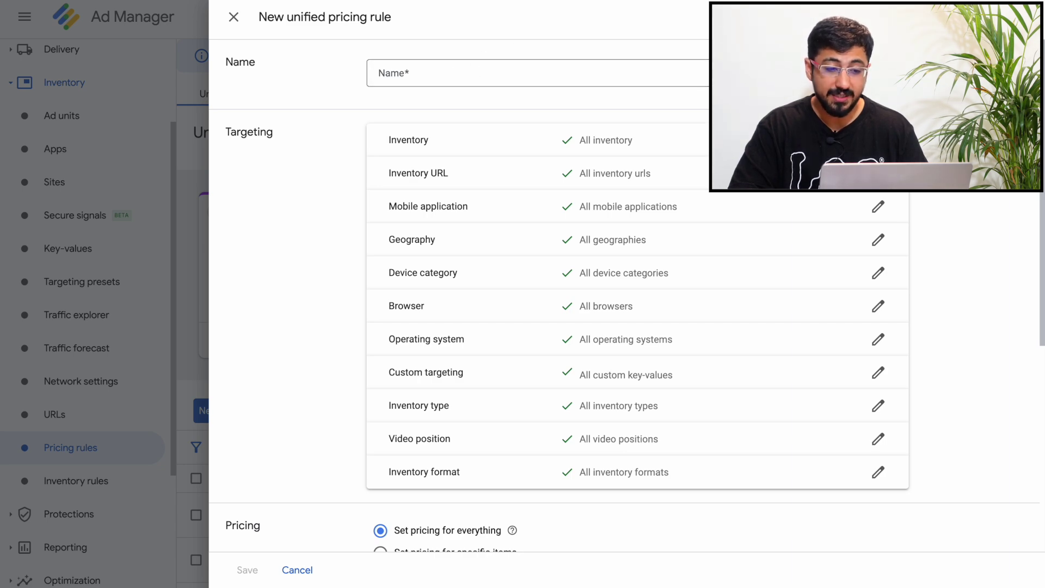
Step: Copy the first pricing rule's text from the Google Sheets spreadsheet and name the Ad Manager rule "Default Floor Price: 0.10 USD"
{"action": "key", "text": "ctrl+Tab"}
{"action": "left_click", "coordinate": [130, 574]}
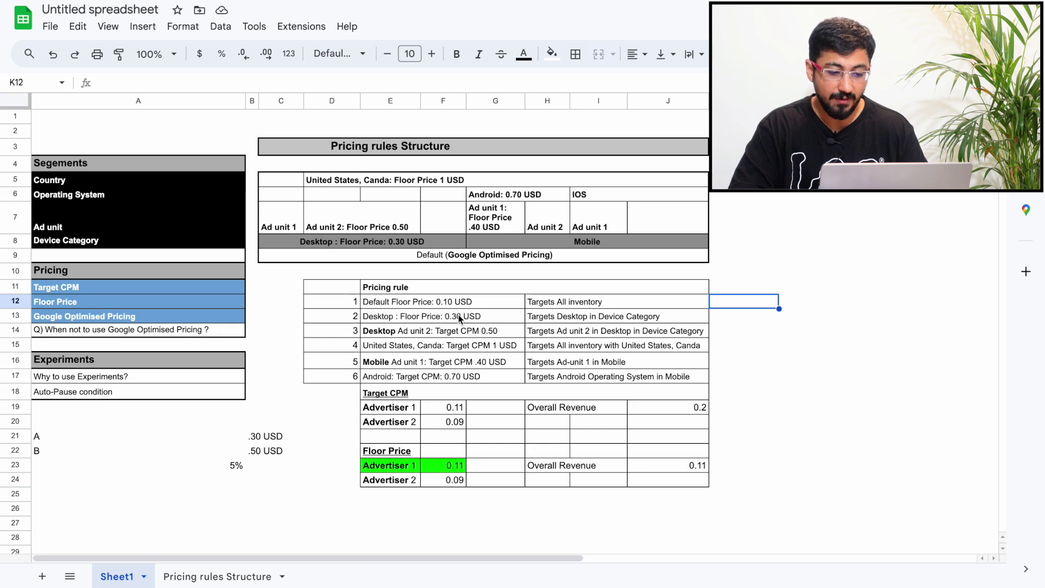
{"action": "left_click", "coordinate": [409, 300]}
{"action": "double_click", "coordinate": [407, 301]}
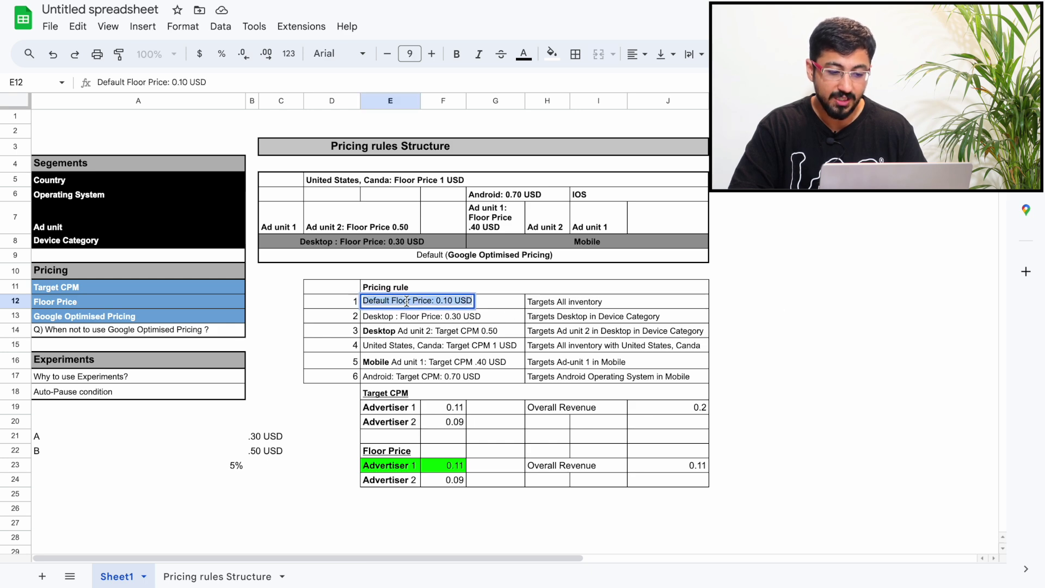
{"action": "key", "text": "ctrl+Tab"}
{"action": "left_click", "coordinate": [418, 67]}
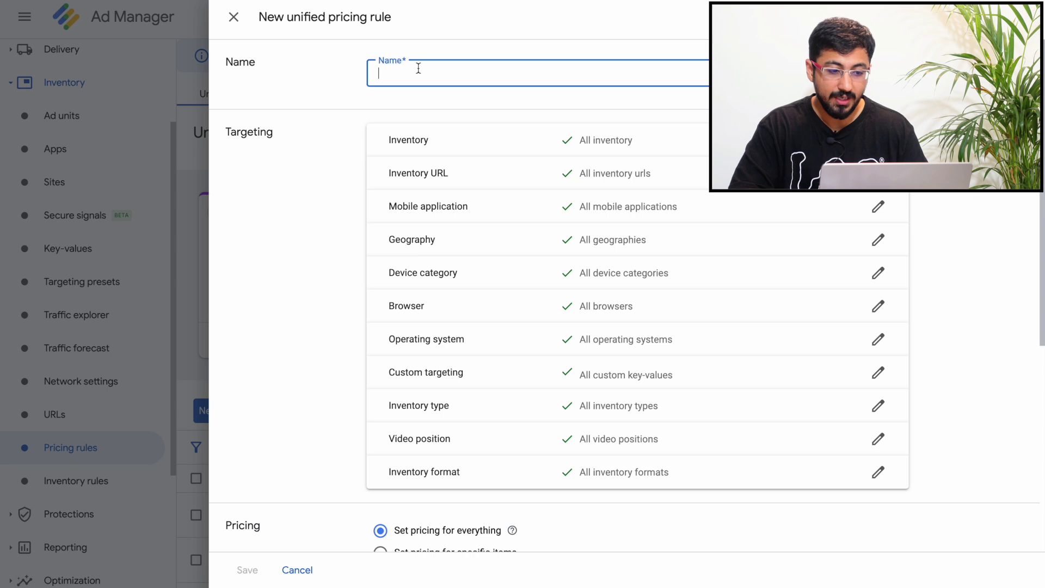
{"action": "type", "text": "Default Floor Price: 0.10 USD"}
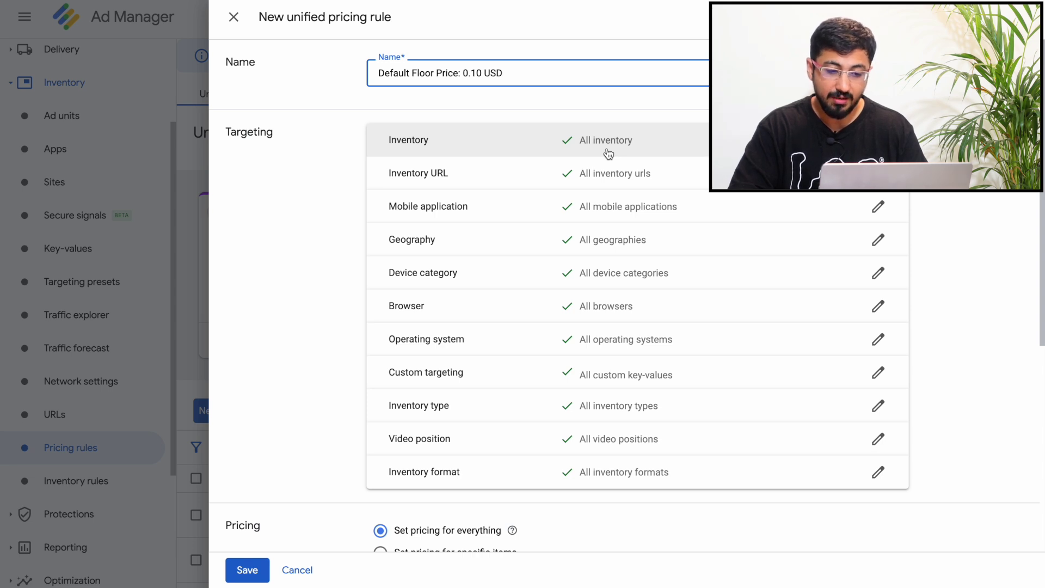
Step: Try the target CPM and Google-optimized pricing options for everything, and choose to set floor prices
{"action": "scroll", "coordinate": [483, 319], "scroll_direction": "down", "scroll_amount": 3}
{"action": "scroll", "coordinate": [486, 320], "scroll_direction": "up", "scroll_amount": 2}
{"action": "scroll", "coordinate": [486, 319], "scroll_direction": "down", "scroll_amount": 4}
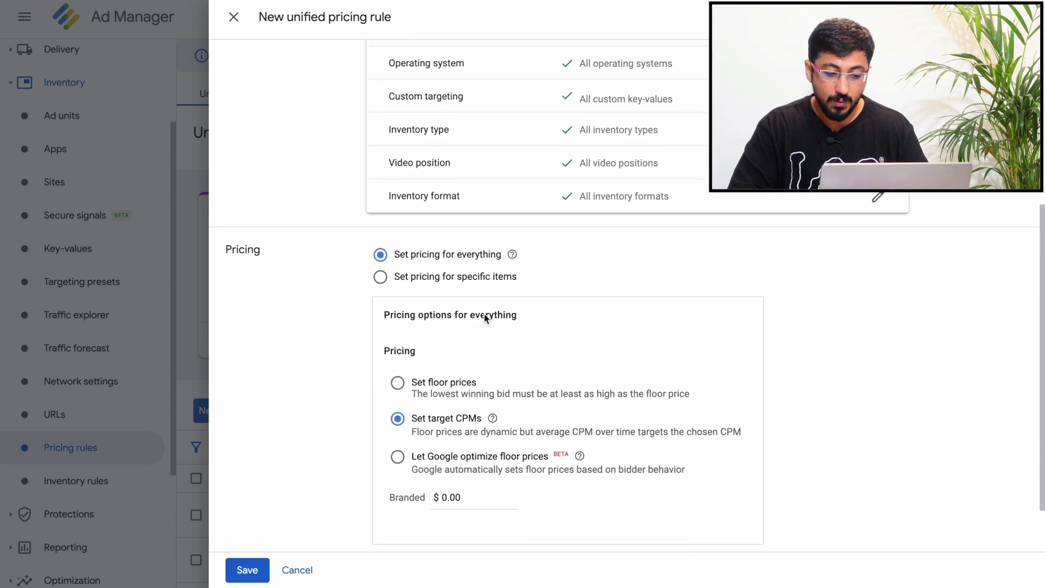
{"action": "scroll", "coordinate": [485, 315], "scroll_direction": "down", "scroll_amount": 1}
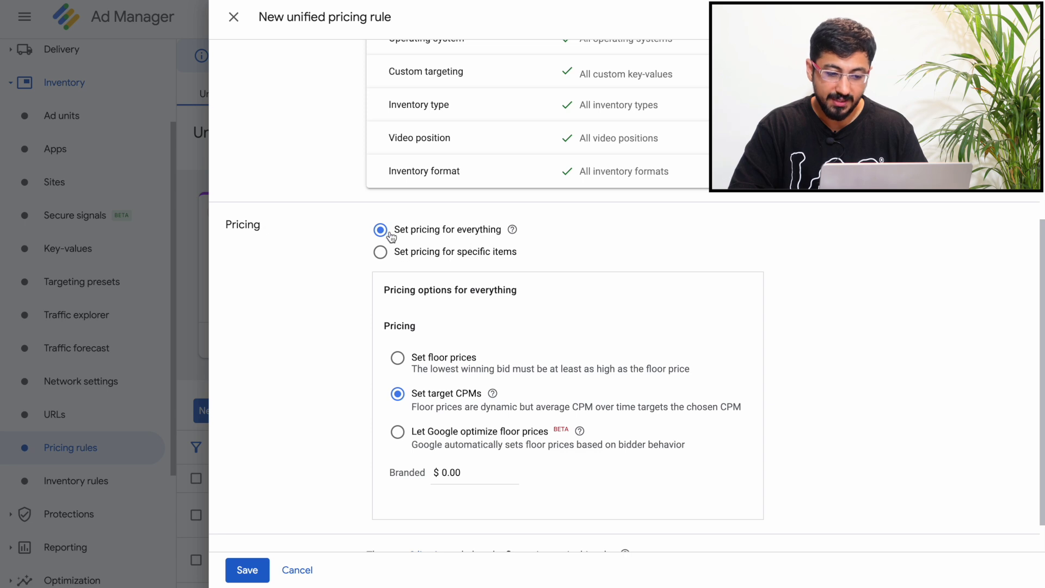
{"action": "scroll", "coordinate": [406, 290], "scroll_direction": "down", "scroll_amount": 1}
{"action": "left_click", "coordinate": [397, 315]}
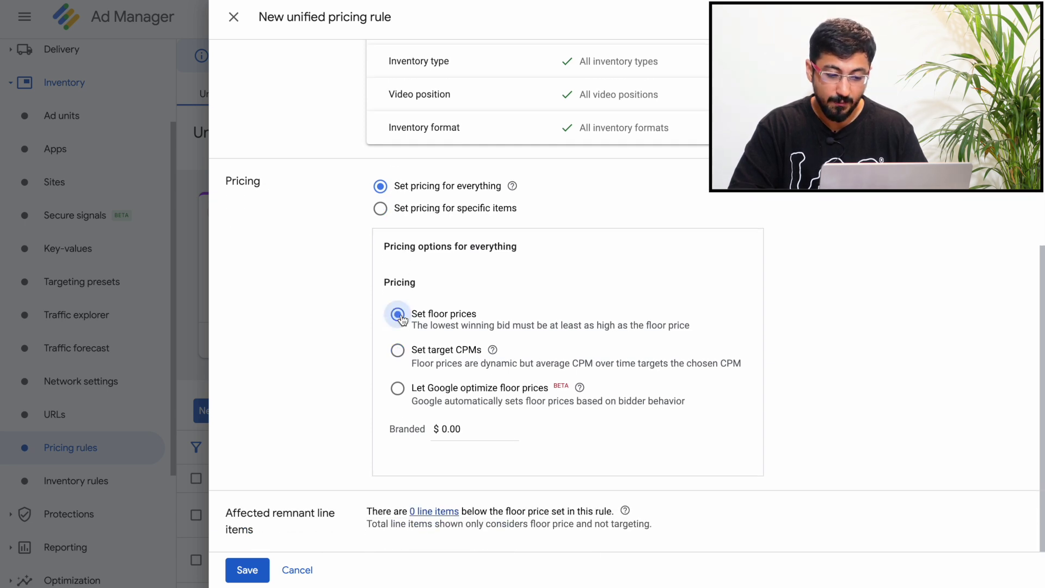
{"action": "left_click", "coordinate": [398, 351]}
{"action": "left_click", "coordinate": [398, 388]}
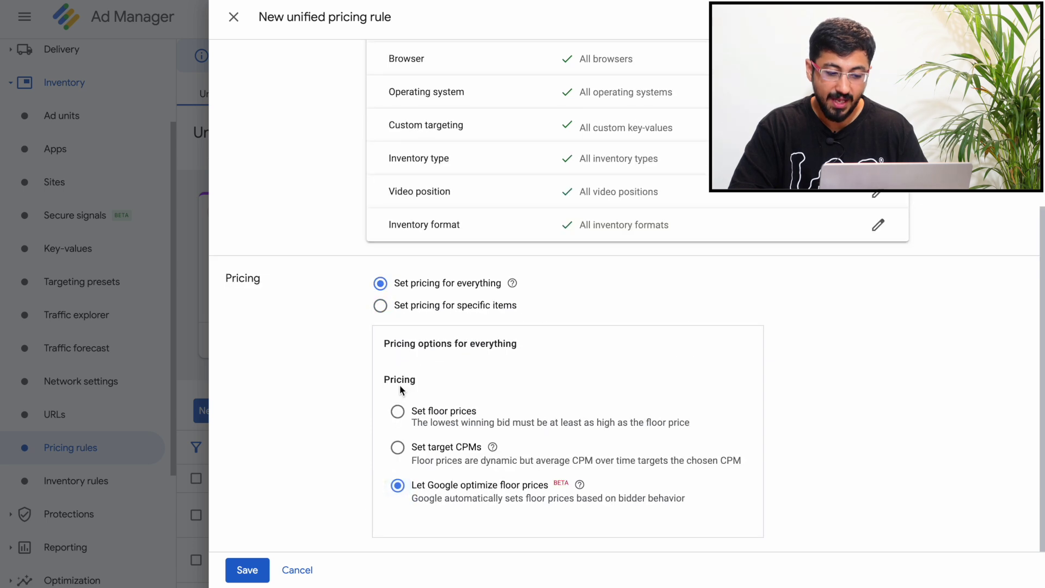
{"action": "left_click", "coordinate": [399, 447]}
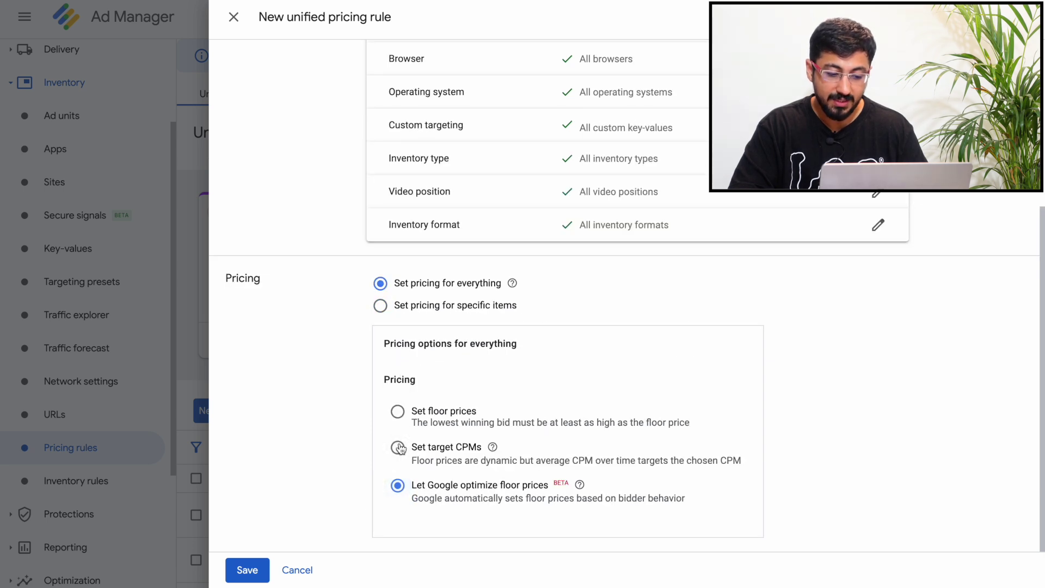
{"action": "left_click", "coordinate": [398, 412]}
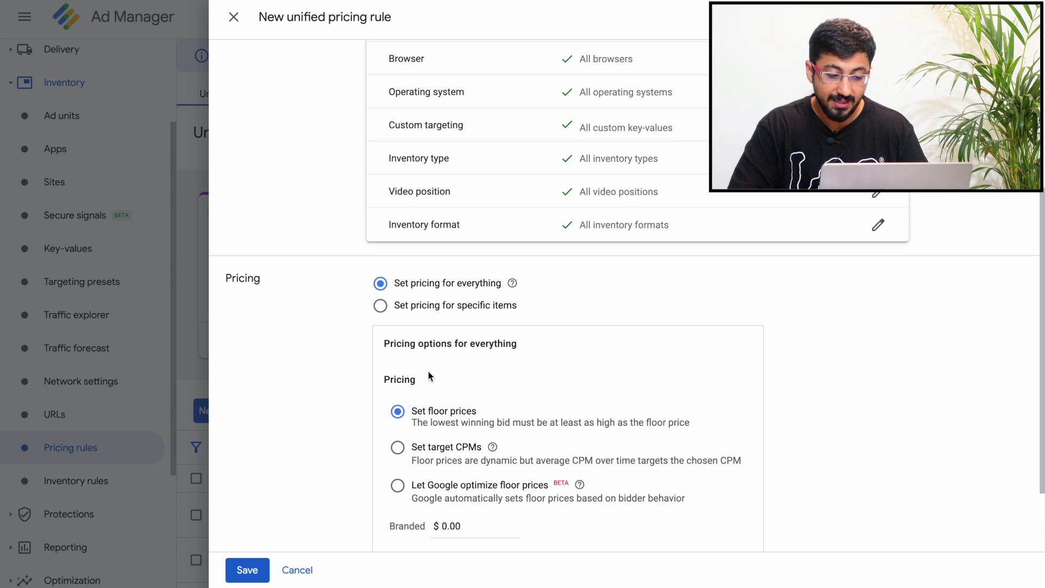
Step: Set the Branded floor price to $0.10, matching the amount in the rule name
{"action": "scroll", "coordinate": [436, 354], "scroll_direction": "up", "scroll_amount": 5}
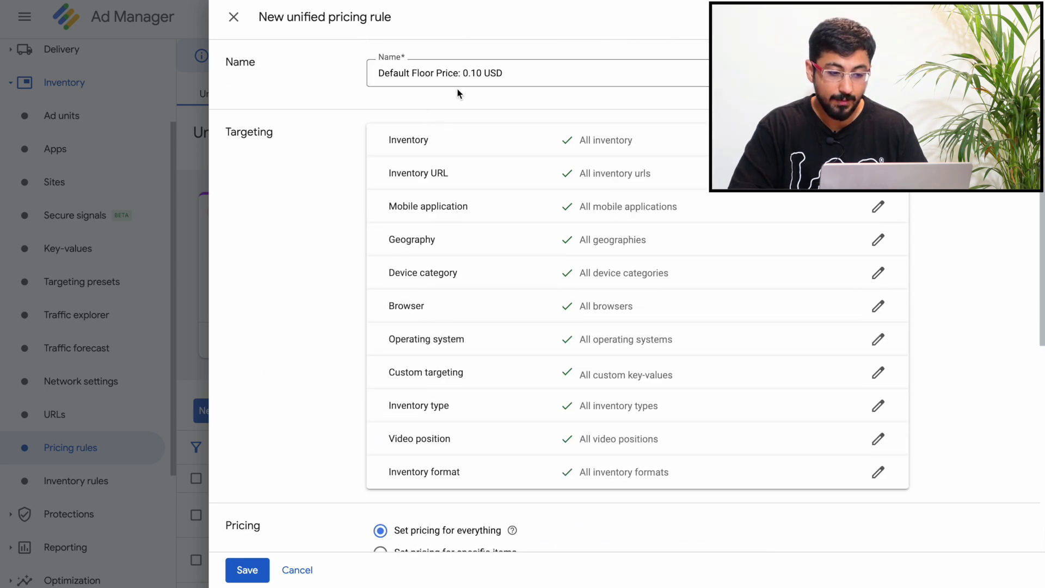
{"action": "left_click_drag", "start_coordinate": [464, 74], "coordinate": [472, 75]}
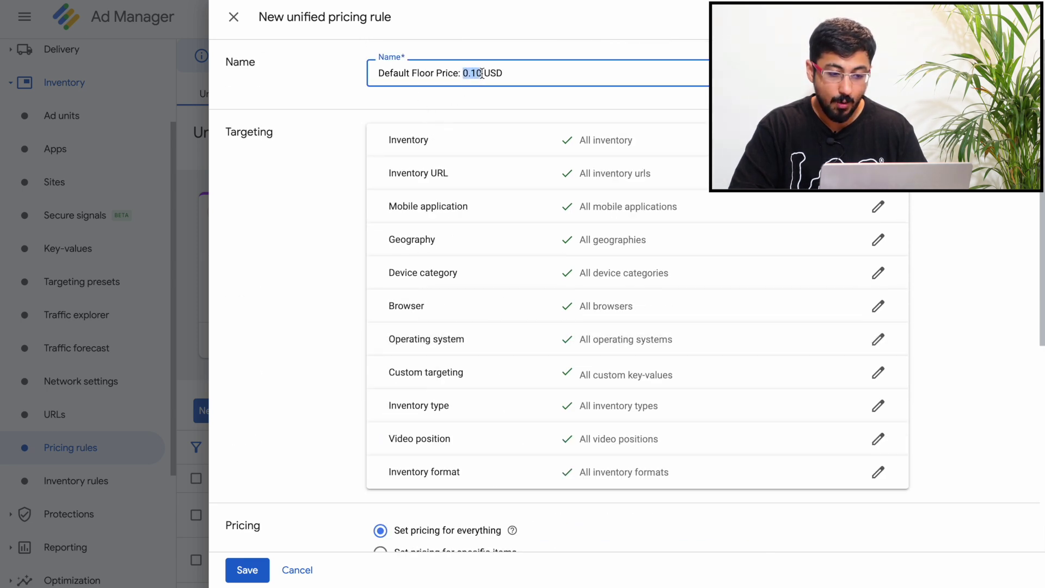
{"action": "scroll", "coordinate": [409, 299], "scroll_direction": "down", "scroll_amount": 7}
{"action": "left_click", "coordinate": [469, 427]}
{"action": "type", "text": "0.10"}
{"action": "key", "text": "ctrl+f"}
{"action": "type", "text": "0.10"}
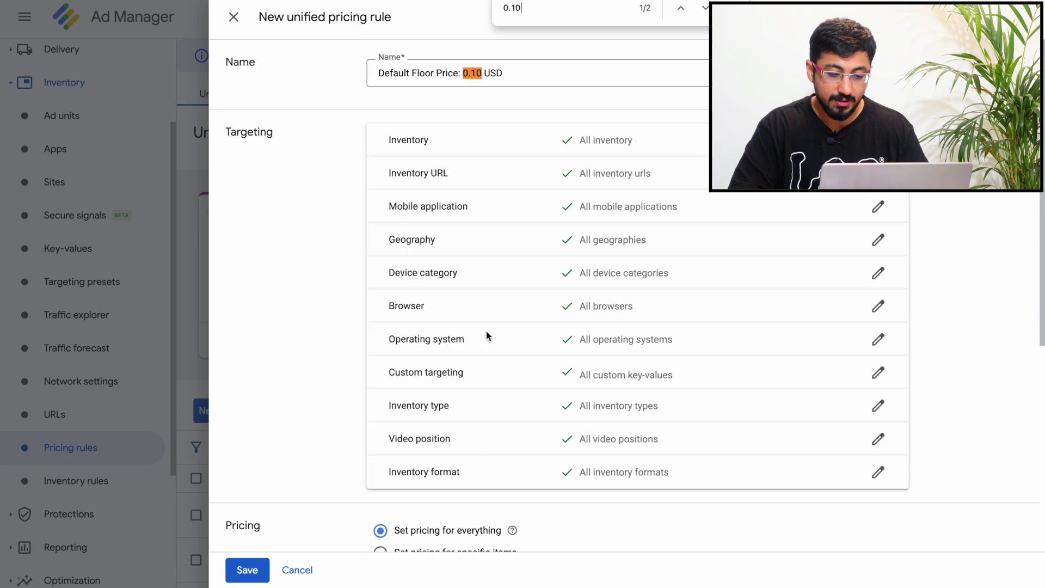
{"action": "scroll", "coordinate": [486, 331], "scroll_direction": "down", "scroll_amount": 7}
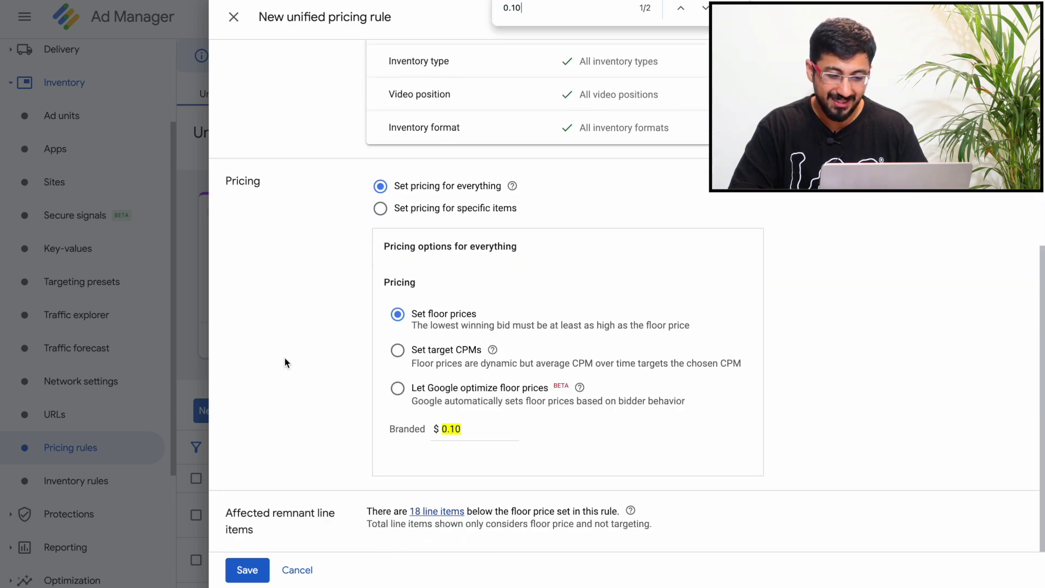
{"action": "scroll", "coordinate": [285, 360], "scroll_direction": "up", "scroll_amount": 7}
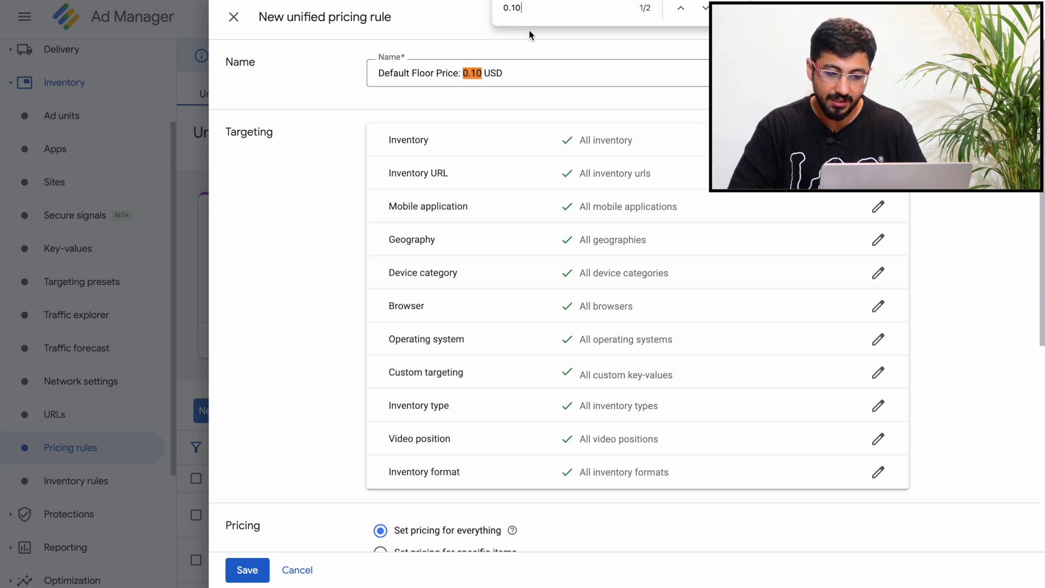
Step: Copy the third pricing rule's text from the Google Sheets spreadsheet and rename the Ad Manager rule "Desktop Ad unit 2: Target CPM 0.50"
{"action": "key", "text": "ctrl+Tab"}
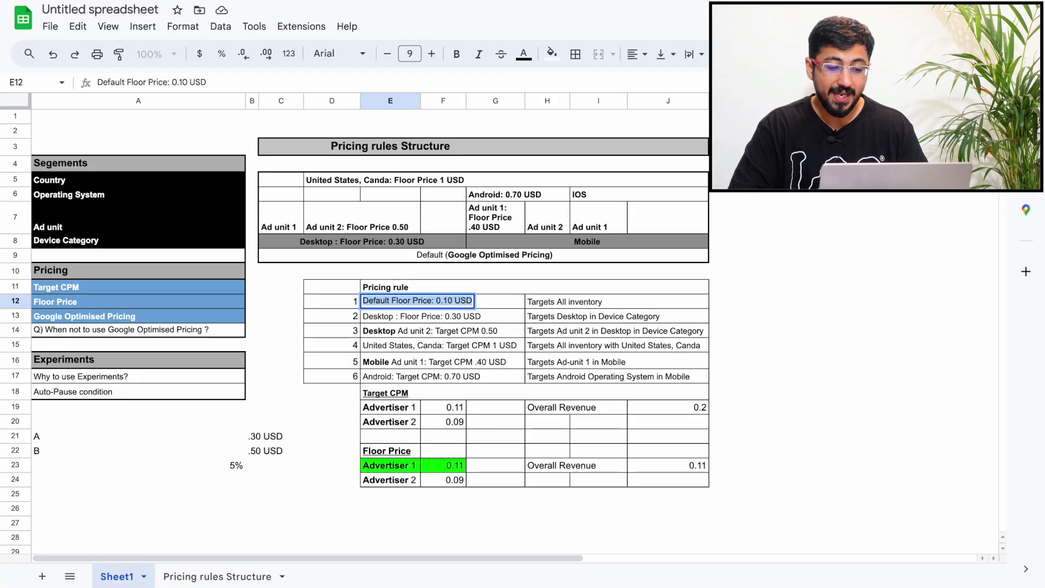
{"action": "left_click", "coordinate": [401, 321]}
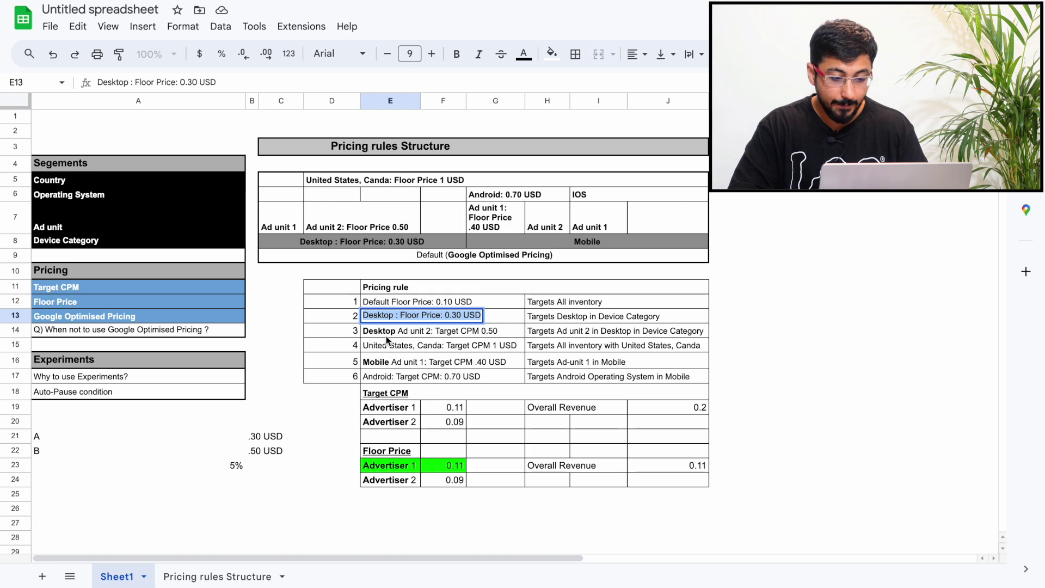
{"action": "double_click", "coordinate": [387, 331]}
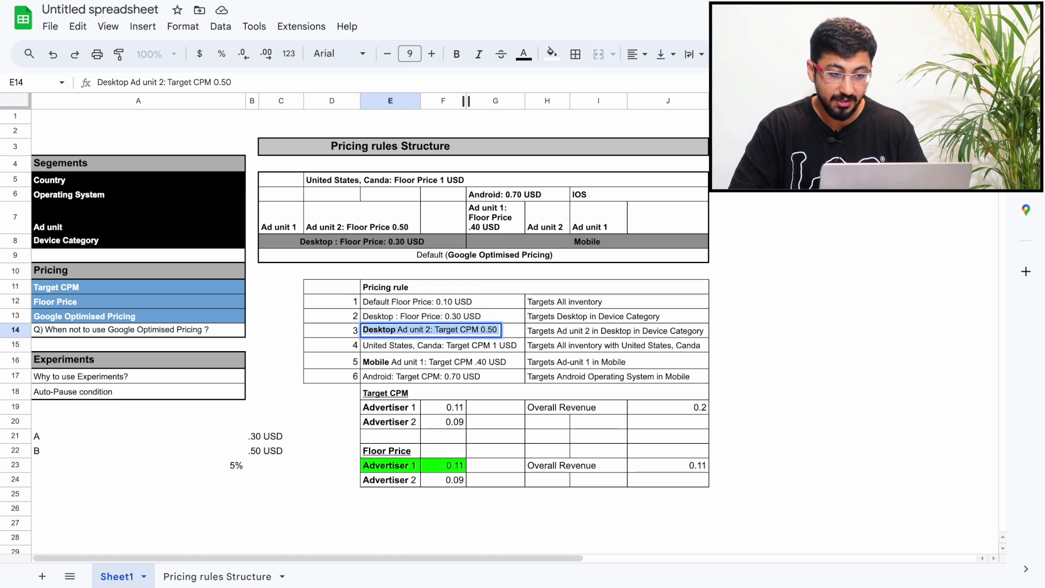
{"action": "key", "text": "ctrl+Tab"}
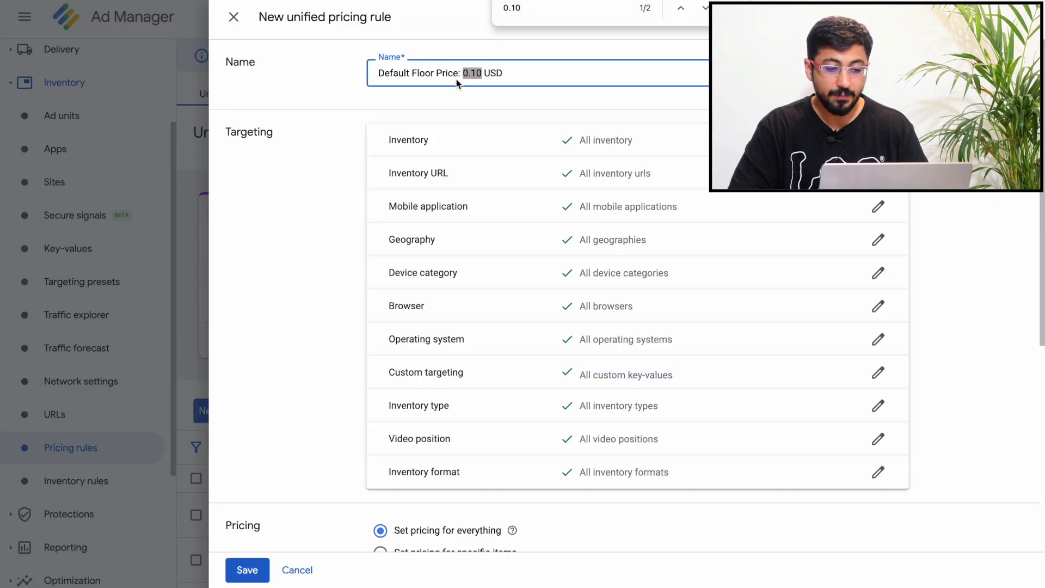
{"action": "key", "text": "ctrl+a"}
{"action": "type", "text": "Desktop Ad unit 2: Target CPM 0.50"}
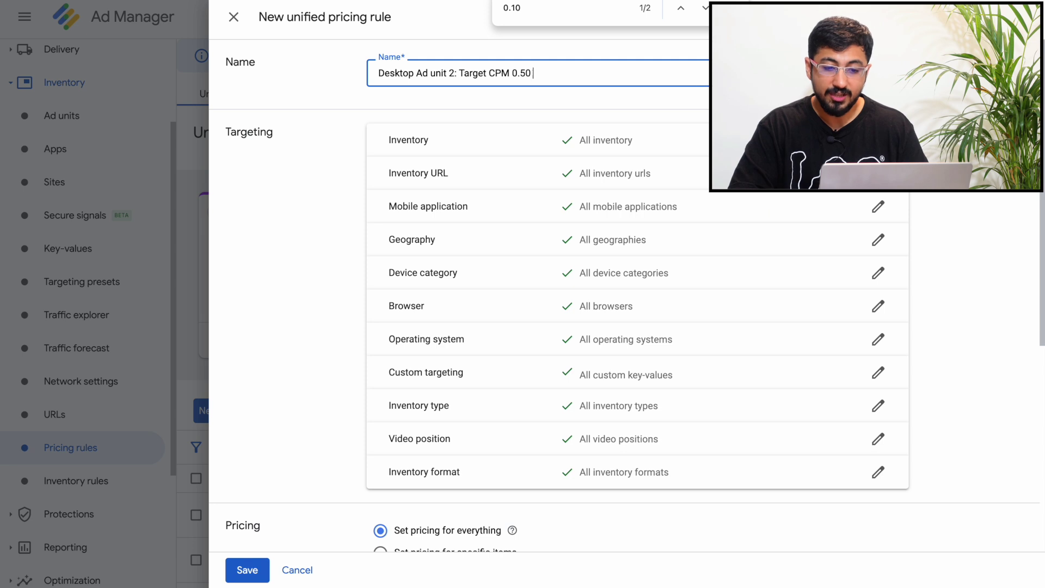
{"action": "key", "text": "Escape"}
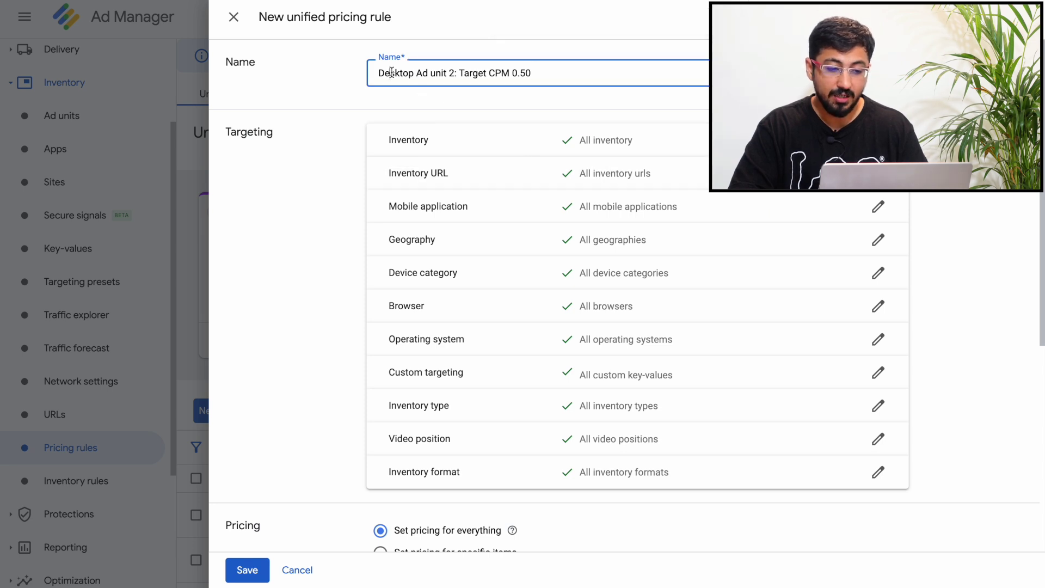
{"action": "double_click", "coordinate": [391, 72]}
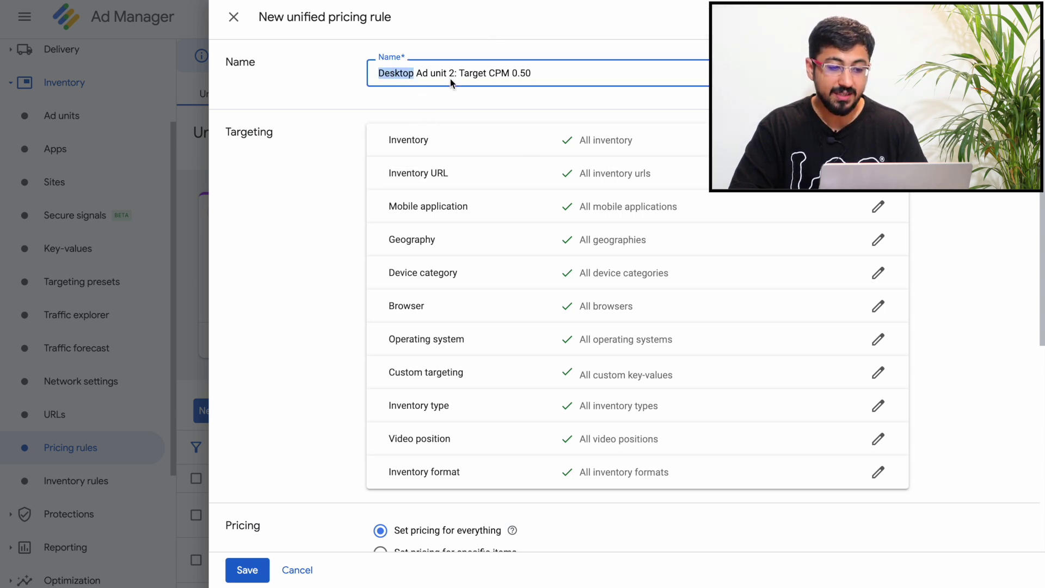
{"action": "left_click_drag", "start_coordinate": [455, 73], "coordinate": [424, 73]}
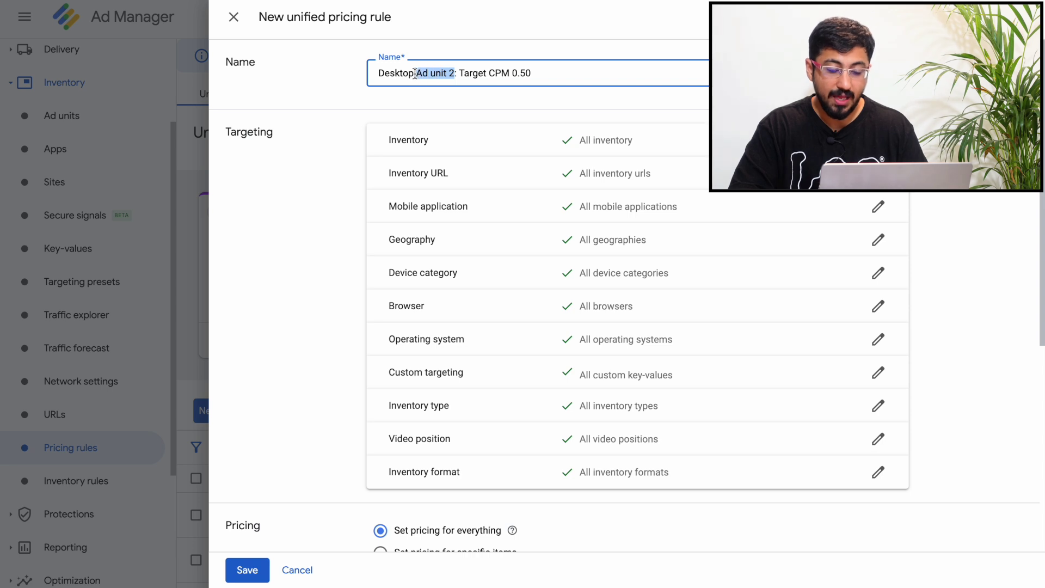
{"action": "left_click_drag", "start_coordinate": [531, 74], "coordinate": [514, 76]}
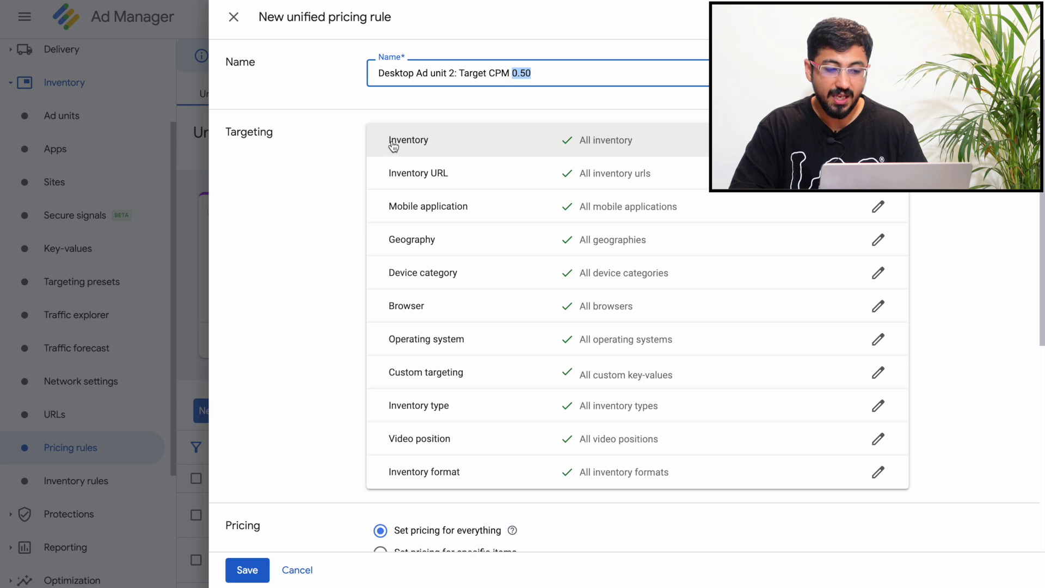
Step: Expand the ad units in the rule's inventory targeting and include the 300x250 Mid ad unit
{"action": "left_click", "coordinate": [612, 149]}
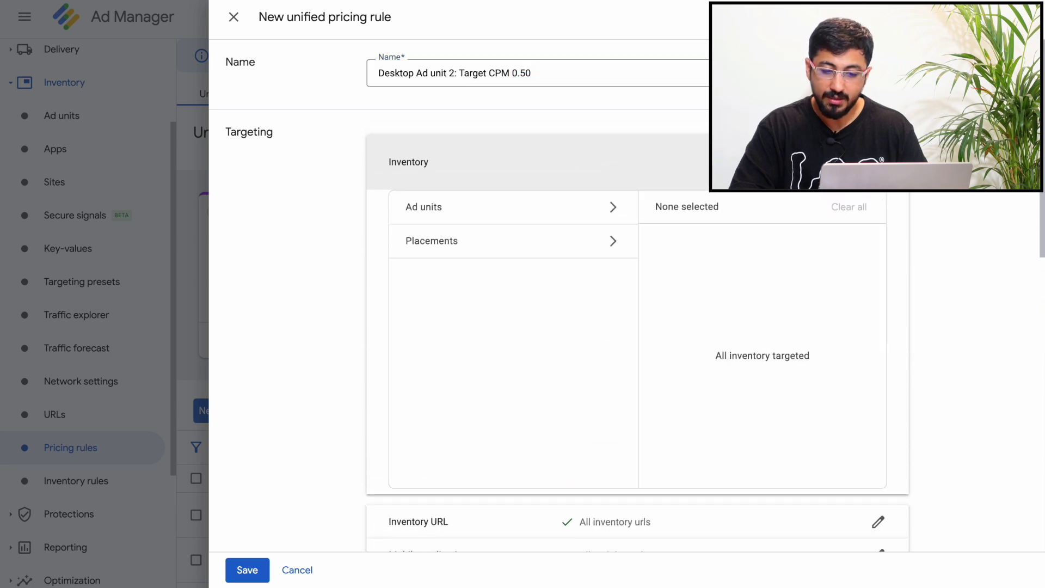
{"action": "left_click", "coordinate": [430, 209]}
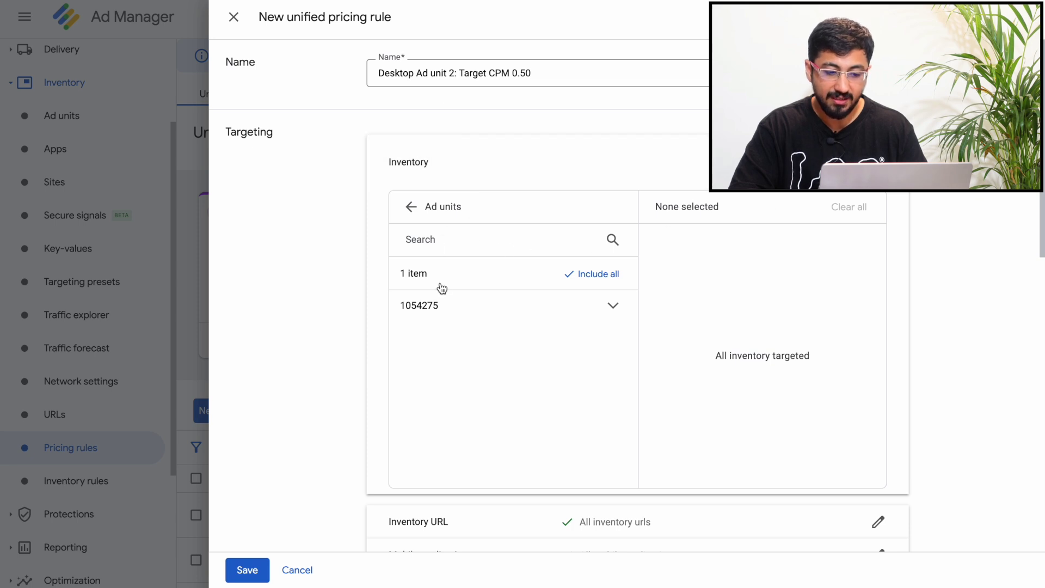
{"action": "left_click", "coordinate": [610, 306]}
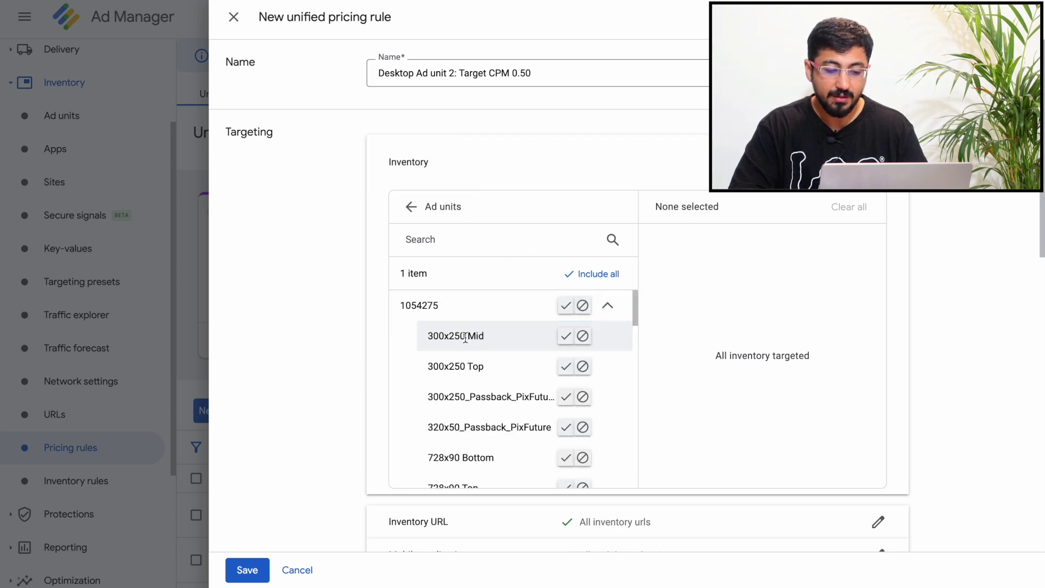
{"action": "left_click", "coordinate": [565, 335]}
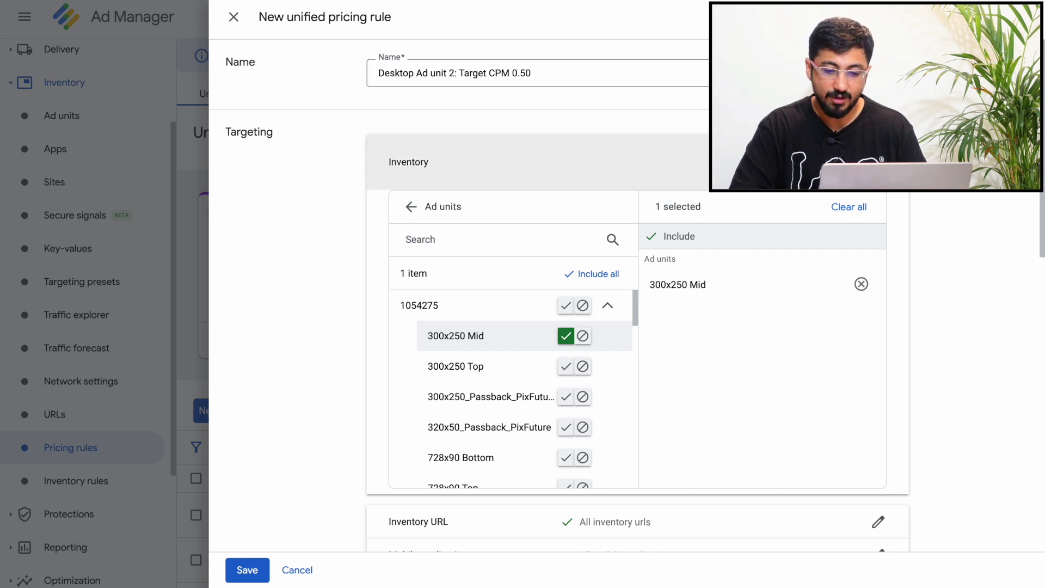
Step: Close the inventory targeting and restrict the rule's device category targeting to Desktop and Connected TV
{"action": "left_click", "coordinate": [583, 162]}
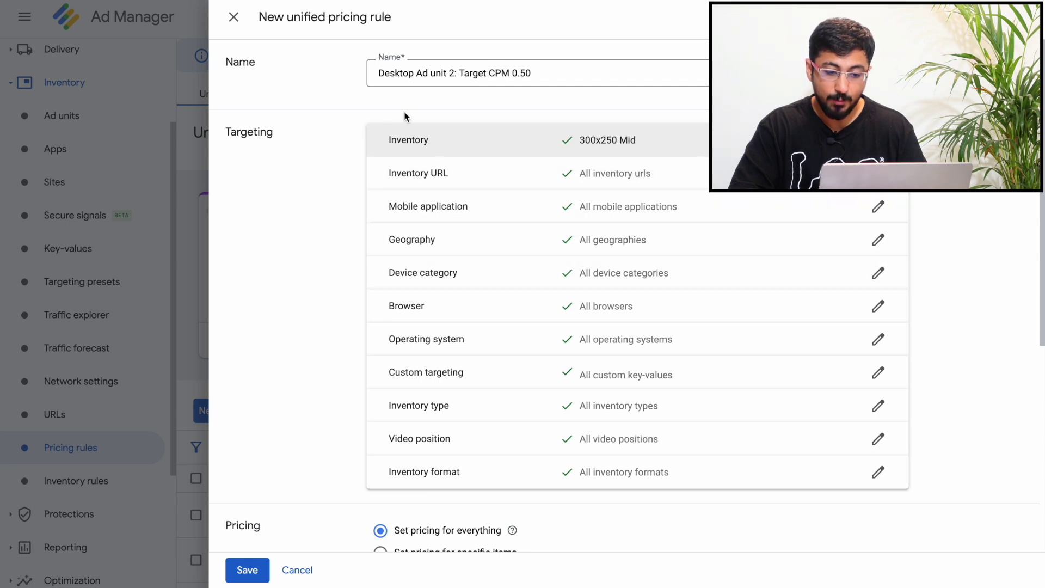
{"action": "left_click", "coordinate": [609, 279]}
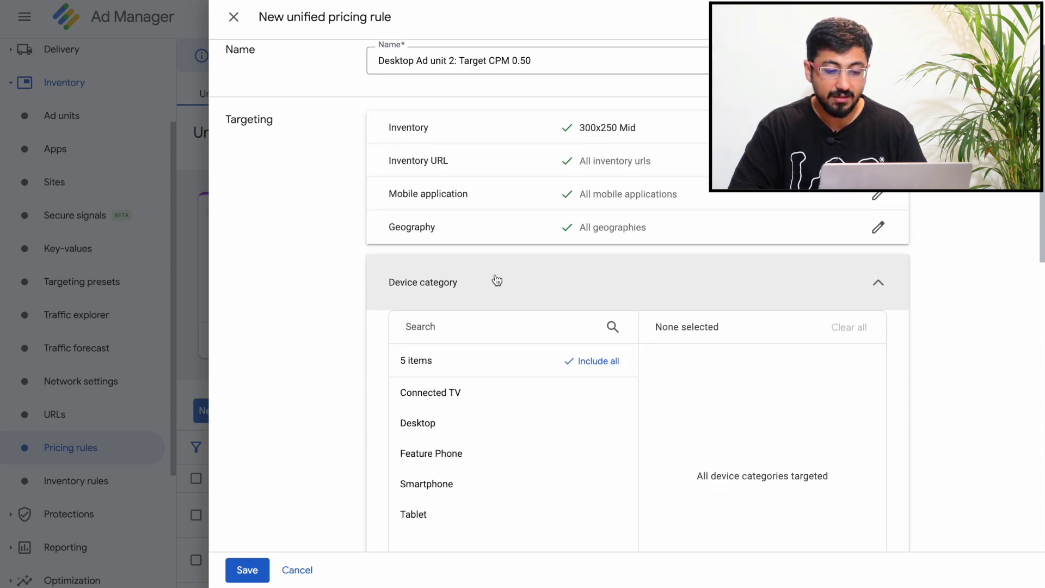
{"action": "scroll", "coordinate": [496, 280], "scroll_direction": "down", "scroll_amount": 1}
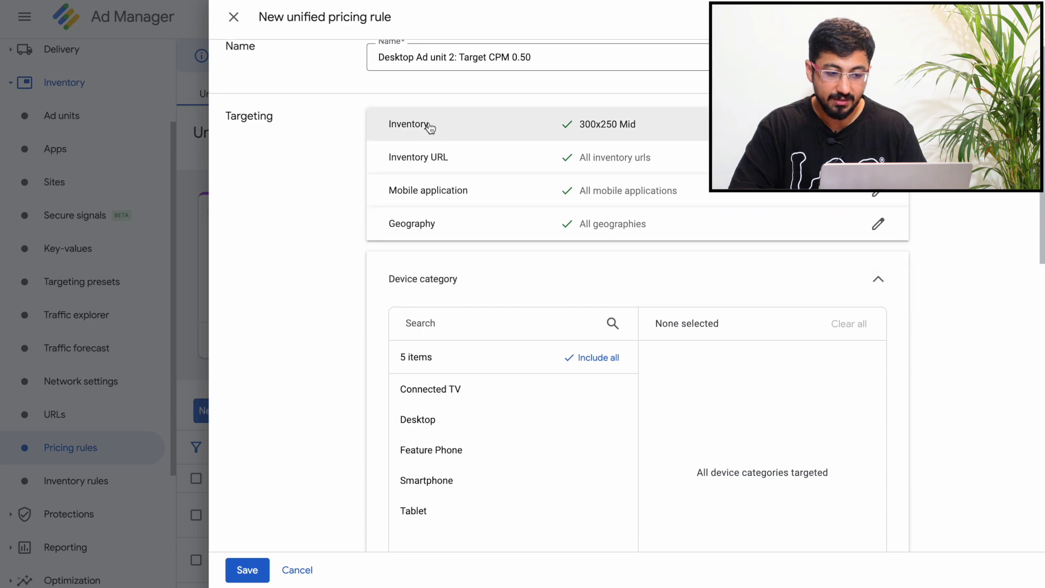
{"action": "double_click", "coordinate": [392, 57]}
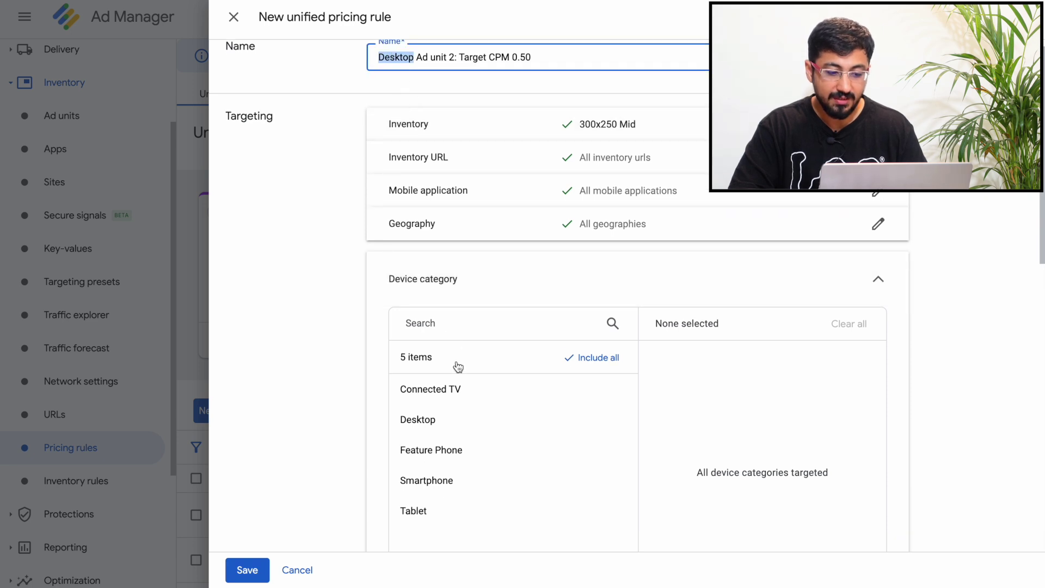
{"action": "left_click", "coordinate": [574, 418]}
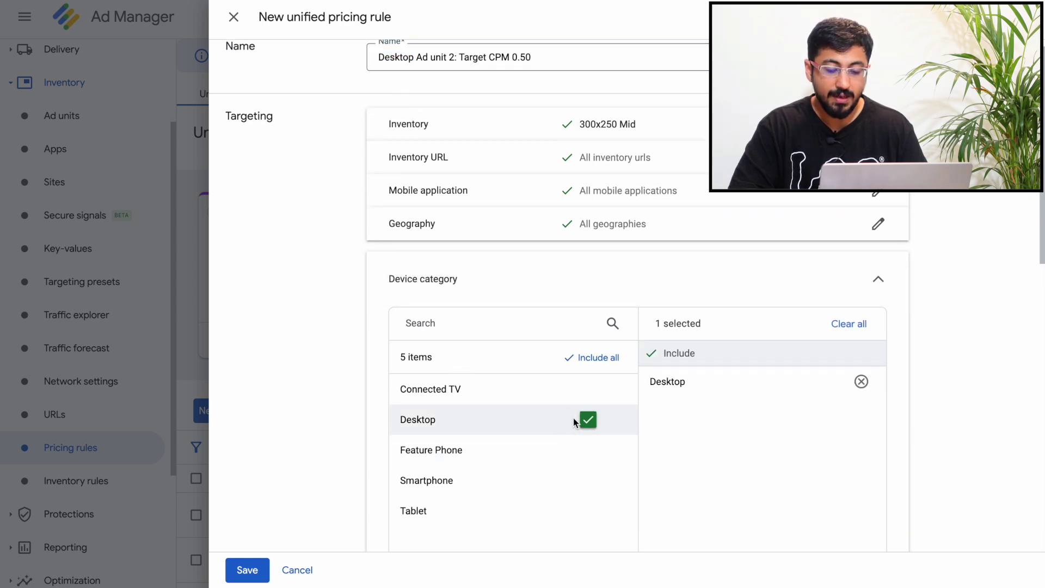
{"action": "left_click", "coordinate": [589, 390]}
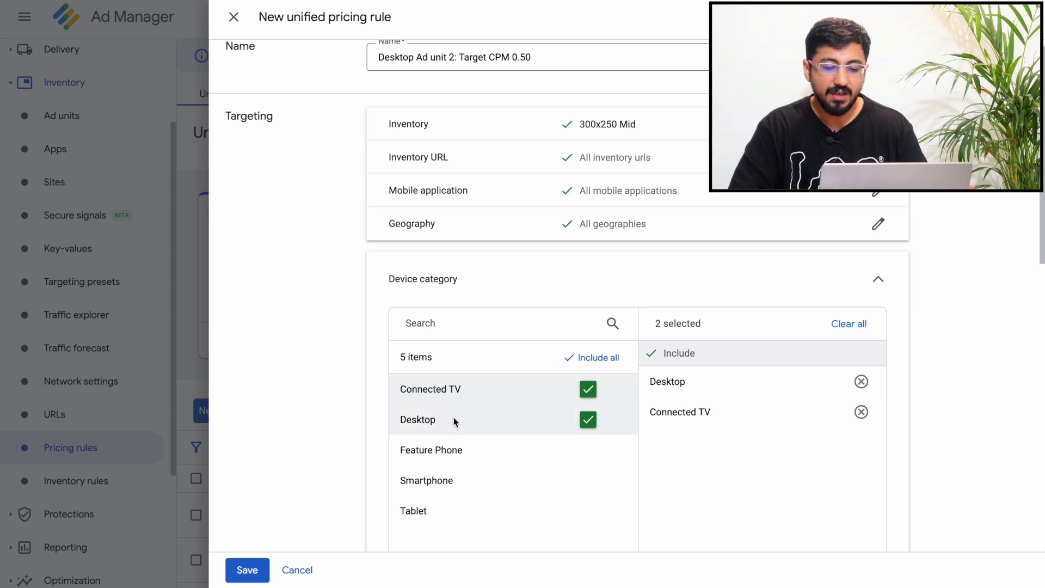
{"action": "left_click", "coordinate": [878, 279]}
Step: Choose to set target CPMs for everything and set the Branded price to $0.50, matching the rule name
{"action": "double_click", "coordinate": [522, 58]}
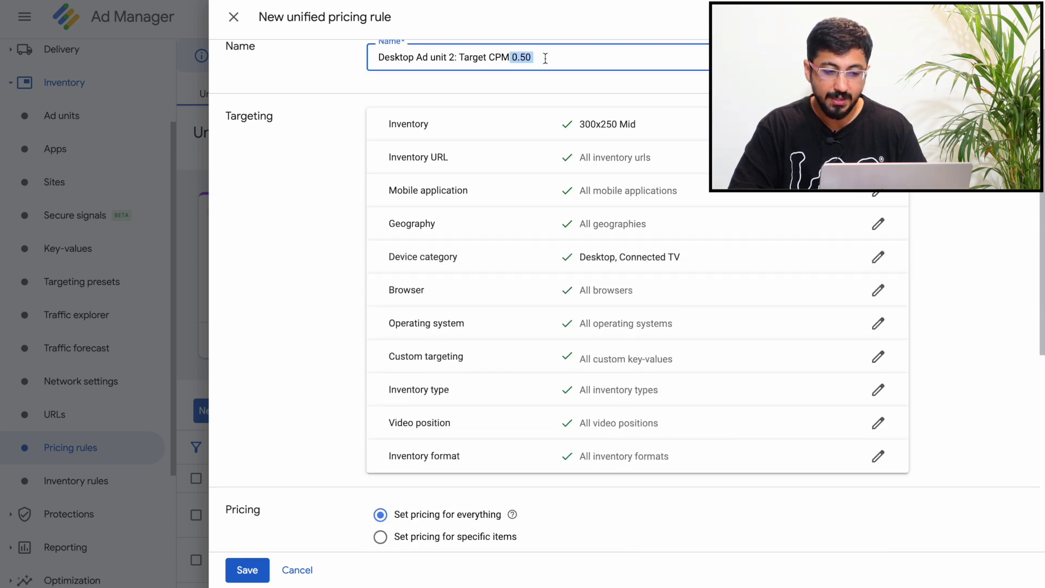
{"action": "scroll", "coordinate": [467, 180], "scroll_direction": "down", "scroll_amount": 4}
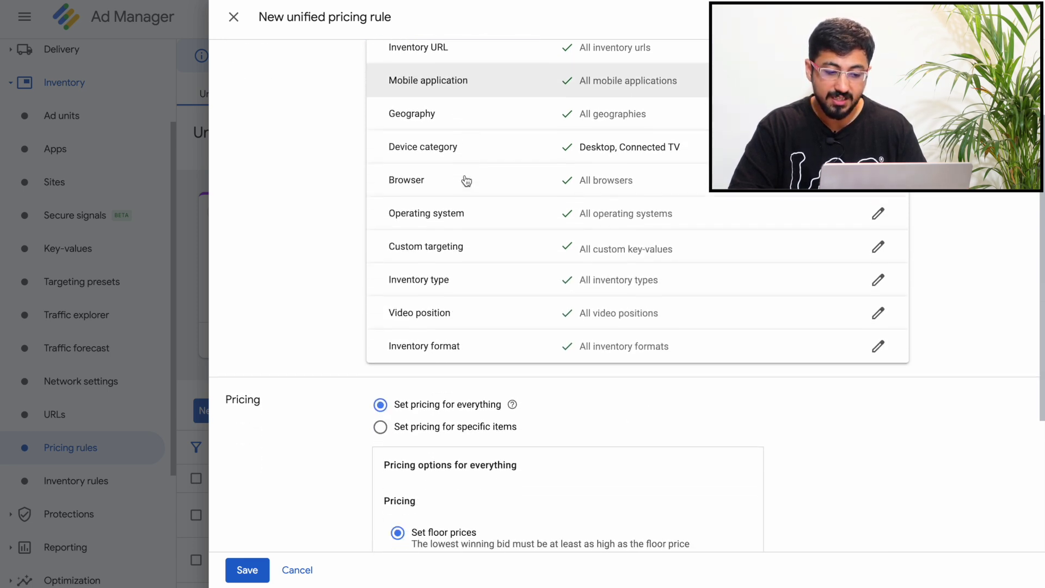
{"action": "left_click", "coordinate": [401, 480]}
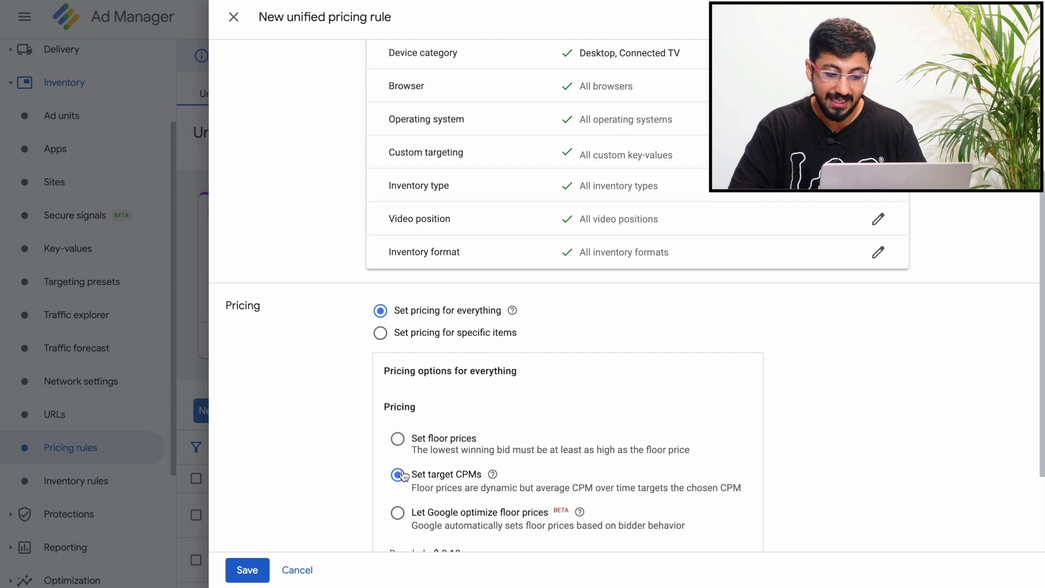
{"action": "scroll", "coordinate": [406, 482], "scroll_direction": "down", "scroll_amount": 3}
{"action": "double_click", "coordinate": [459, 433]}
{"action": "type", "text": "0.50"}
{"action": "left_click", "coordinate": [858, 249]}
Step: Examine the inventory URL and mobile application targeting options of the pricing rule without selecting anything
{"action": "scroll", "coordinate": [576, 272], "scroll_direction": "up", "scroll_amount": 6}
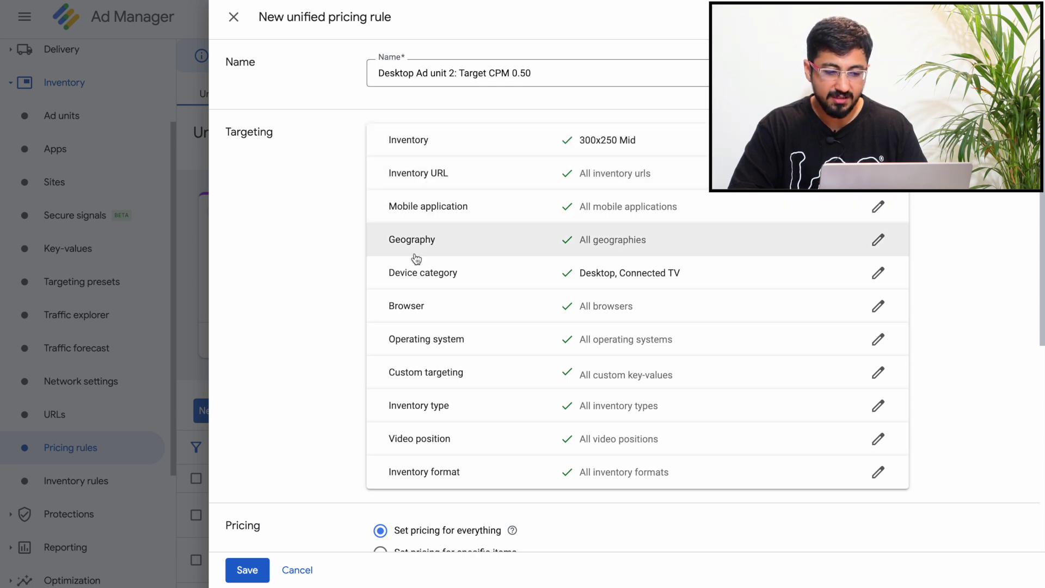
{"action": "scroll", "coordinate": [419, 410], "scroll_direction": "down", "scroll_amount": 1}
{"action": "scroll", "coordinate": [420, 410], "scroll_direction": "up", "scroll_amount": 1}
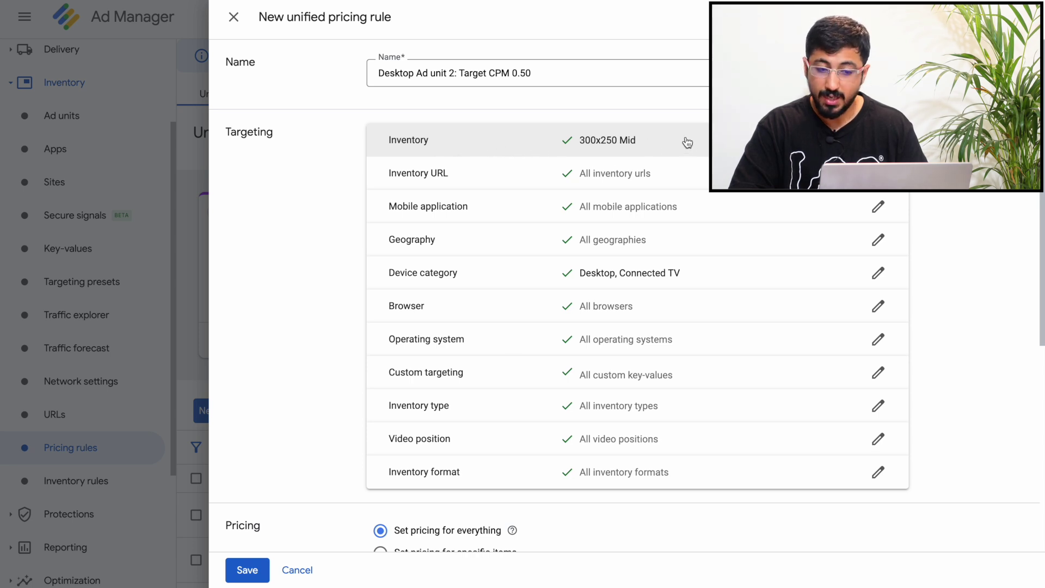
{"action": "left_click", "coordinate": [592, 180]}
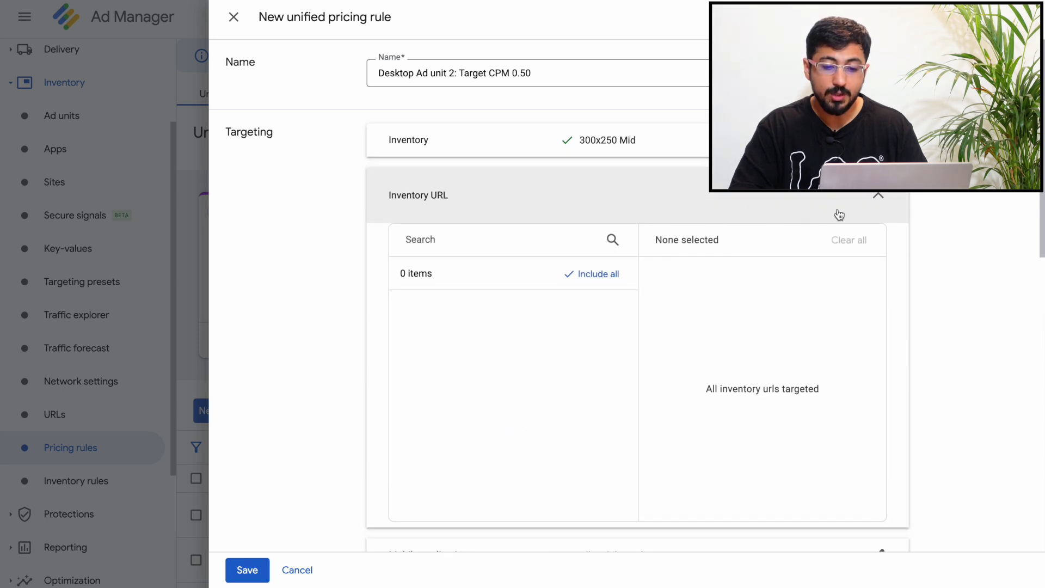
{"action": "left_click", "coordinate": [876, 199]}
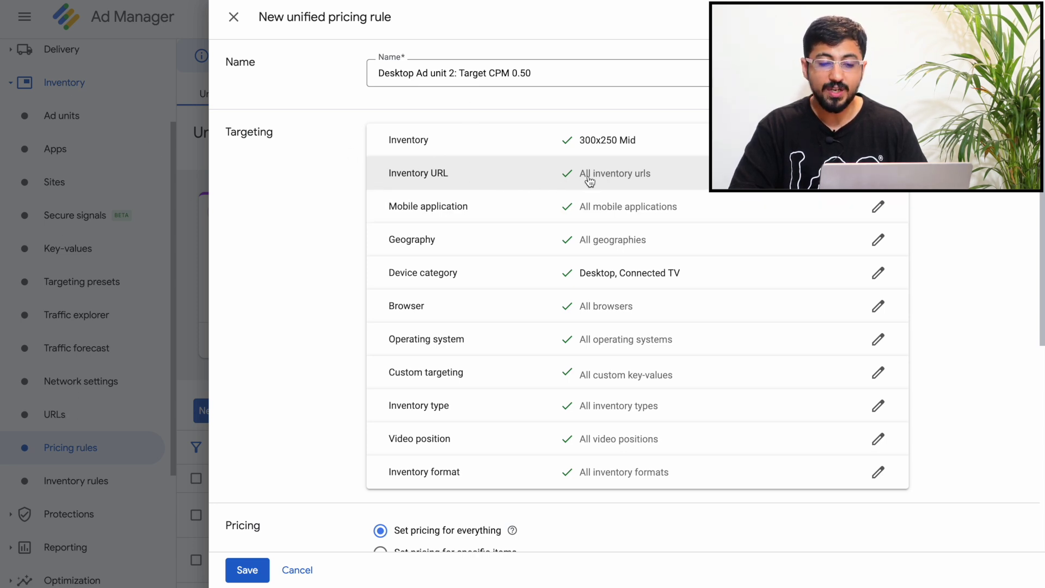
{"action": "left_click", "coordinate": [620, 213]}
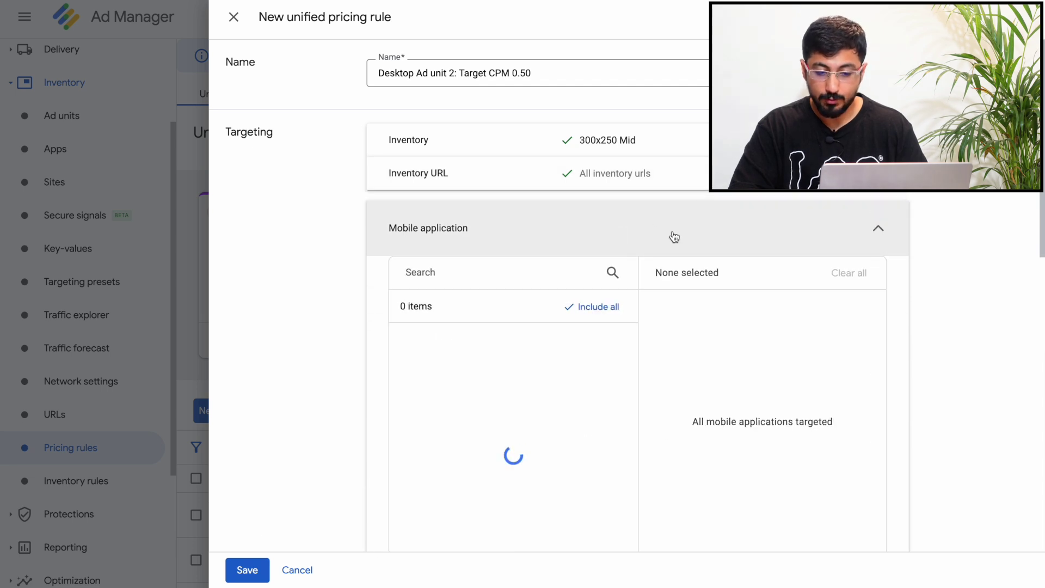
{"action": "left_click", "coordinate": [887, 234]}
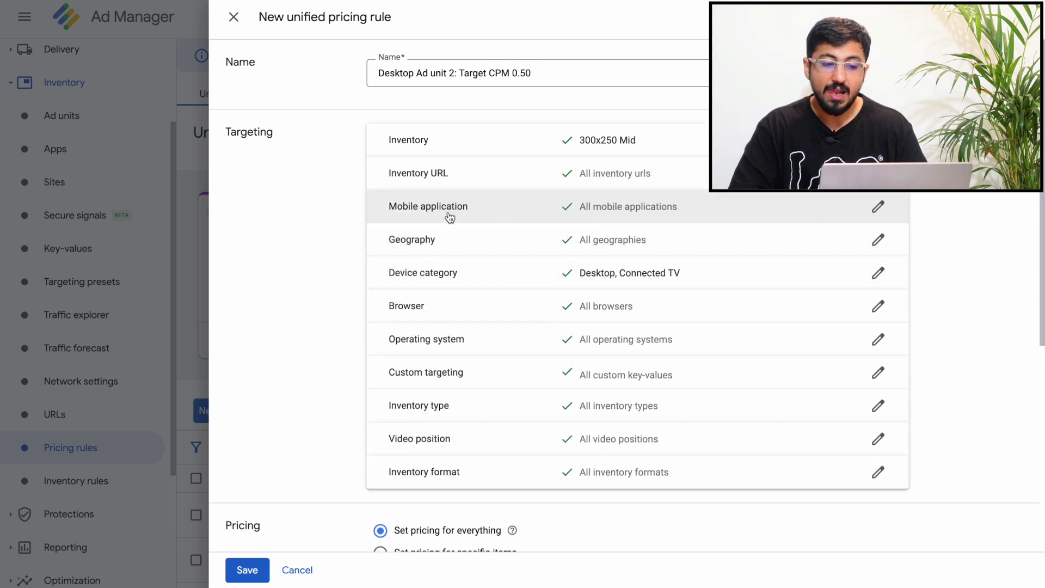
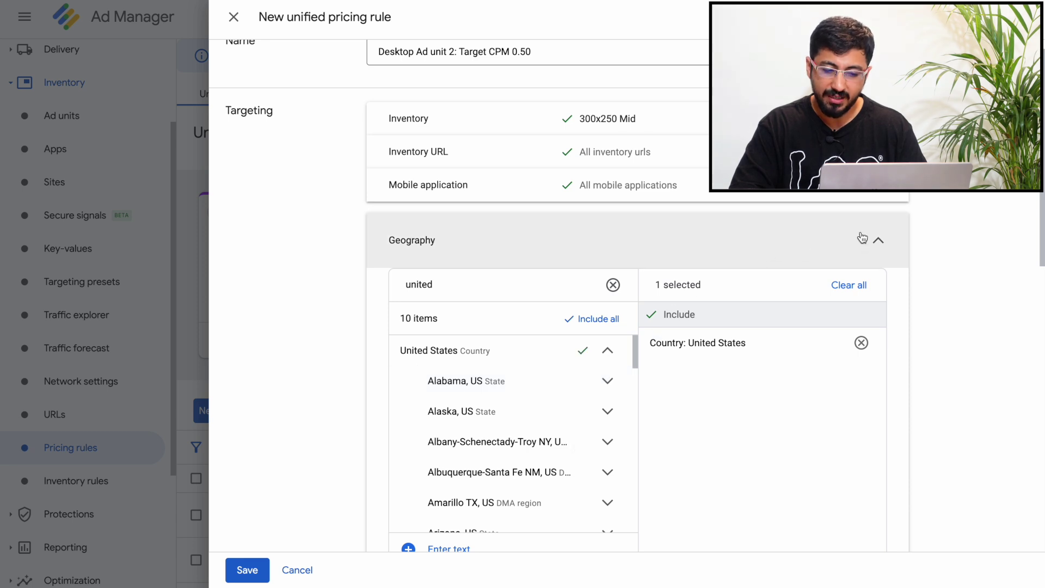
Step: Close the geography targeting and examine the available browser and operating system targeting options
{"action": "left_click", "coordinate": [878, 240]}
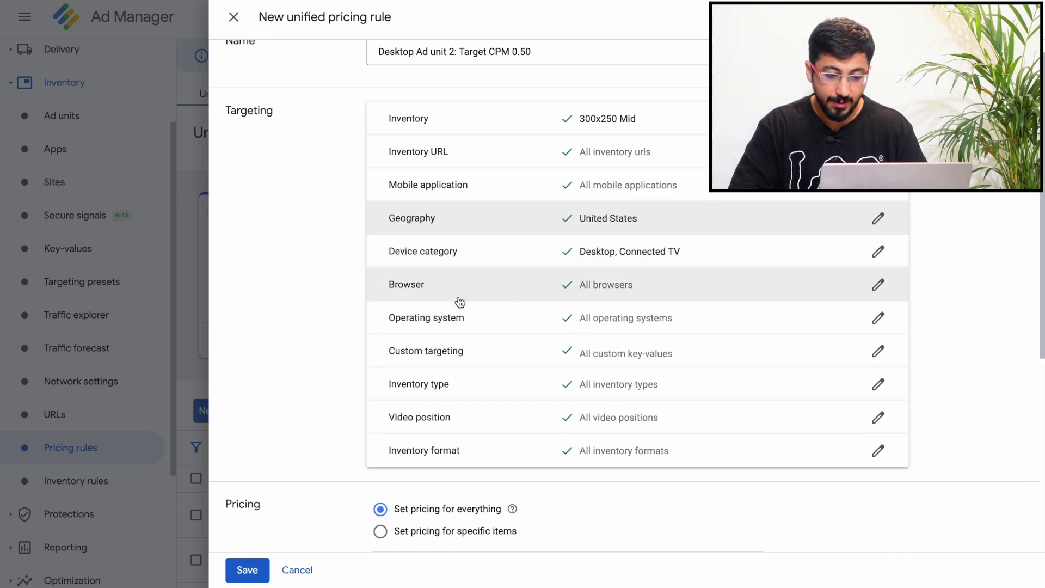
{"action": "left_click", "coordinate": [601, 293]}
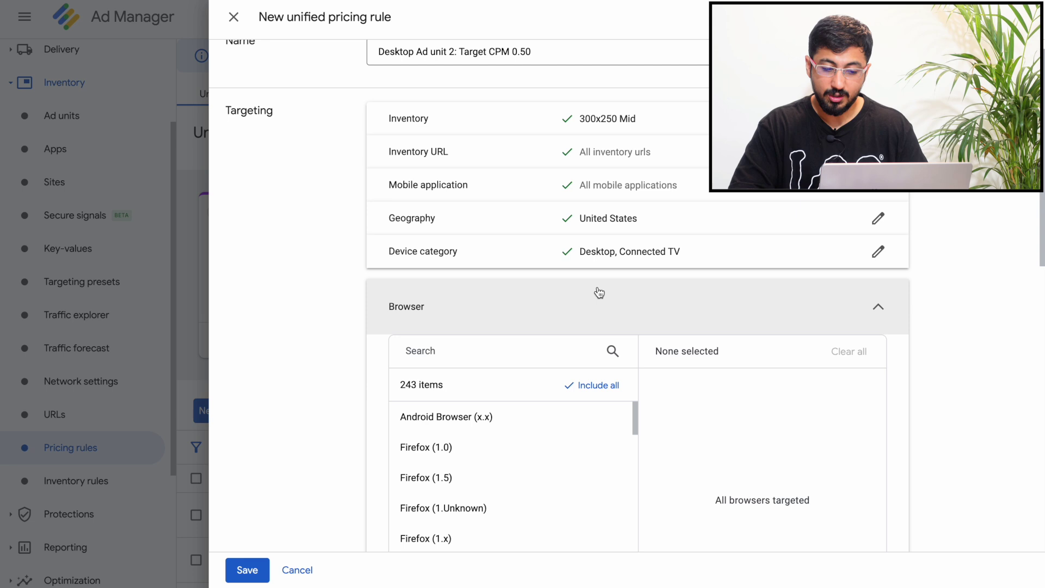
{"action": "left_click", "coordinate": [497, 309]}
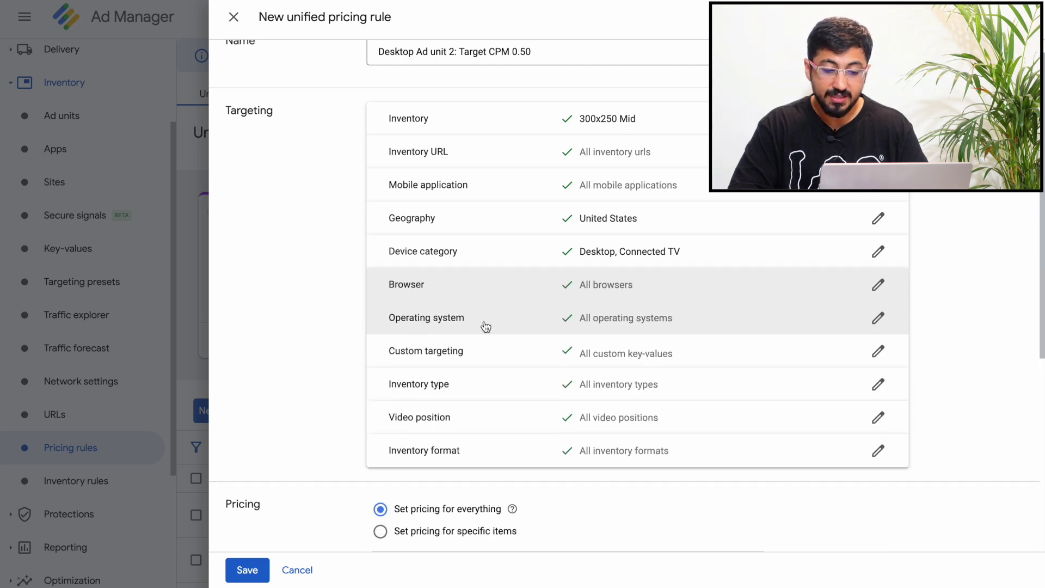
{"action": "left_click", "coordinate": [484, 324]}
{"action": "scroll", "coordinate": [481, 341], "scroll_direction": "down", "scroll_amount": 2}
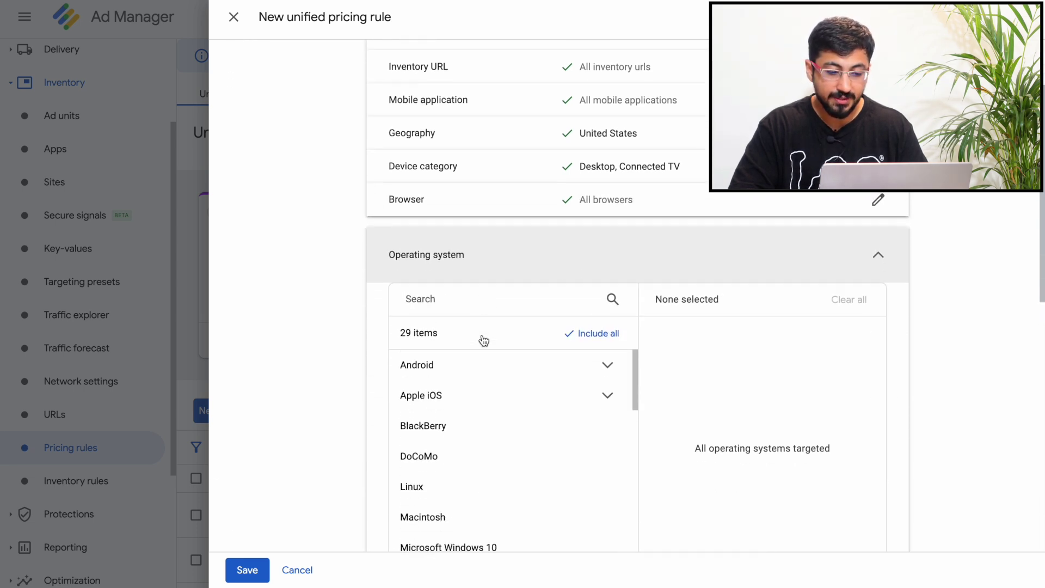
{"action": "left_click", "coordinate": [481, 268]}
Step: Examine the keys available for custom targeting and close the section without choosing one
{"action": "left_click", "coordinate": [470, 276]}
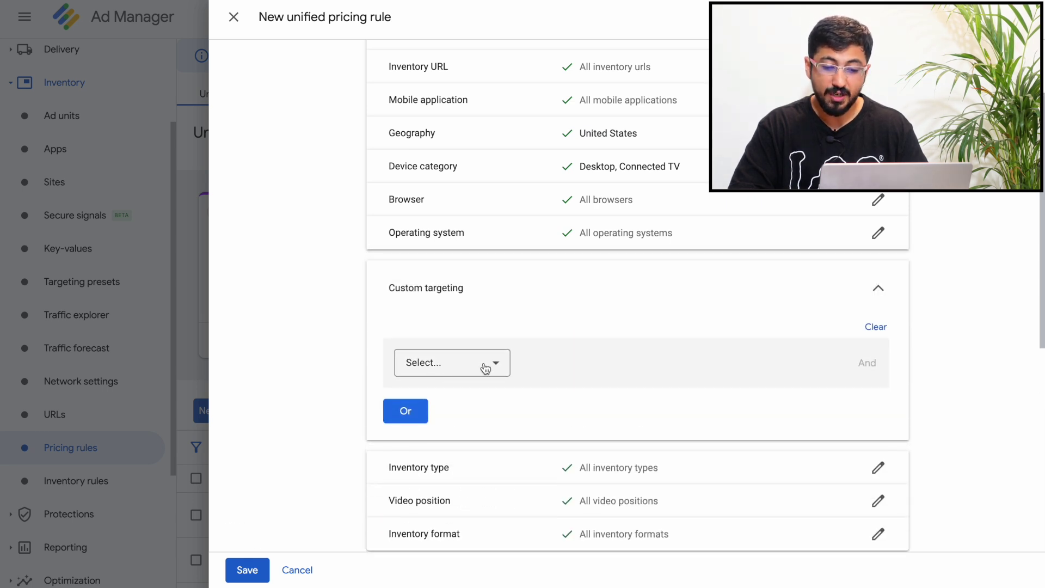
{"action": "left_click", "coordinate": [485, 369]}
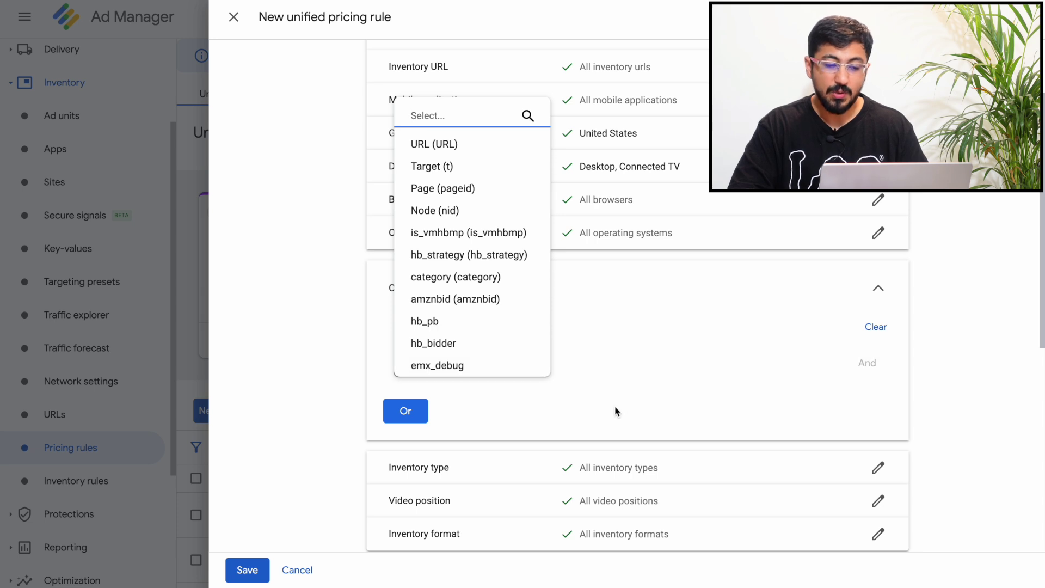
{"action": "left_click", "coordinate": [543, 428]}
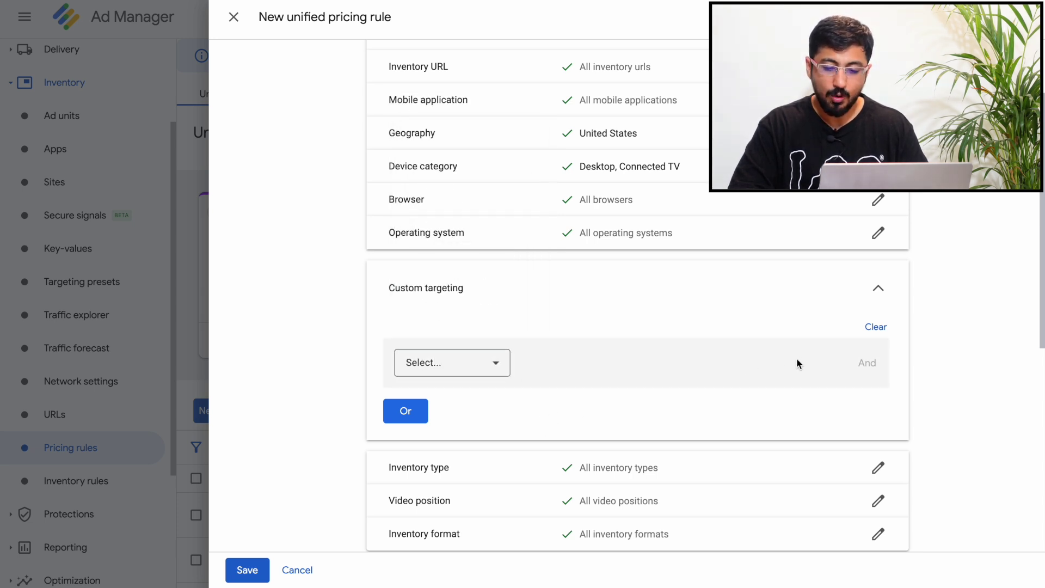
{"action": "left_click", "coordinate": [879, 291]}
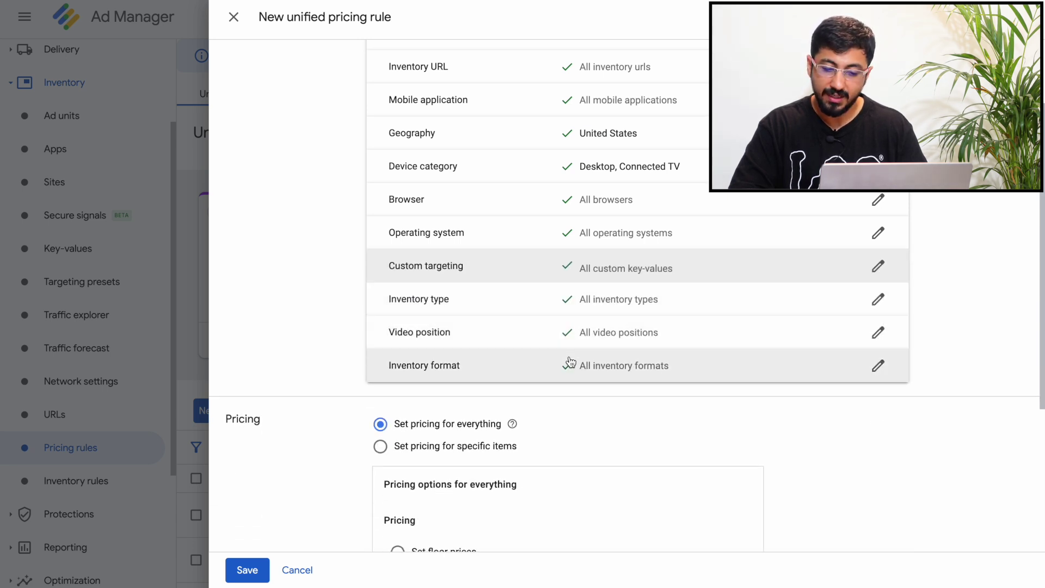
Step: Examine the inventory type and video position targeting options, leaving all of them unselected
{"action": "scroll", "coordinate": [570, 357], "scroll_direction": "down", "scroll_amount": 1}
{"action": "left_click", "coordinate": [609, 263]}
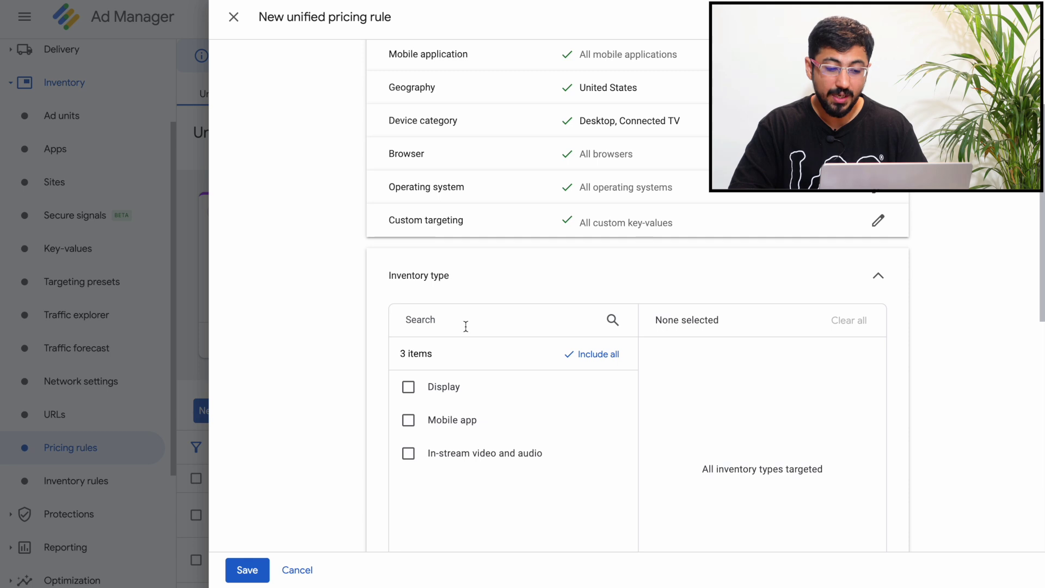
{"action": "scroll", "coordinate": [467, 327], "scroll_direction": "down", "scroll_amount": 1}
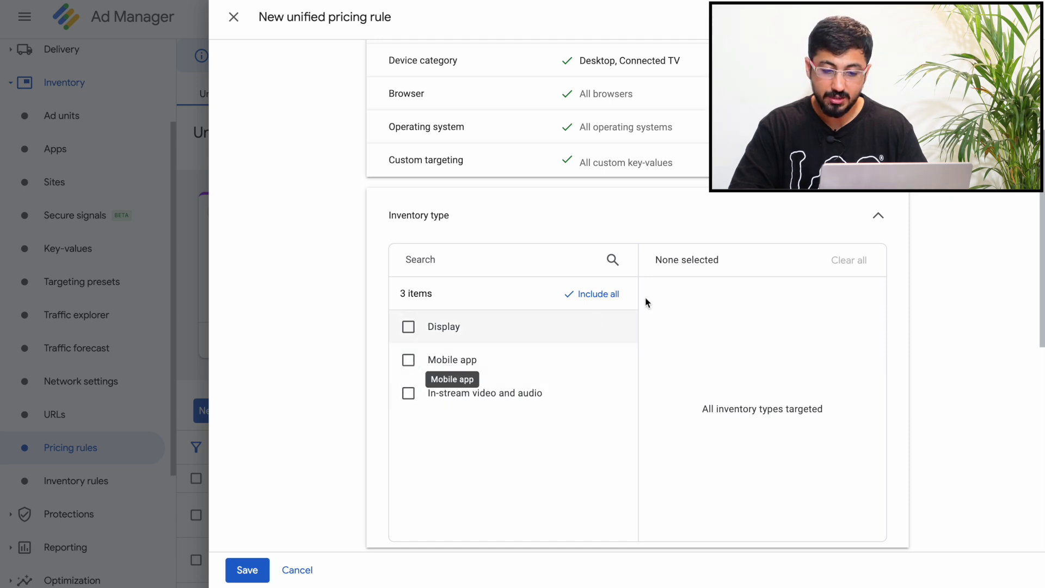
{"action": "left_click", "coordinate": [862, 222]}
{"action": "scroll", "coordinate": [571, 242], "scroll_direction": "down", "scroll_amount": 1}
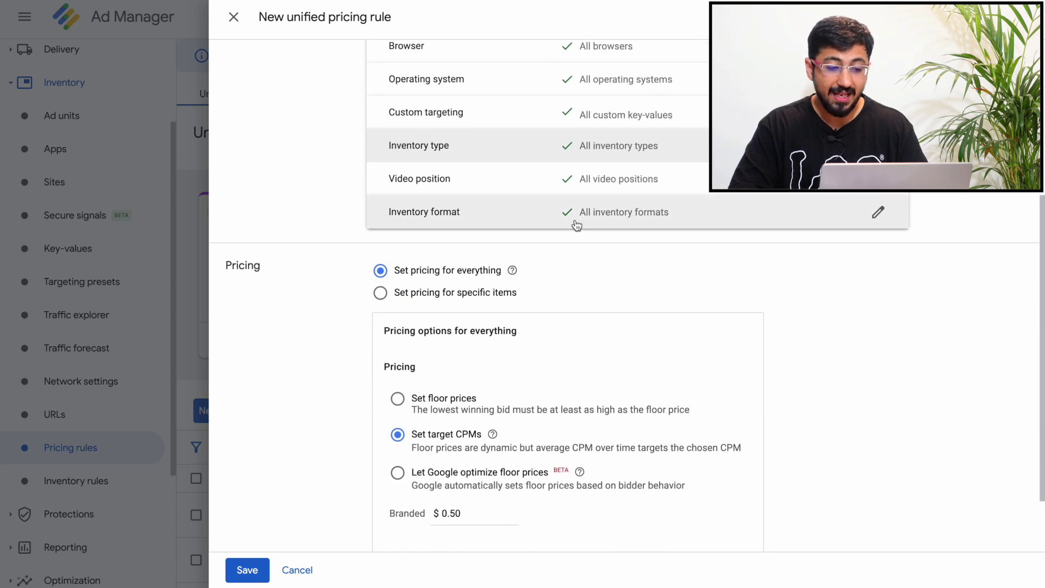
{"action": "left_click", "coordinate": [602, 185]}
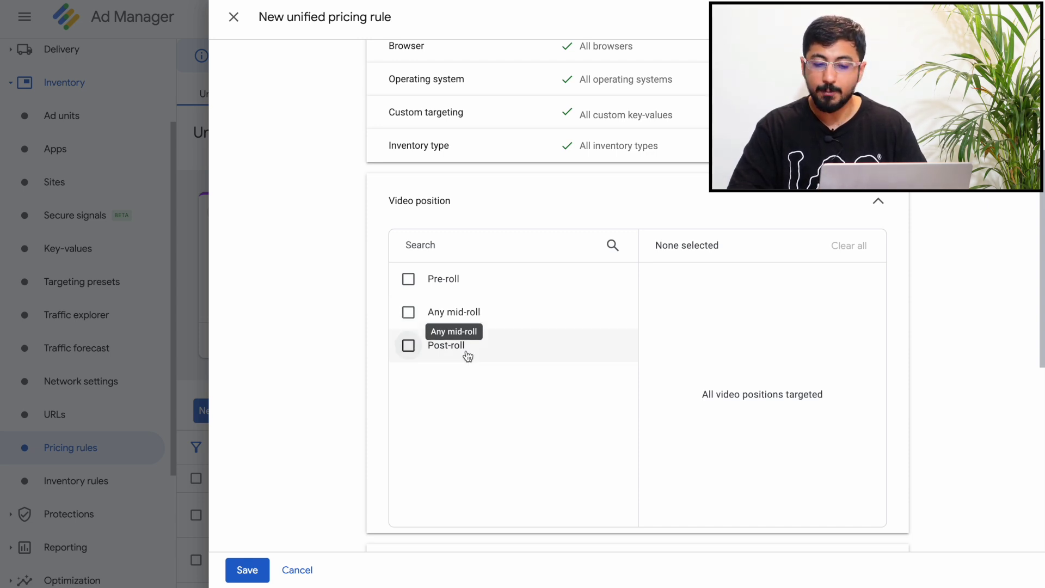
{"action": "left_click", "coordinate": [882, 203]}
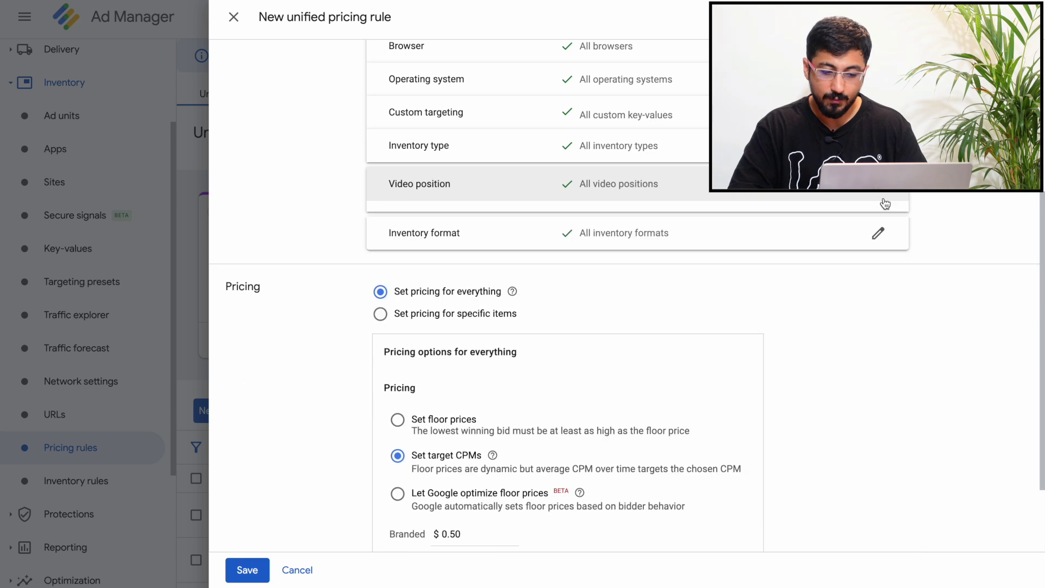
Step: Examine the inventory format targeting options without selecting any, close them and review the pricing rule's targeting summary
{"action": "left_click", "coordinate": [620, 230]}
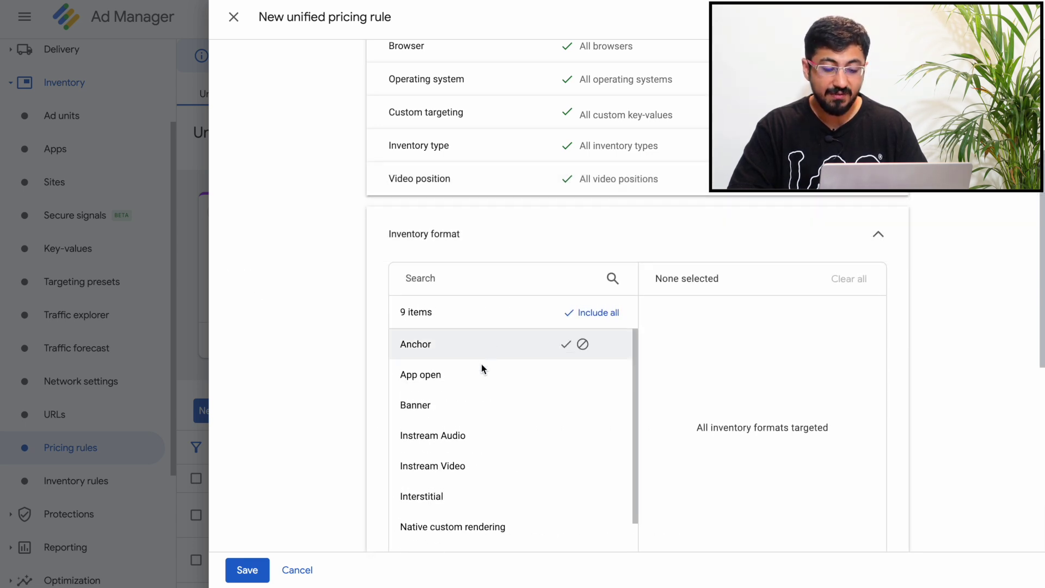
{"action": "scroll", "coordinate": [478, 381], "scroll_direction": "down", "scroll_amount": 1}
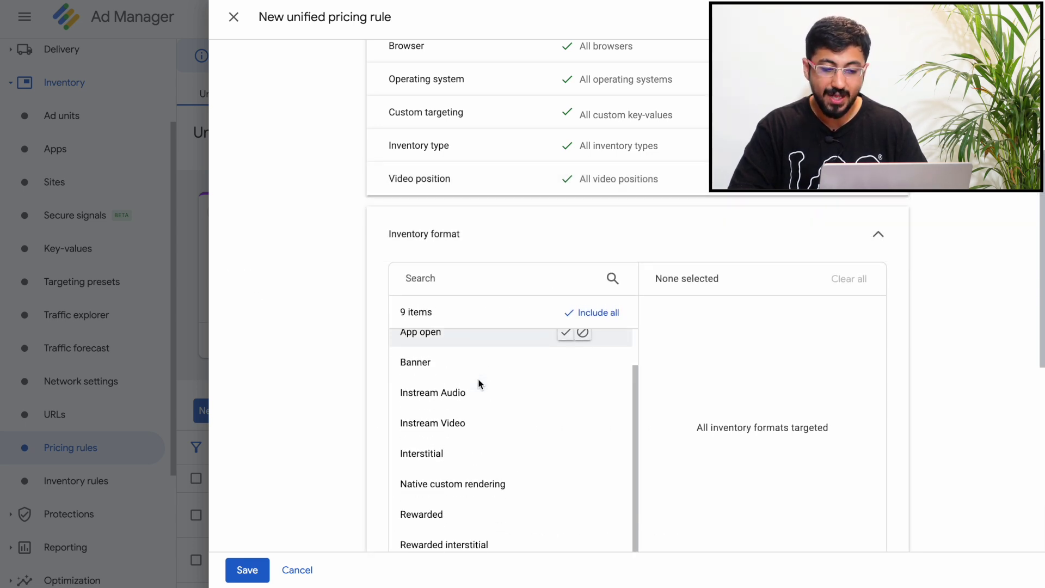
{"action": "scroll", "coordinate": [478, 381], "scroll_direction": "up", "scroll_amount": 1}
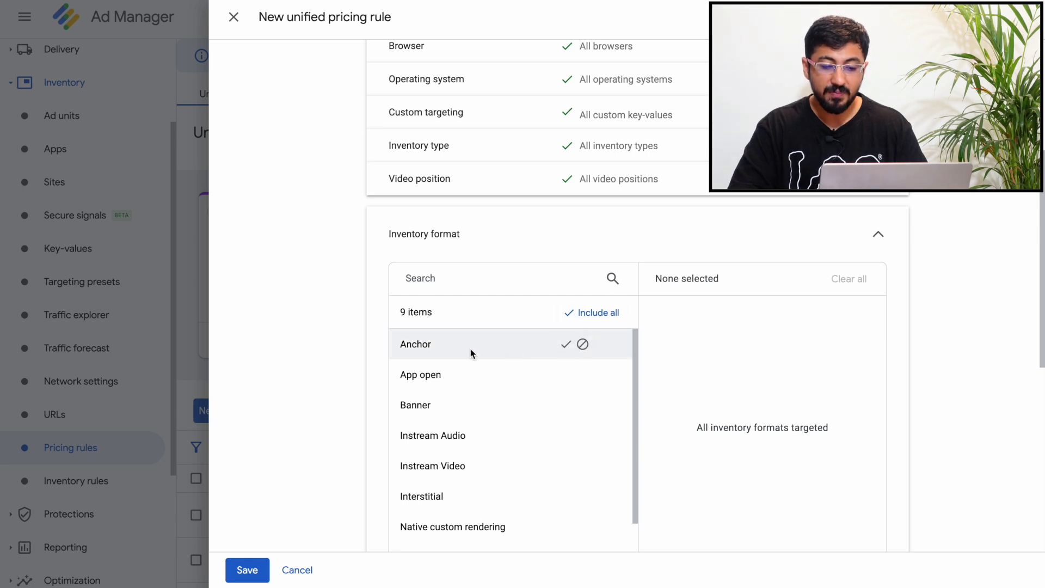
{"action": "scroll", "coordinate": [644, 241], "scroll_direction": "down", "scroll_amount": 2}
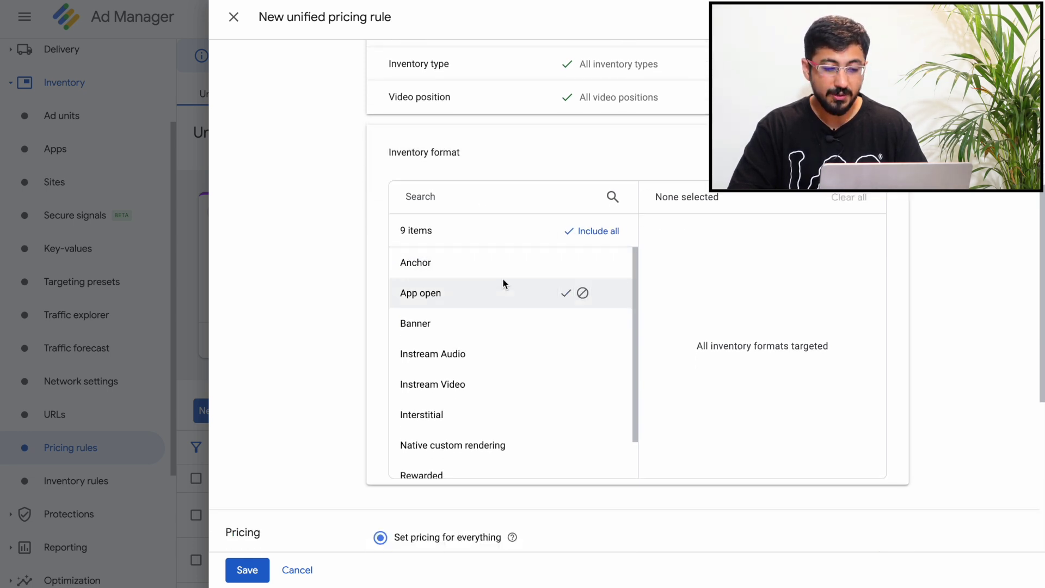
{"action": "mouse_move", "coordinate": [507, 262]}
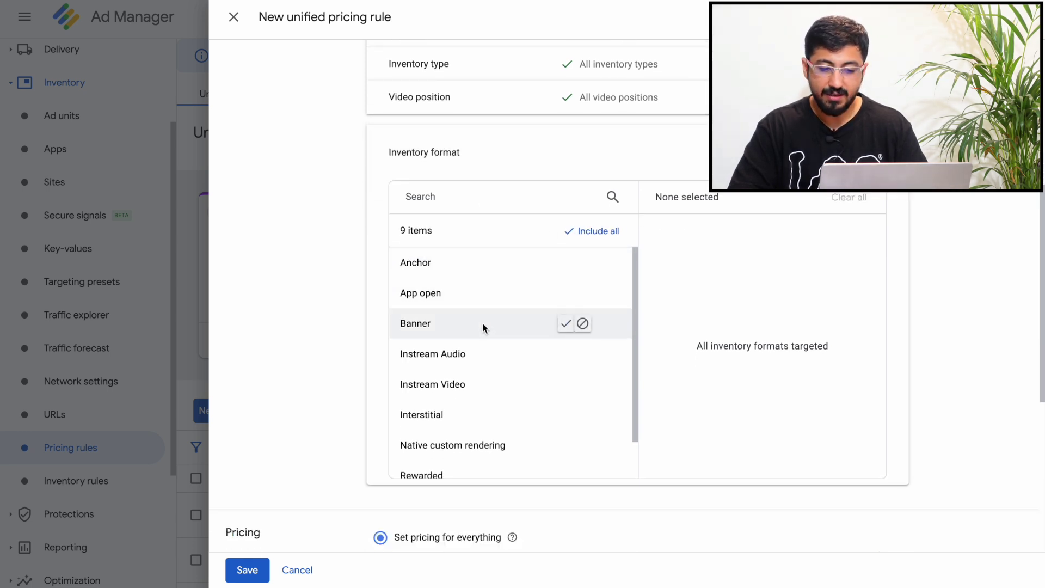
{"action": "scroll", "coordinate": [483, 327], "scroll_direction": "down", "scroll_amount": 1}
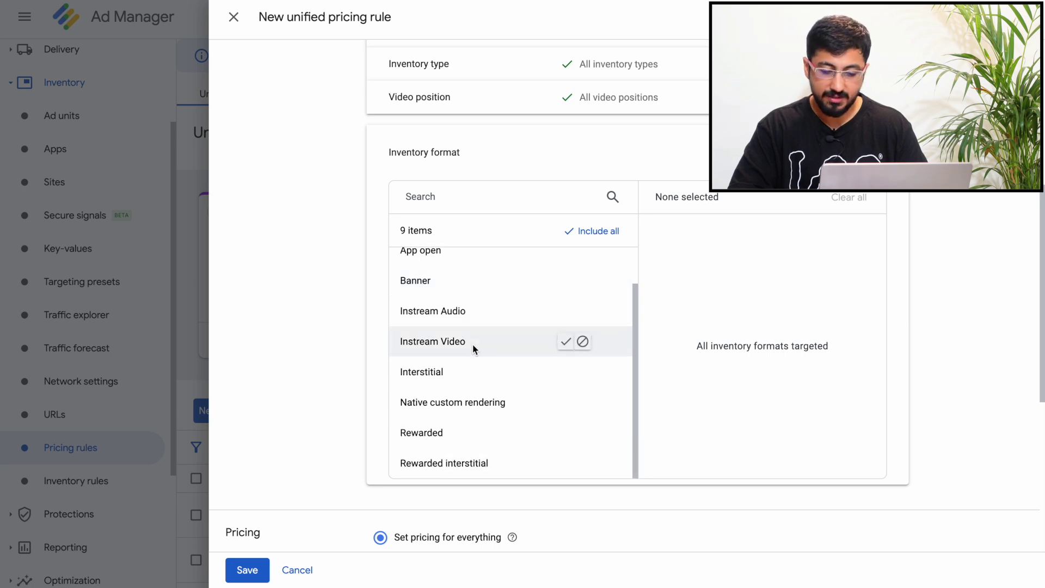
{"action": "mouse_move", "coordinate": [467, 383]}
{"action": "scroll", "coordinate": [740, 324], "scroll_direction": "up", "scroll_amount": 3}
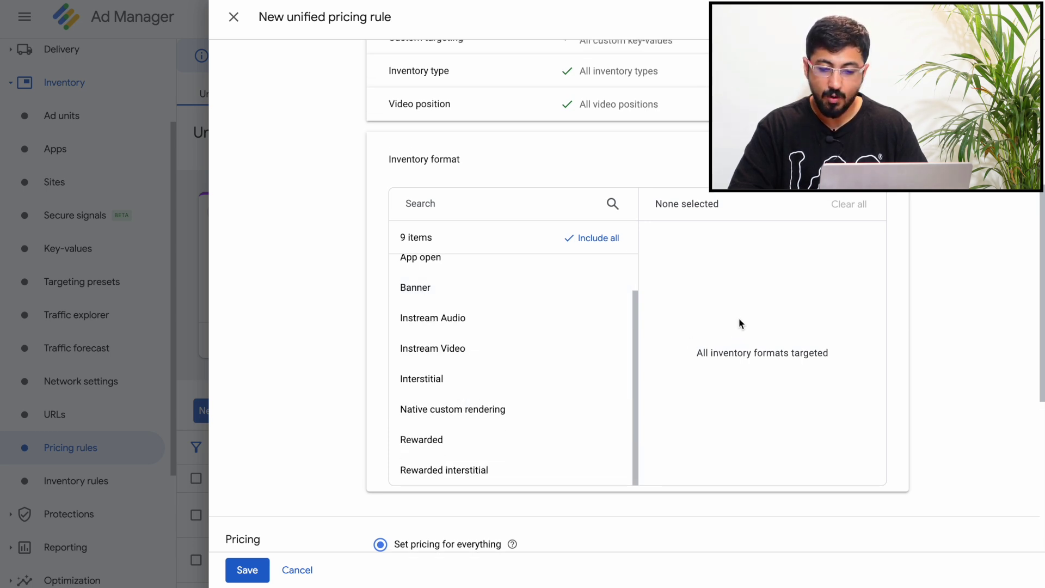
{"action": "left_click", "coordinate": [874, 326]}
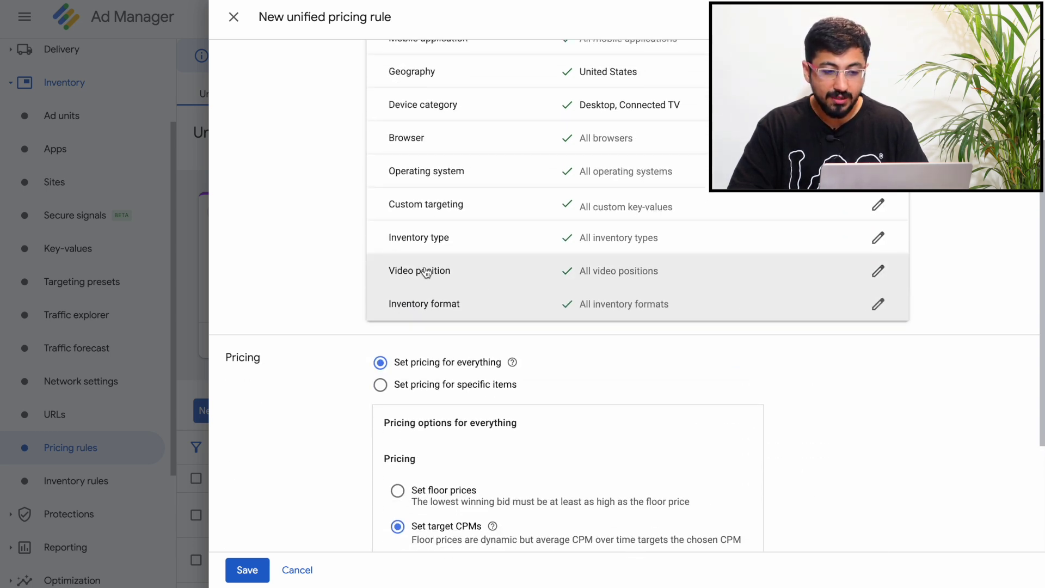
{"action": "scroll", "coordinate": [427, 270], "scroll_direction": "up", "scroll_amount": 3}
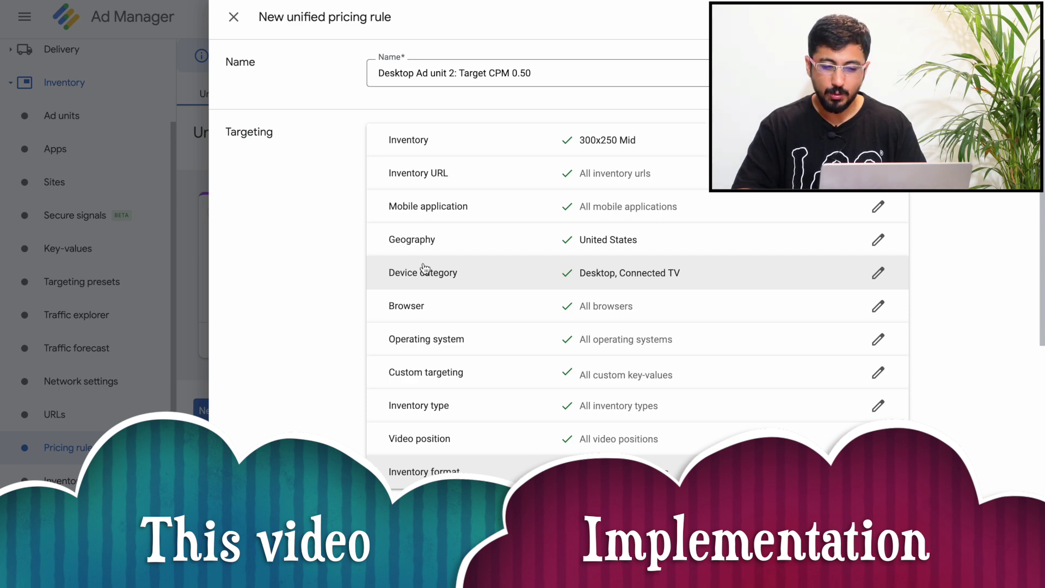
{"action": "scroll", "coordinate": [425, 269], "scroll_direction": "down", "scroll_amount": 2}
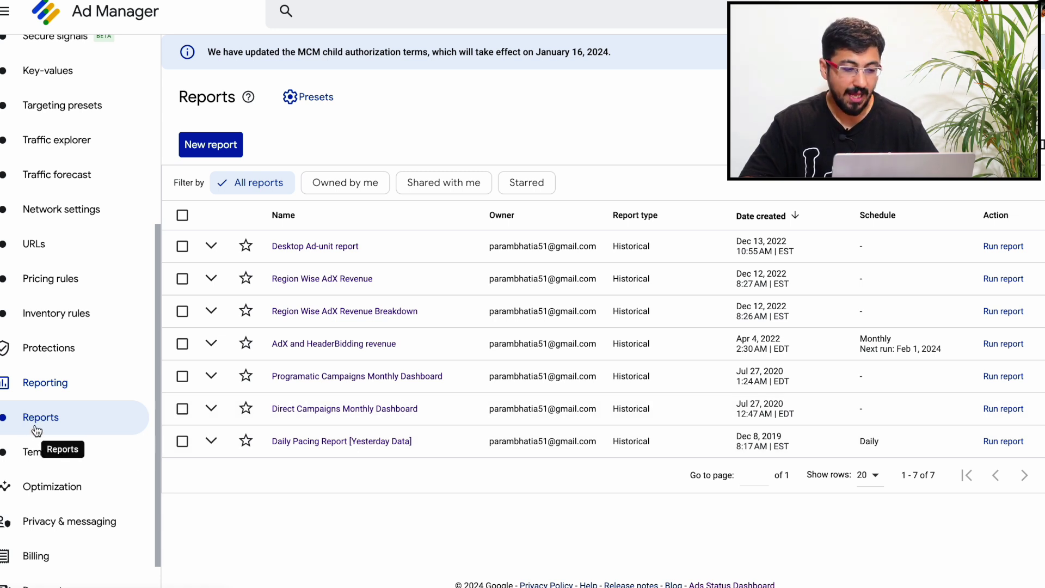
Step: Start a new historical report and look over its general settings
{"action": "left_click", "coordinate": [220, 151]}
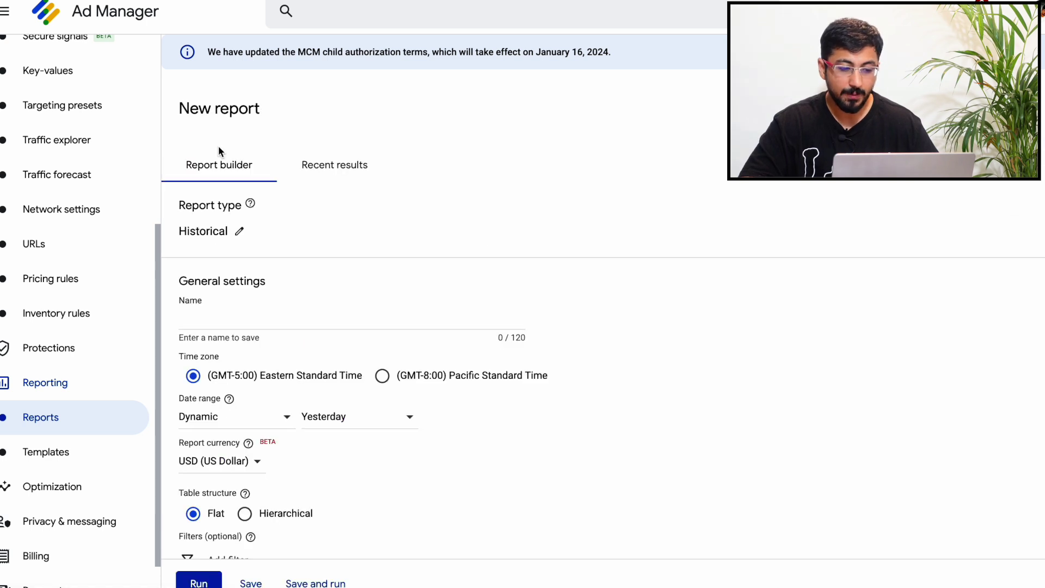
{"action": "scroll", "coordinate": [266, 394], "scroll_direction": "down", "scroll_amount": 5}
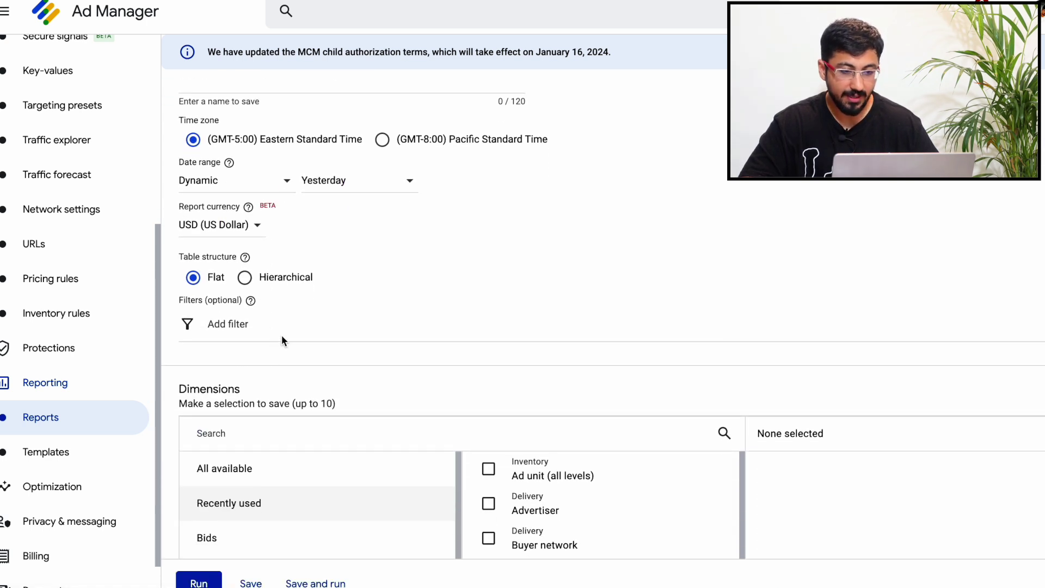
{"action": "scroll", "coordinate": [93, 265], "scroll_direction": "up", "scroll_amount": 1}
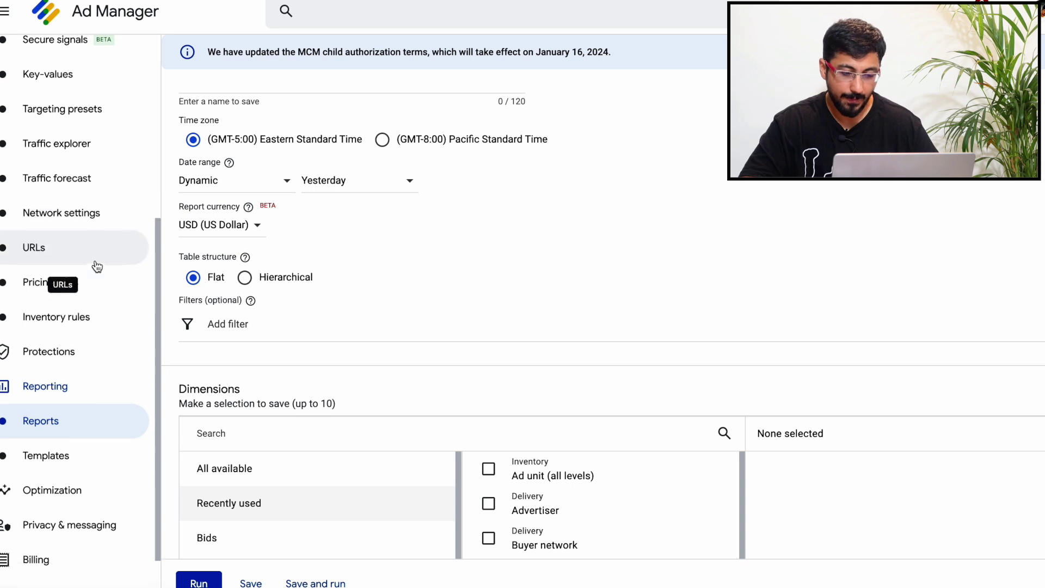
Step: Add a report filter for the unified pricing rule Desktop_AdhesiveMobileBanner using the "is any of" condition
{"action": "left_click", "coordinate": [228, 327]}
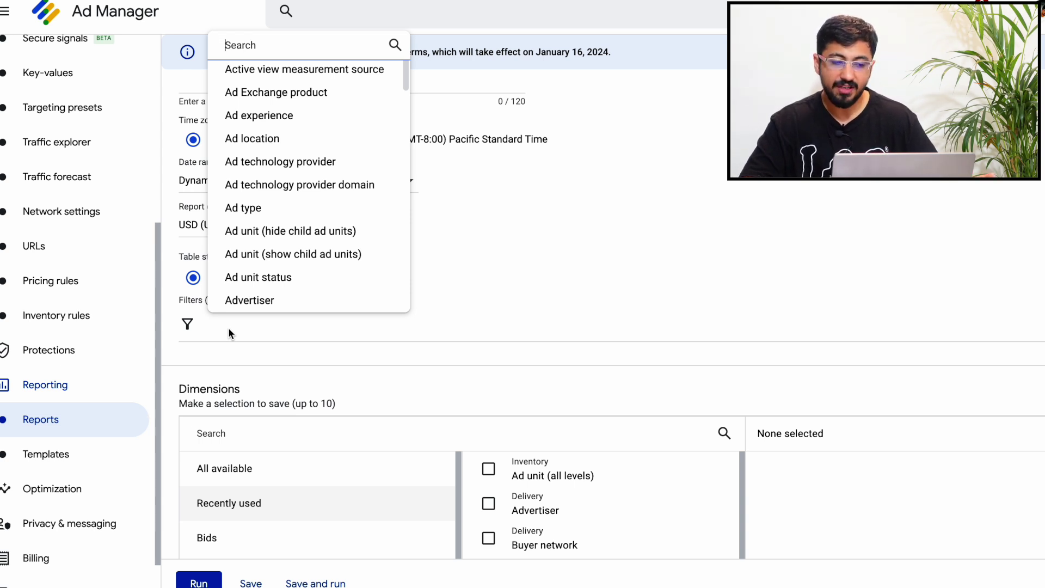
{"action": "type", "text": "un"}
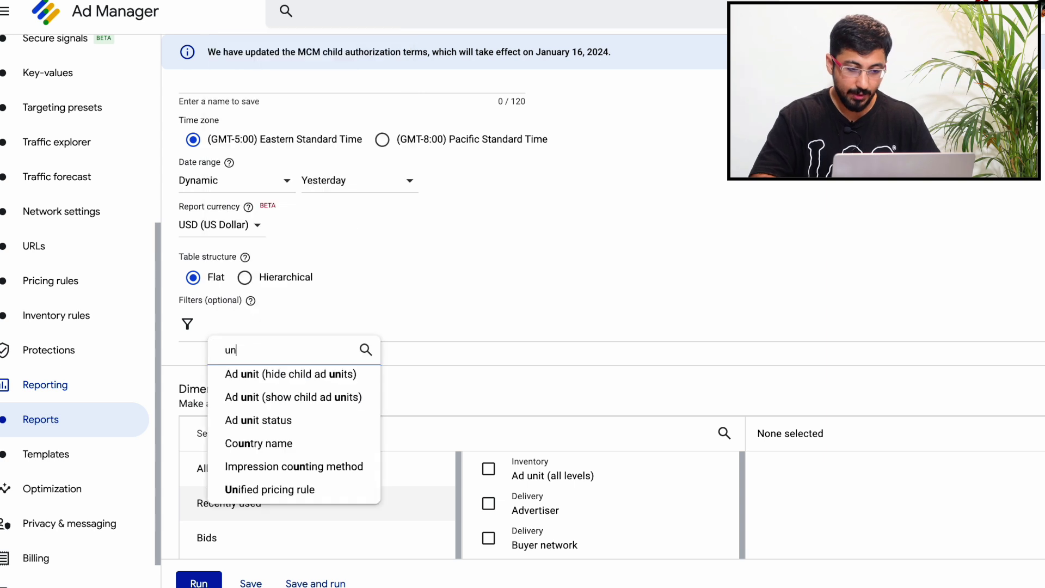
{"action": "left_click", "coordinate": [269, 492]}
{"action": "left_click", "coordinate": [271, 448]}
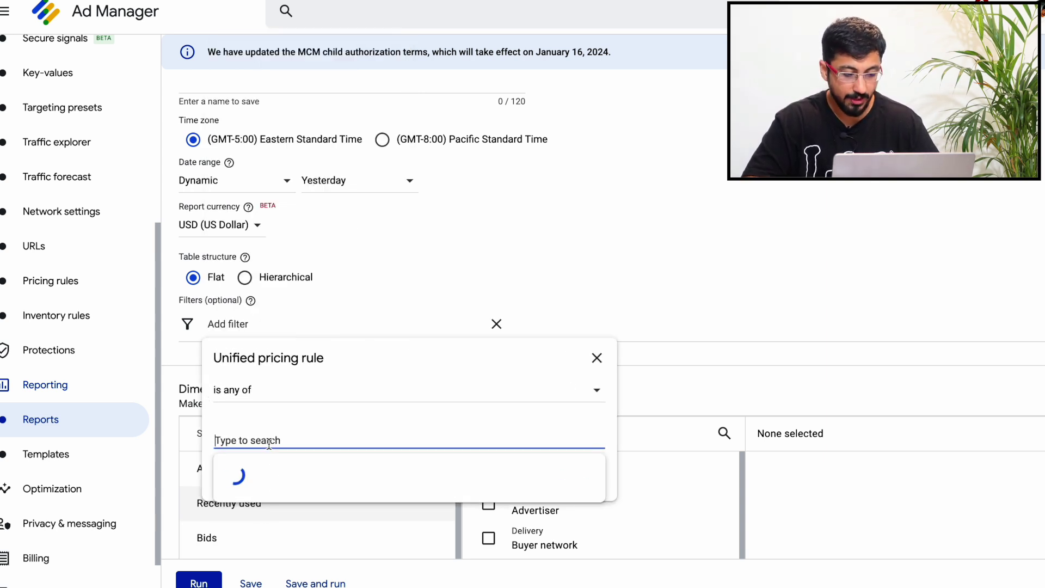
{"action": "type", "text": "Desktop_AdhesiveMobileBanner"}
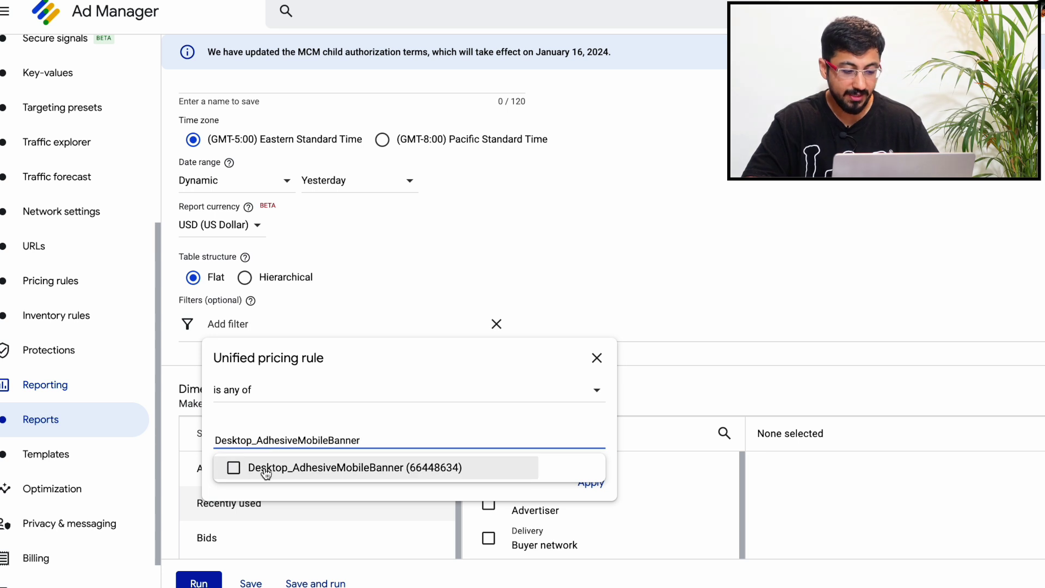
{"action": "left_click", "coordinate": [267, 473]}
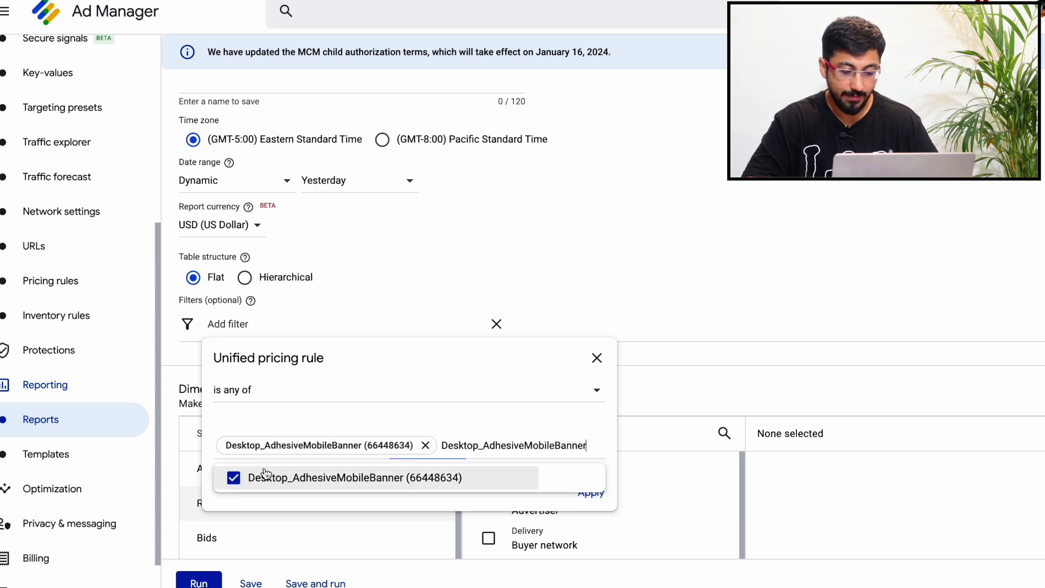
{"action": "left_click", "coordinate": [599, 506]}
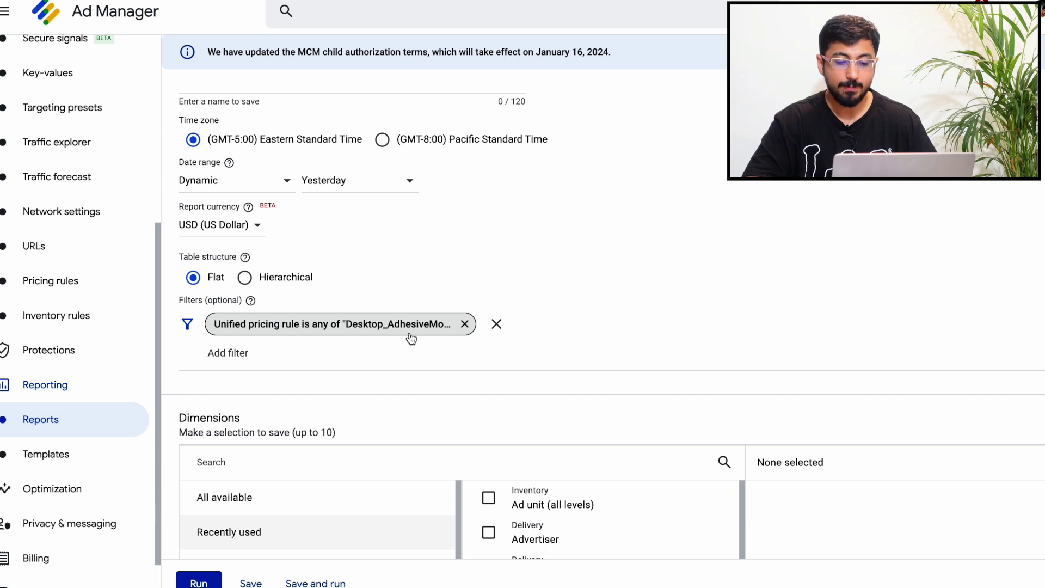
Step: Add Ad unit (all levels) and Device category as the report's dimensions
{"action": "scroll", "coordinate": [411, 338], "scroll_direction": "down", "scroll_amount": 2}
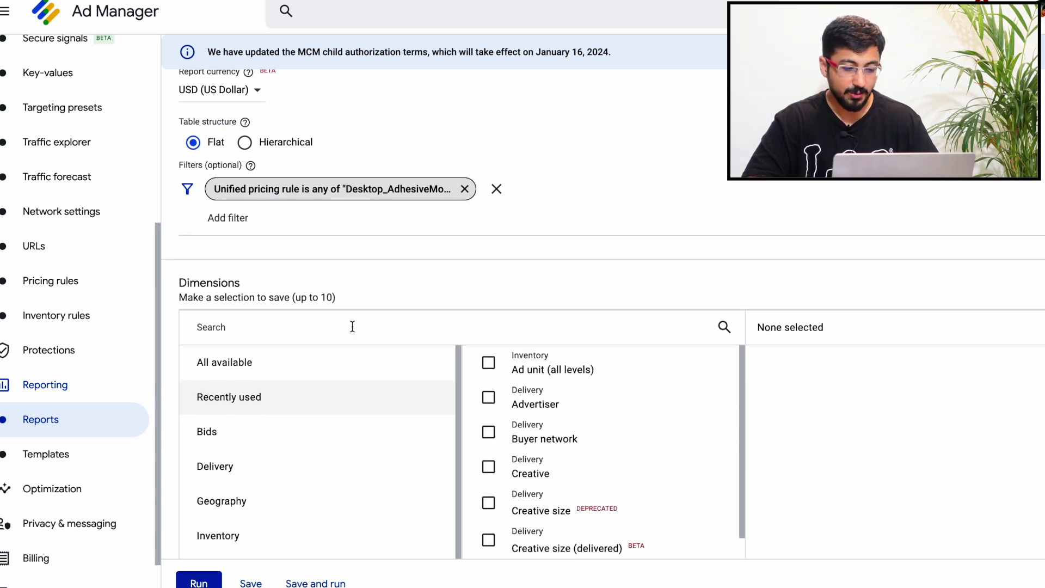
{"action": "left_click", "coordinate": [489, 363]}
{"action": "scroll", "coordinate": [447, 317], "scroll_direction": "down", "scroll_amount": 1}
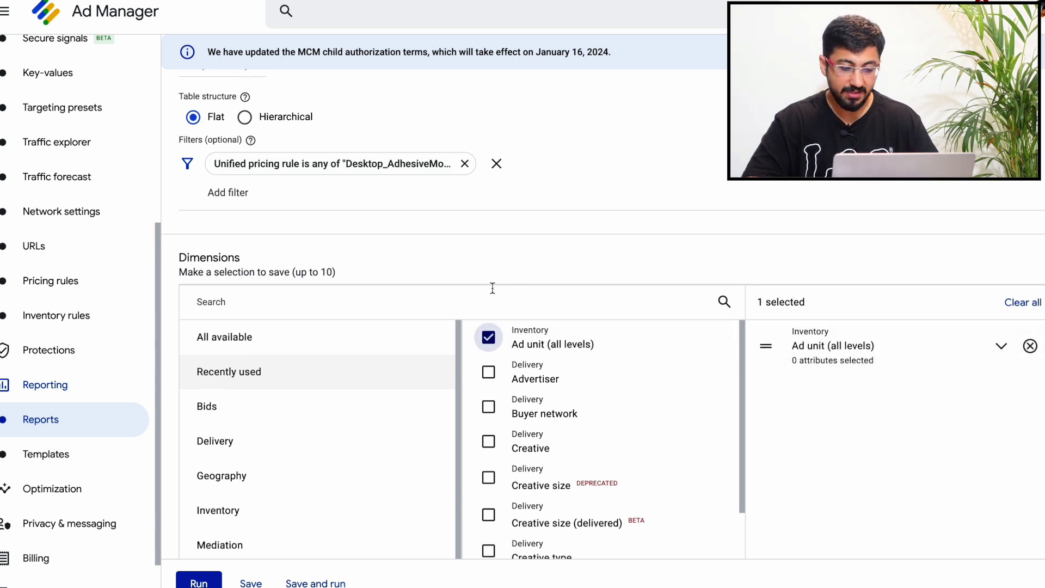
{"action": "left_click", "coordinate": [313, 301]}
{"action": "type", "text": "dev"}
{"action": "left_click", "coordinate": [488, 338]}
Step: Include the Total impressions metric, check the selected filter and dimensions, and run the report
{"action": "scroll", "coordinate": [368, 405], "scroll_direction": "down", "scroll_amount": 5}
{"action": "left_click", "coordinate": [187, 432]}
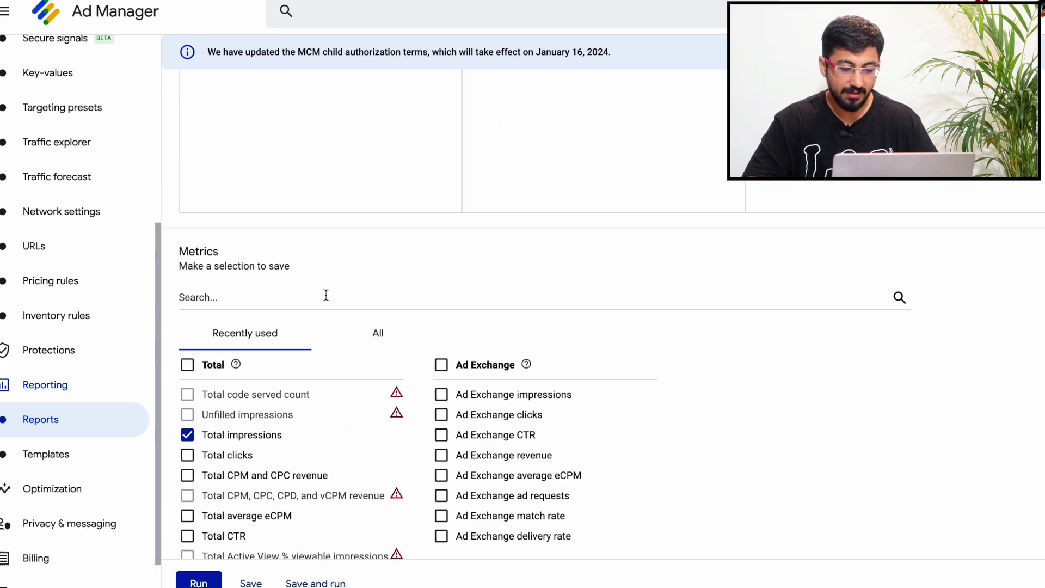
{"action": "scroll", "coordinate": [347, 274], "scroll_direction": "up", "scroll_amount": 4}
{"action": "scroll", "coordinate": [347, 274], "scroll_direction": "up", "scroll_amount": 5}
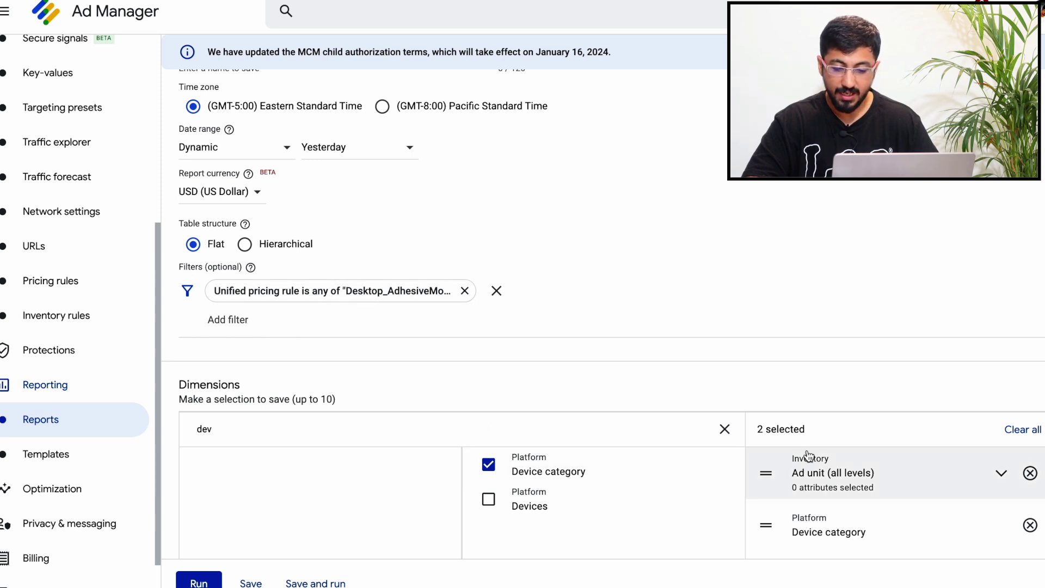
{"action": "scroll", "coordinate": [759, 318], "scroll_direction": "down", "scroll_amount": 2}
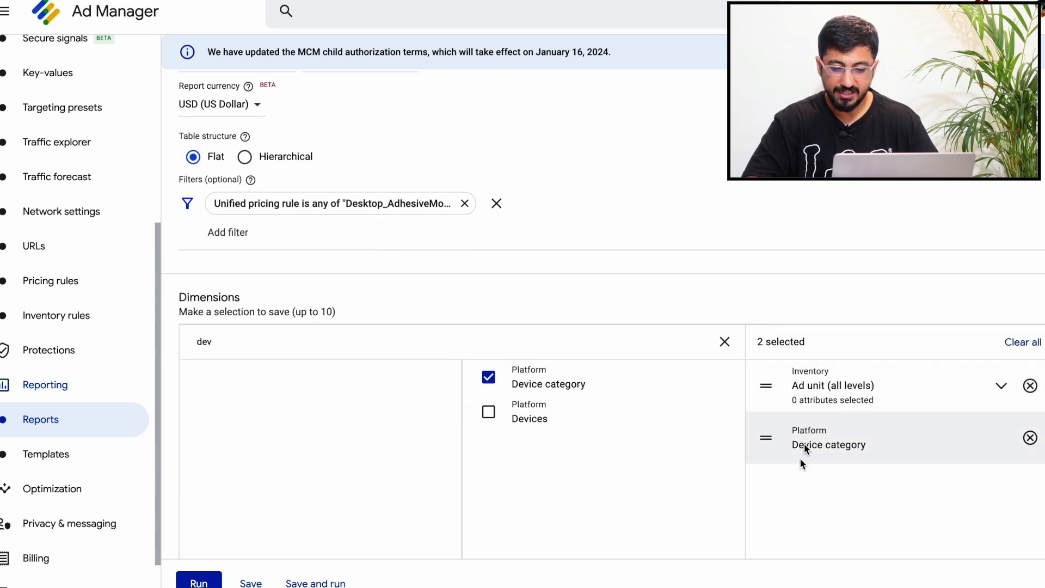
{"action": "left_click", "coordinate": [196, 583]}
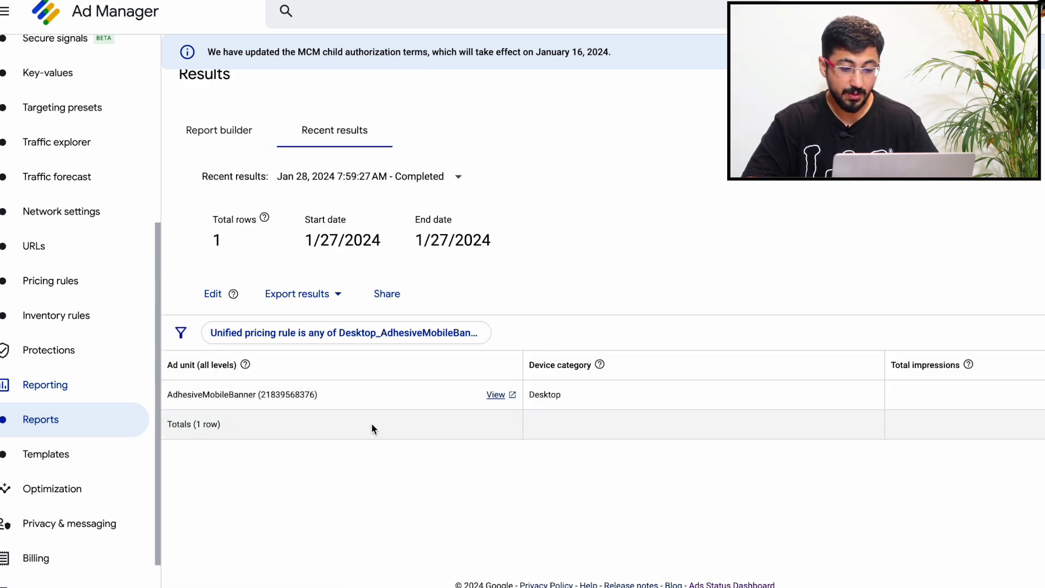
Step: Examine the report's ad unit and device category values against the targeting intended for the filtered pricing rule
{"action": "double_click", "coordinate": [229, 396]}
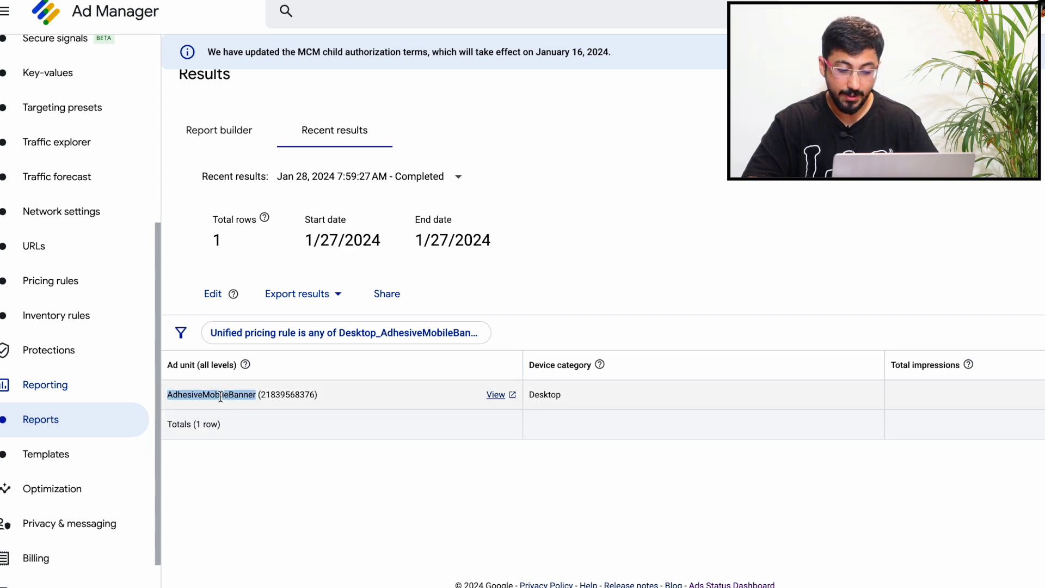
{"action": "double_click", "coordinate": [546, 396]}
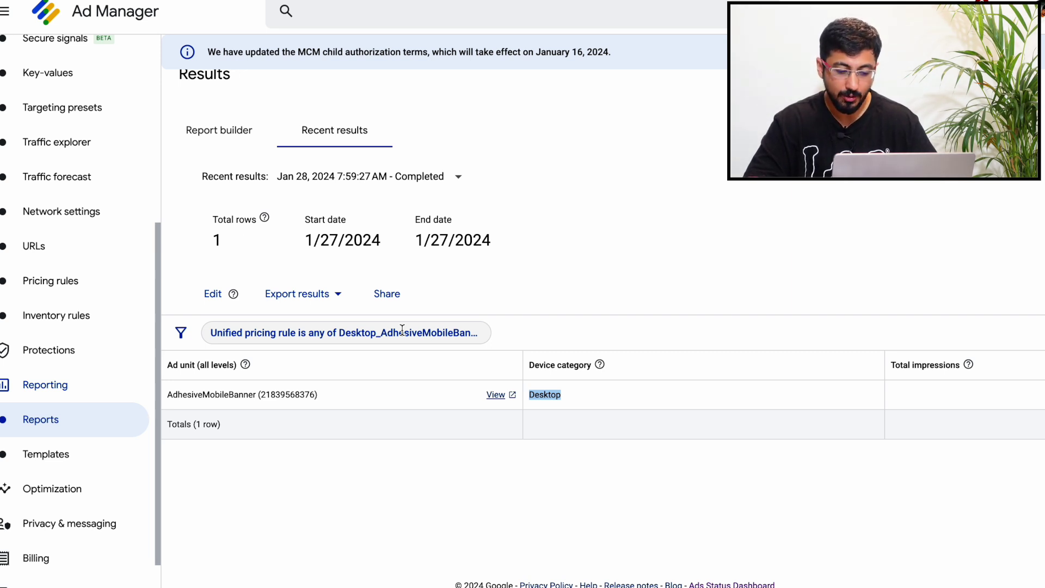
{"action": "double_click", "coordinate": [188, 396]}
{"action": "double_click", "coordinate": [208, 396]}
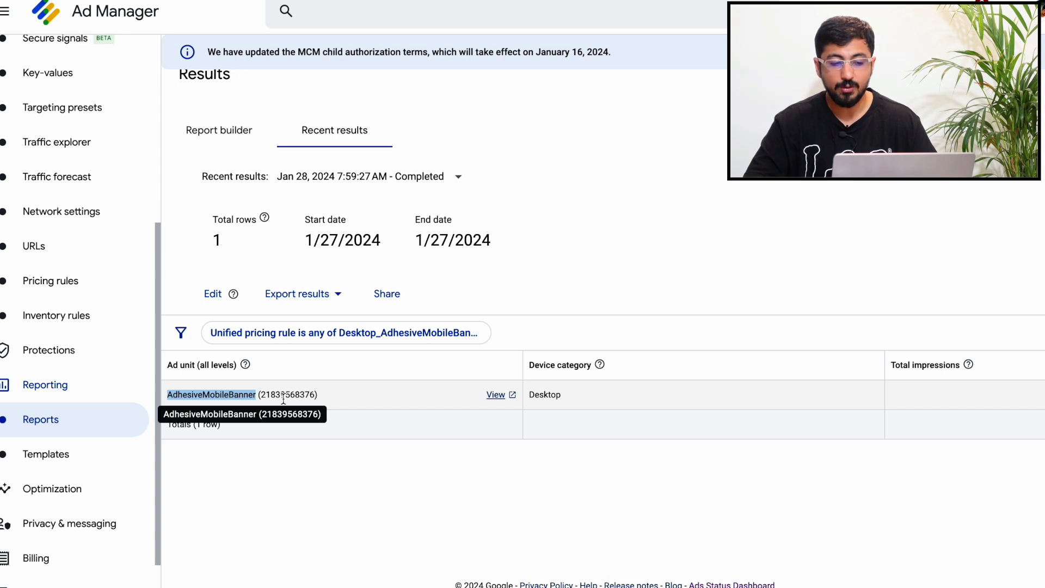
{"action": "double_click", "coordinate": [553, 395]}
{"action": "left_click_drag", "start_coordinate": [194, 395], "coordinate": [624, 407]}
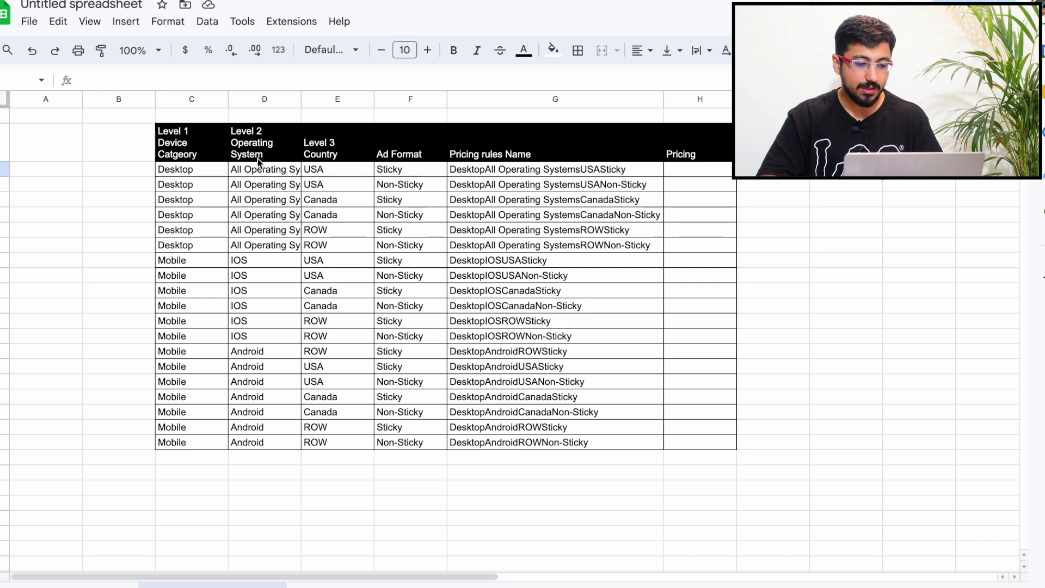
Step: Review the Level 1 device category, Level 2 operating system and Level 3 country headers in the pricing structure spreadsheet
{"action": "left_click", "coordinate": [184, 147]}
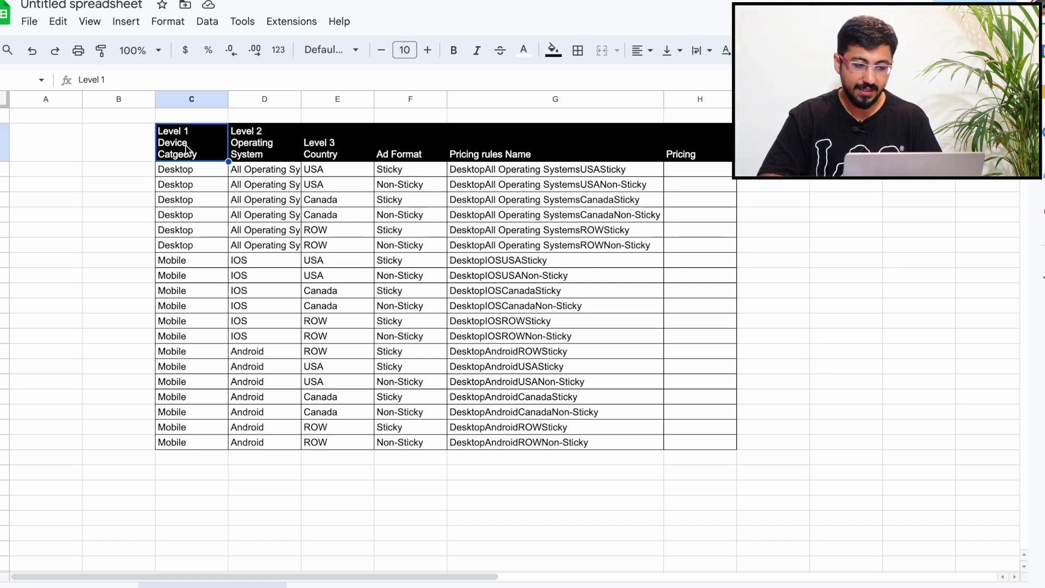
{"action": "left_click", "coordinate": [250, 157]}
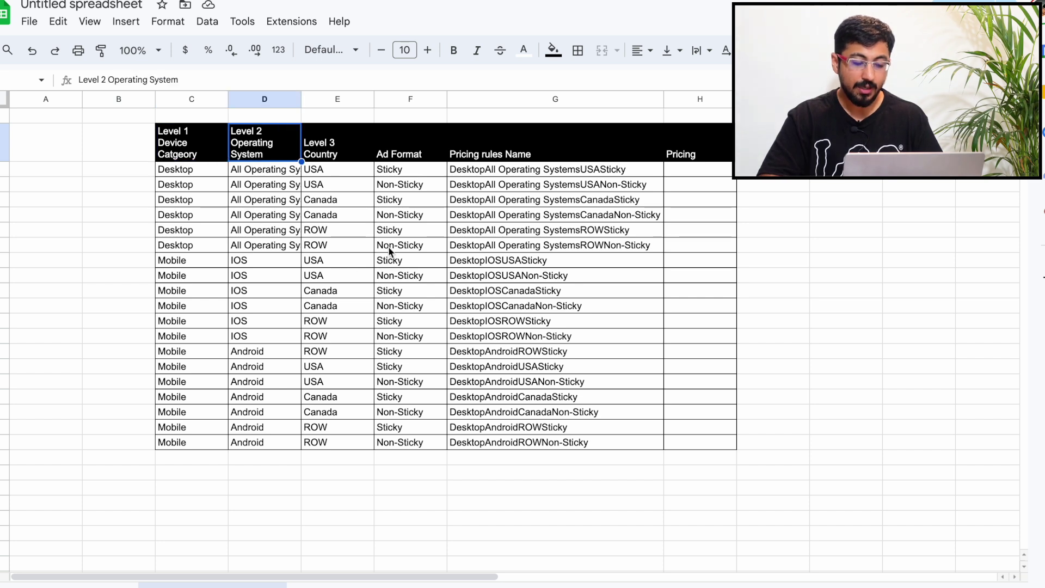
{"action": "left_click", "coordinate": [337, 147]}
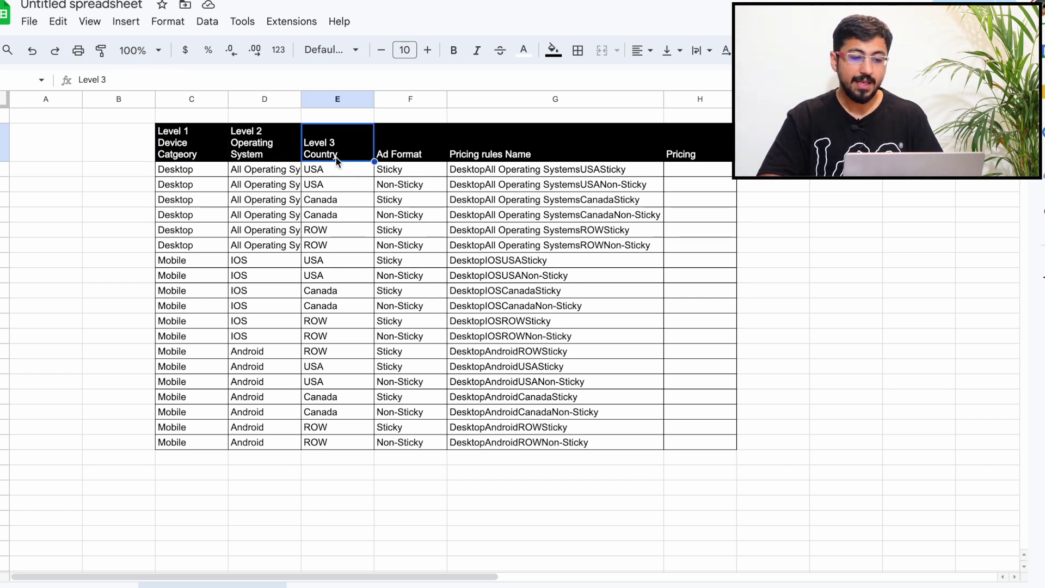
Step: Add the label "Level 4" on a new line above "Ad Format" in the header cell
{"action": "left_click", "coordinate": [412, 145]}
{"action": "double_click", "coordinate": [413, 145]}
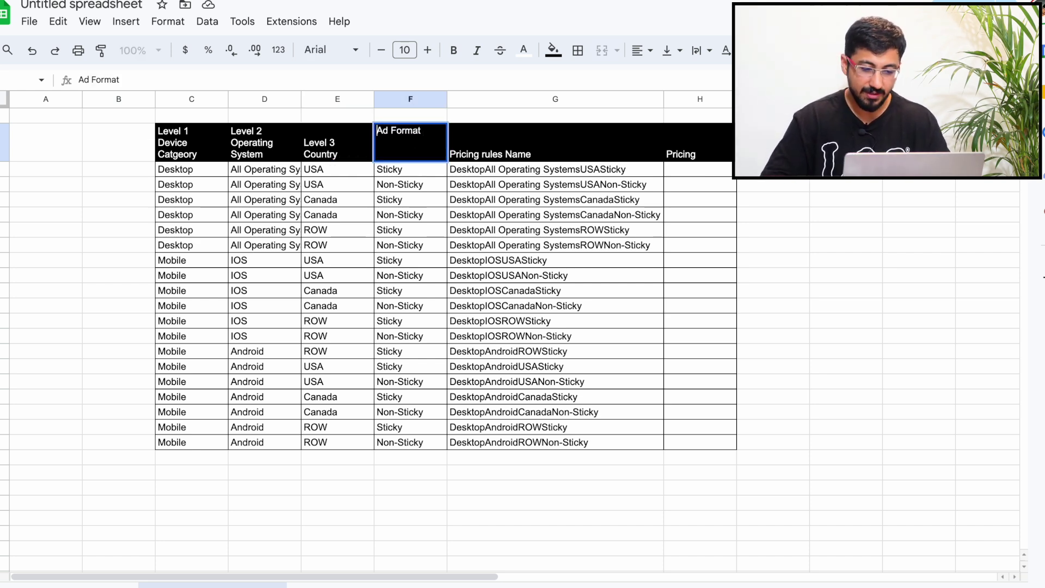
{"action": "key", "text": "shift+Return"}
{"action": "key", "text": "Down"}
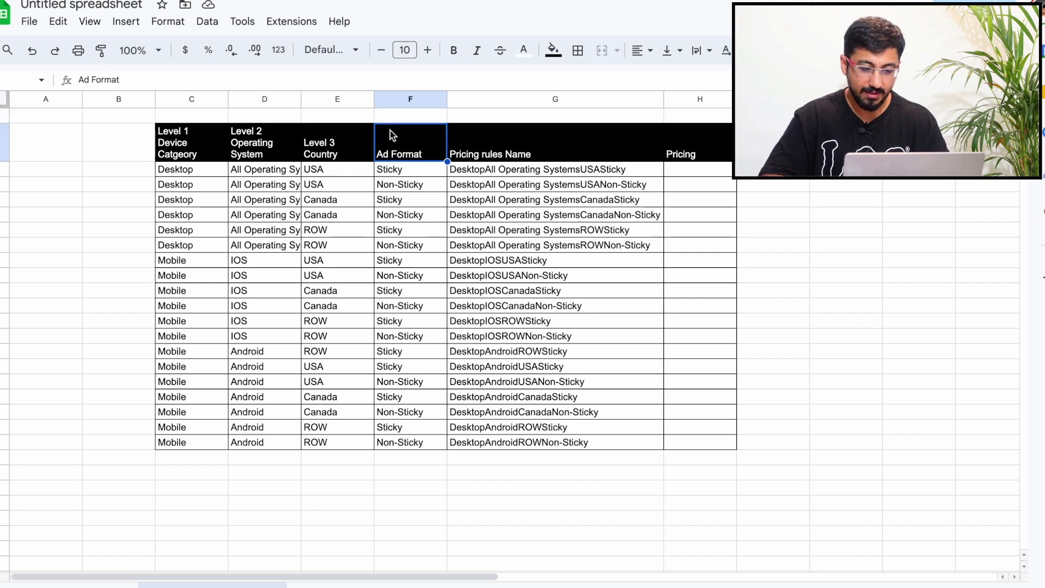
{"action": "key", "text": "Return"}
{"action": "key", "text": "Home"}
{"action": "key", "text": "ctrl+Return"}
{"action": "type", "text": "L"}
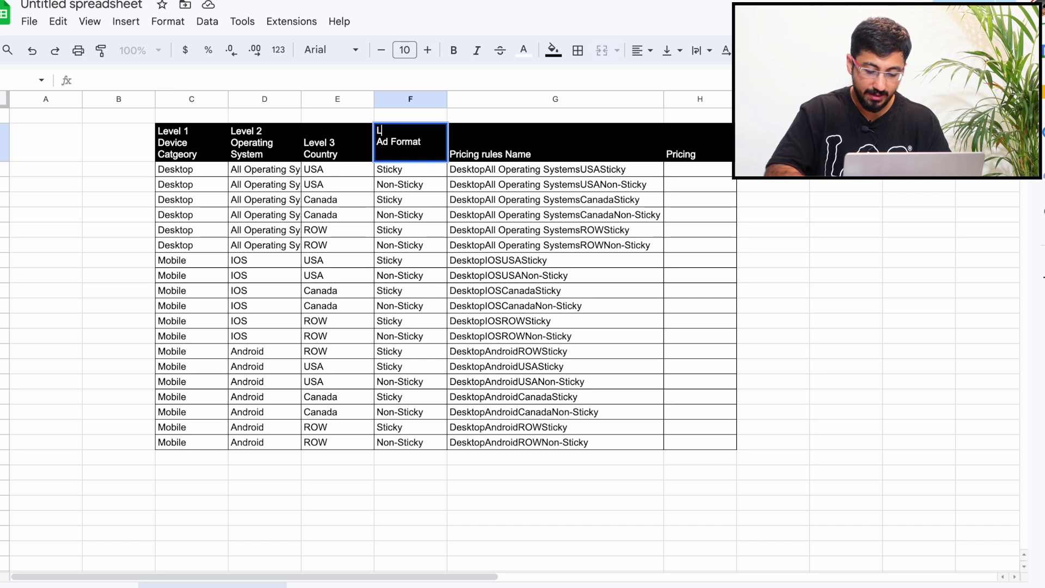
{"action": "type", "text": "evel 4"}
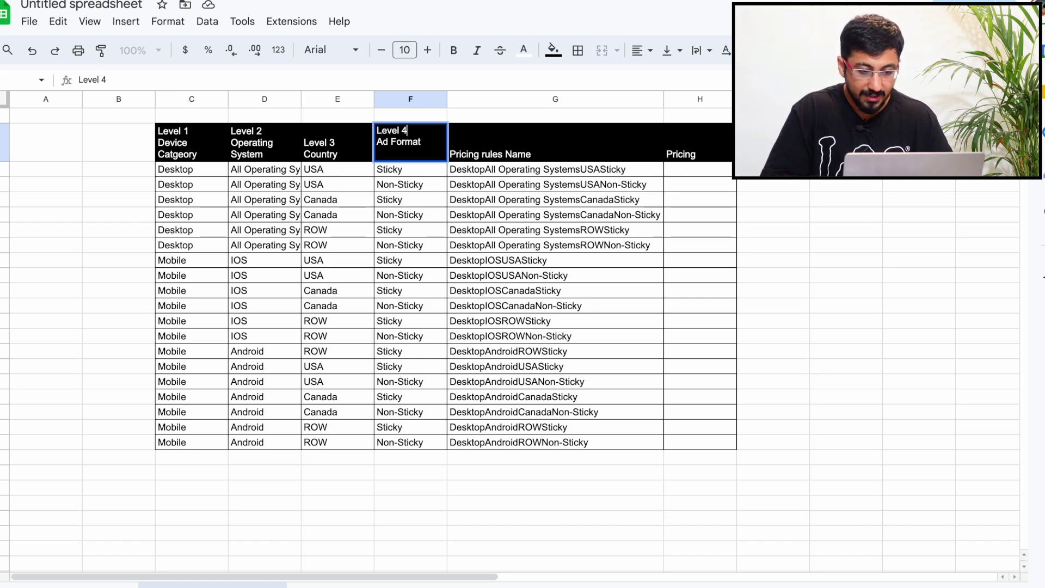
{"action": "key", "text": "ctrl+Return"}
Step: Review the device category, operating system, country and ad format values in the first Desktop row
{"action": "left_click", "coordinate": [381, 199]}
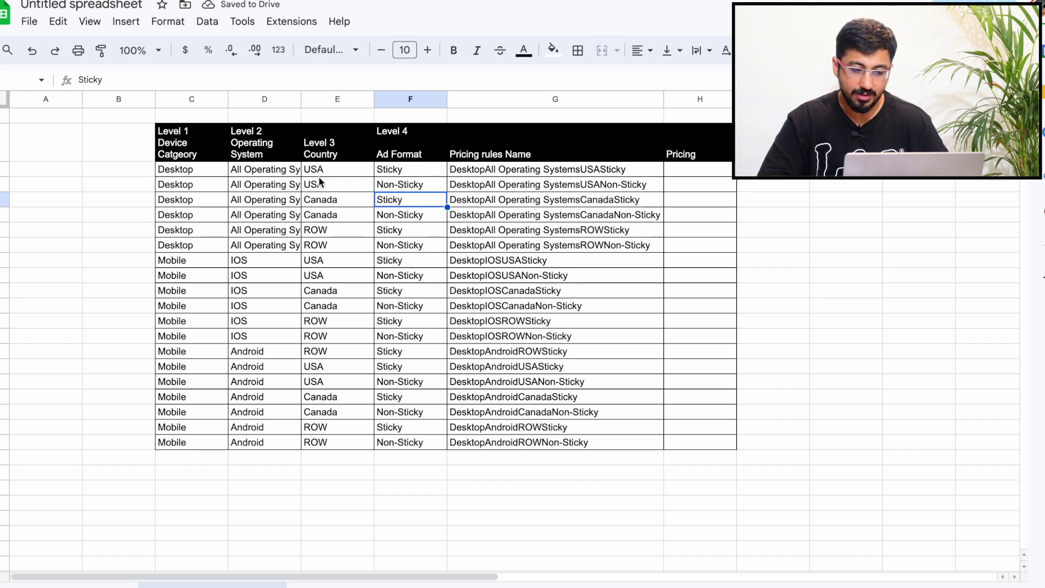
{"action": "left_click", "coordinate": [186, 175]}
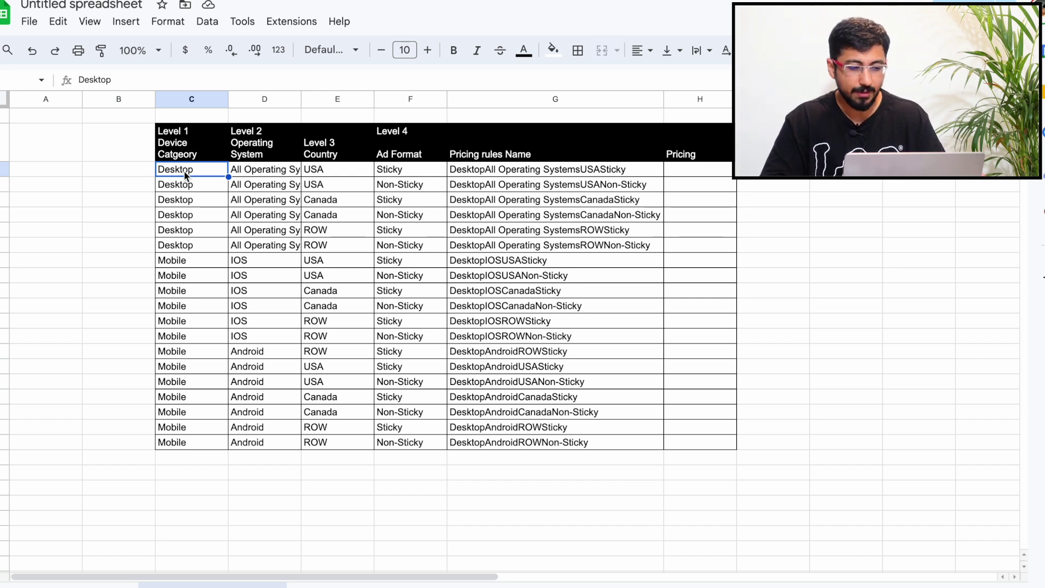
{"action": "key", "text": "Right"}
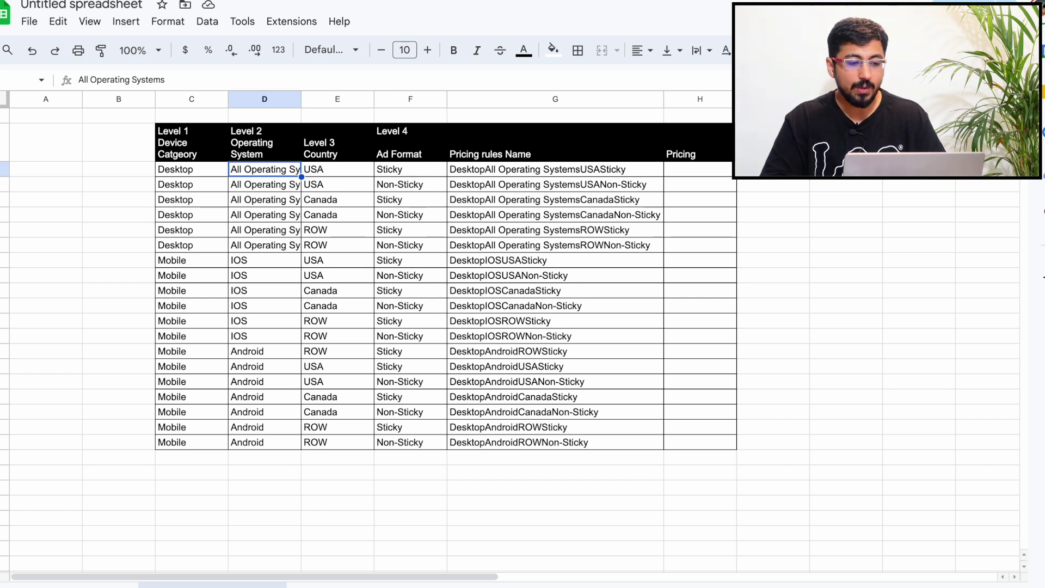
{"action": "left_click", "coordinate": [337, 169]}
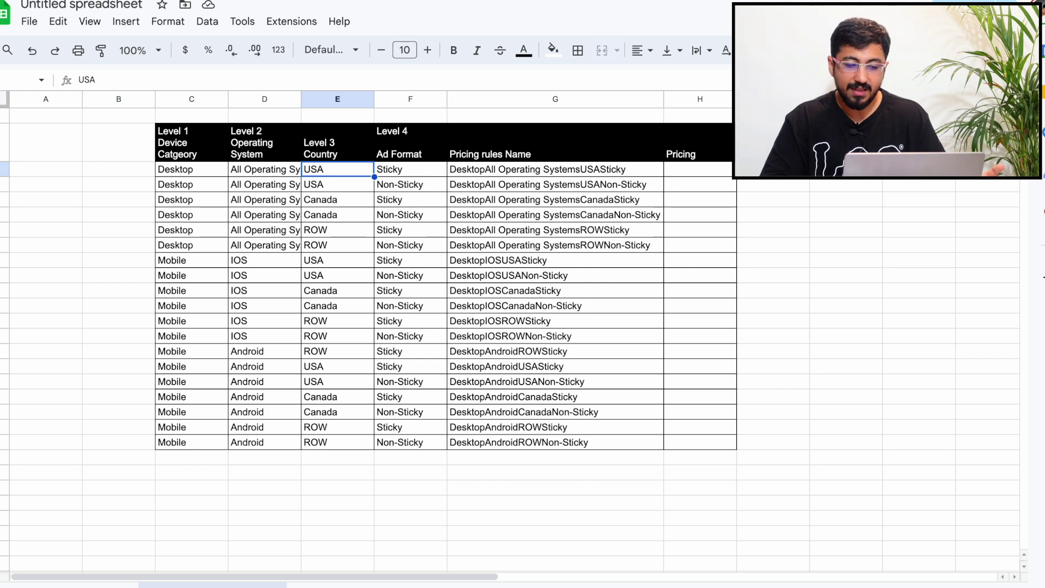
{"action": "left_click", "coordinate": [411, 169]}
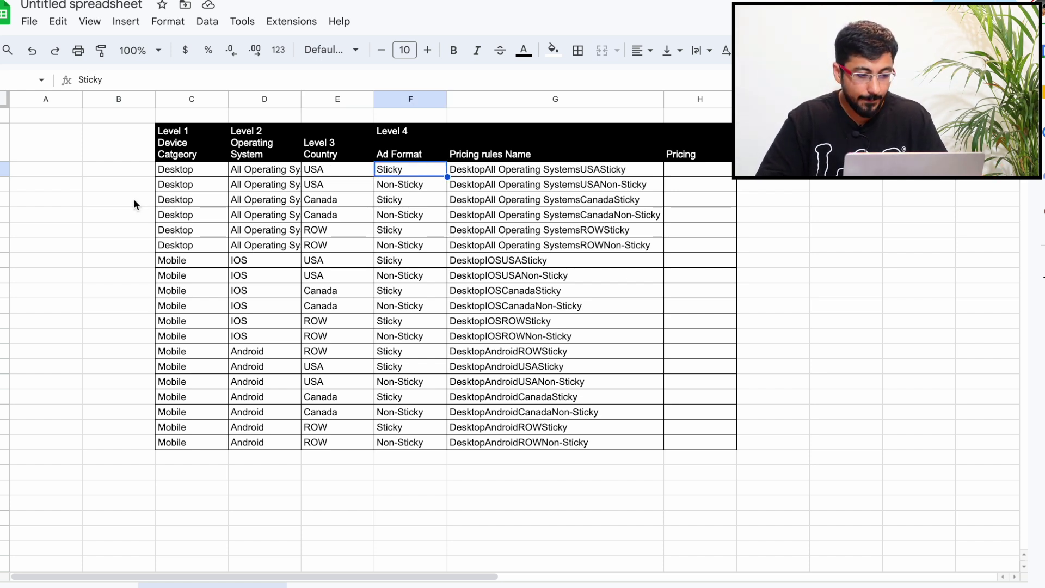
Step: Fill the six Desktop device category cells green and the first two USA country cells red
{"action": "left_click_drag", "start_coordinate": [177, 176], "coordinate": [170, 251]}
{"action": "left_click", "coordinate": [553, 51]}
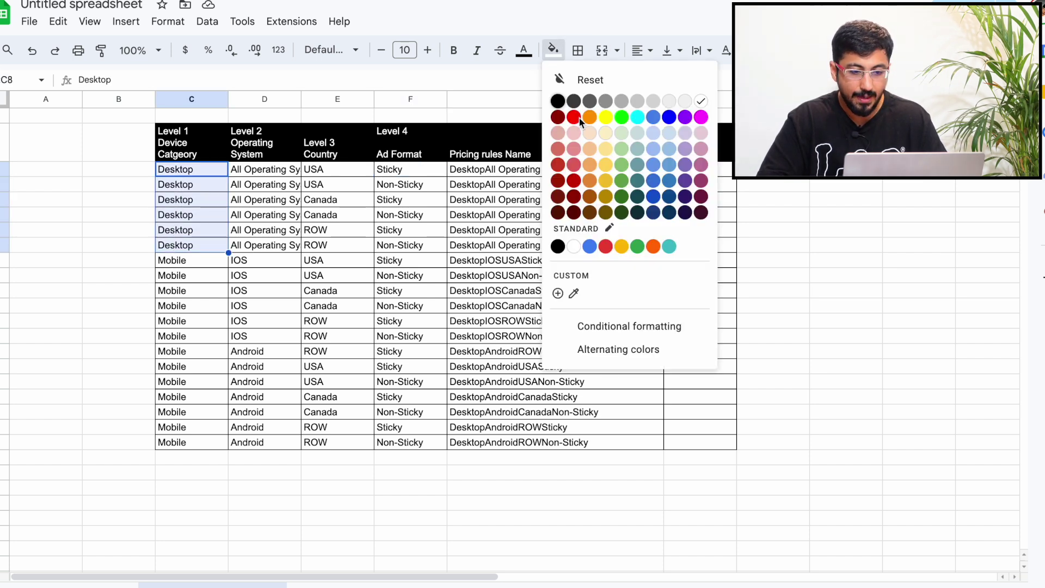
{"action": "left_click", "coordinate": [624, 121]}
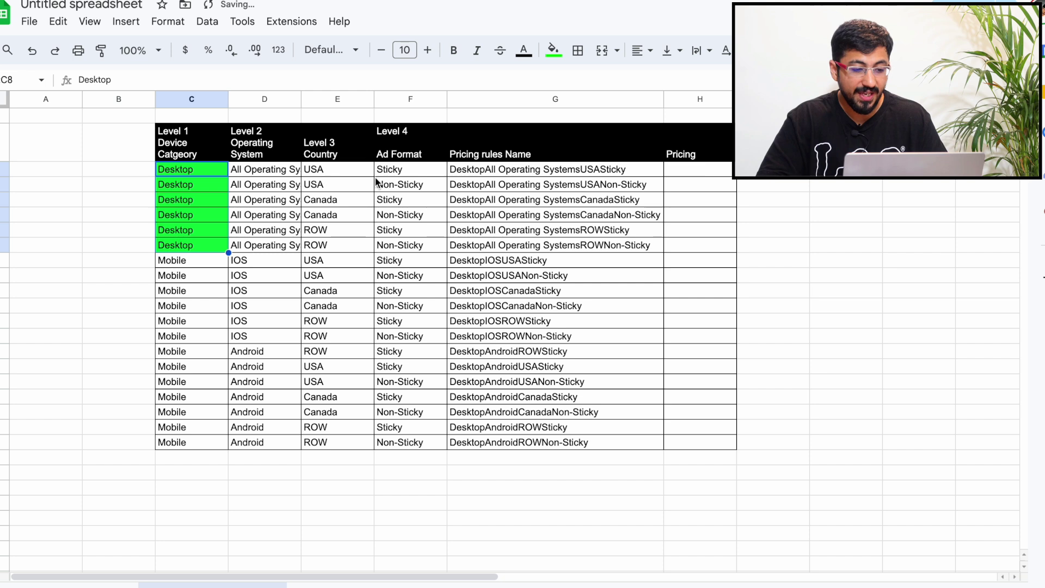
{"action": "left_click_drag", "start_coordinate": [330, 167], "coordinate": [333, 188]}
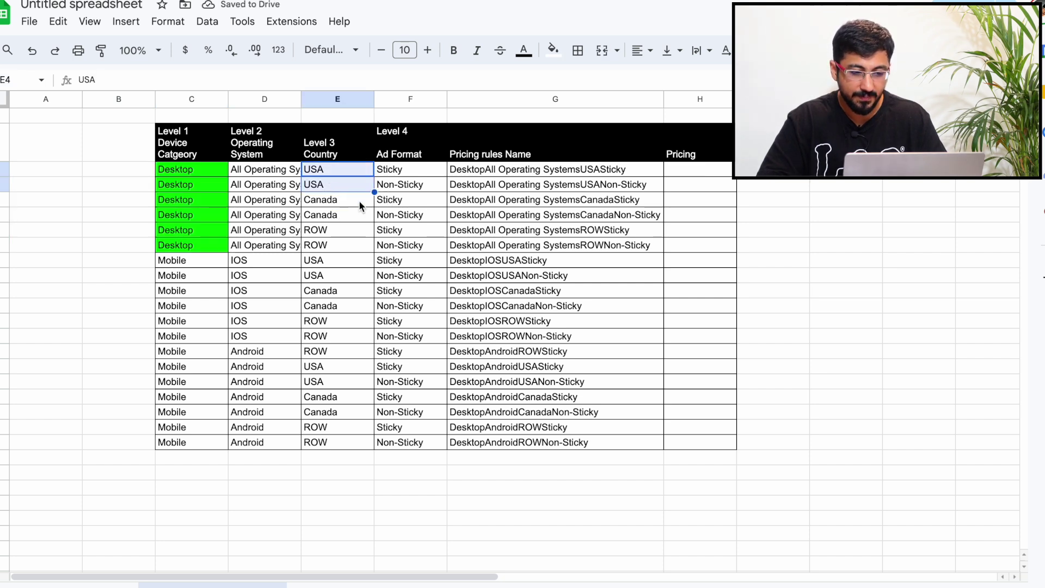
{"action": "left_click", "coordinate": [553, 50]}
{"action": "left_click", "coordinate": [574, 118]}
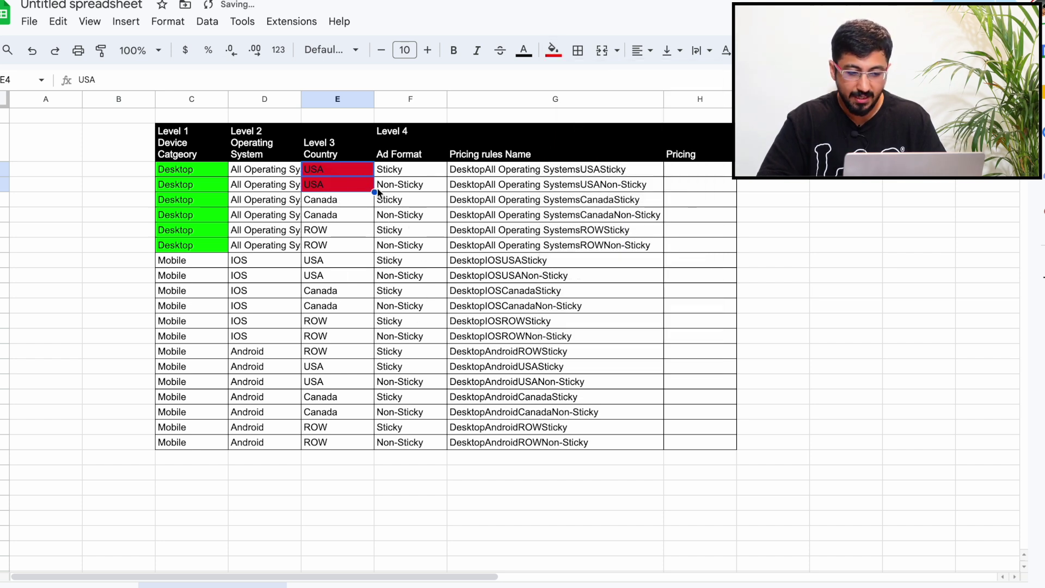
Step: Set the fill of the highlighted USA and Desktop cells back to white
{"action": "left_click", "coordinate": [558, 53]}
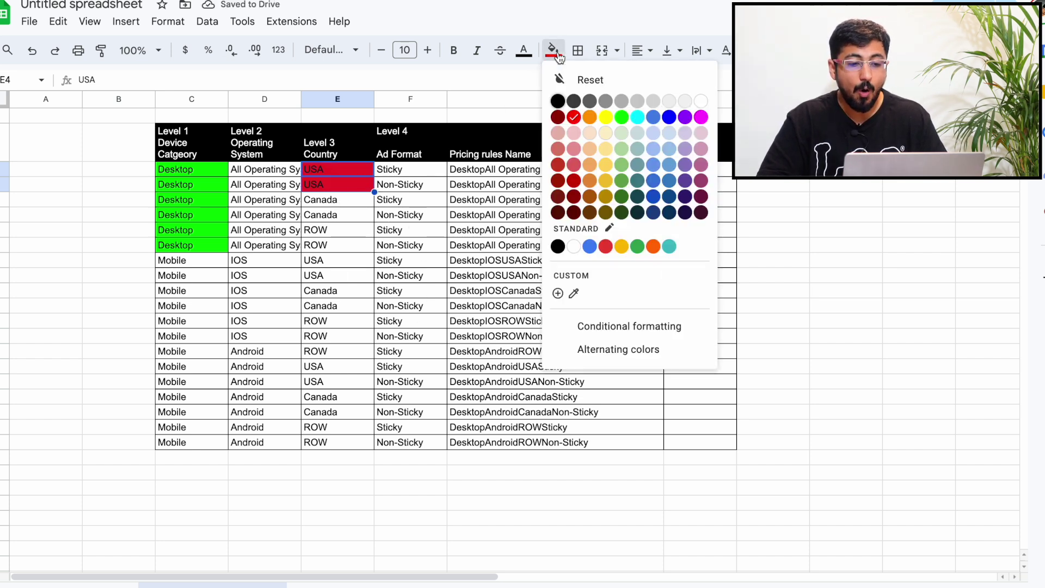
{"action": "left_click", "coordinate": [701, 101]}
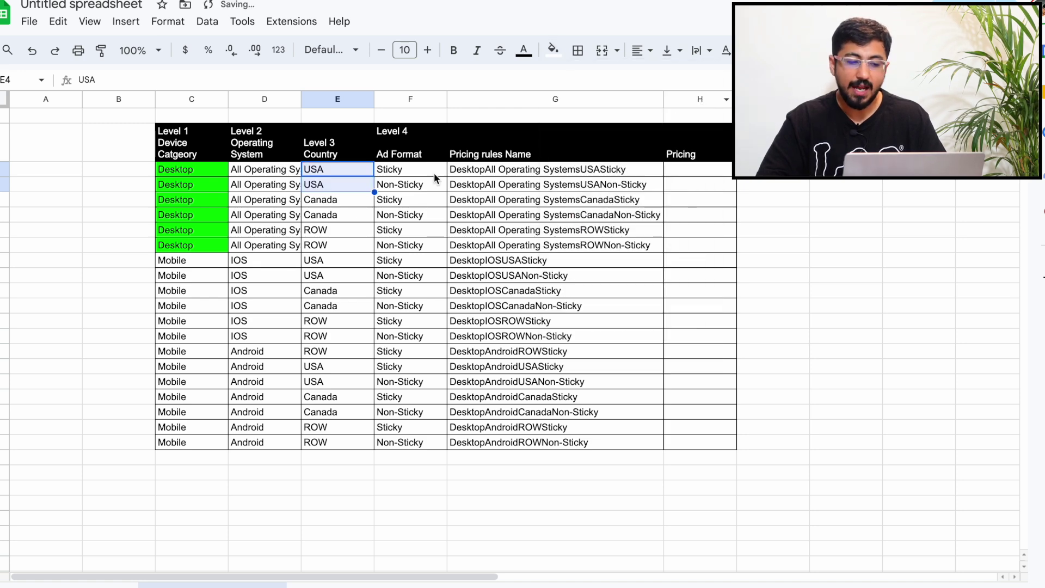
{"action": "left_click_drag", "start_coordinate": [219, 176], "coordinate": [227, 252]}
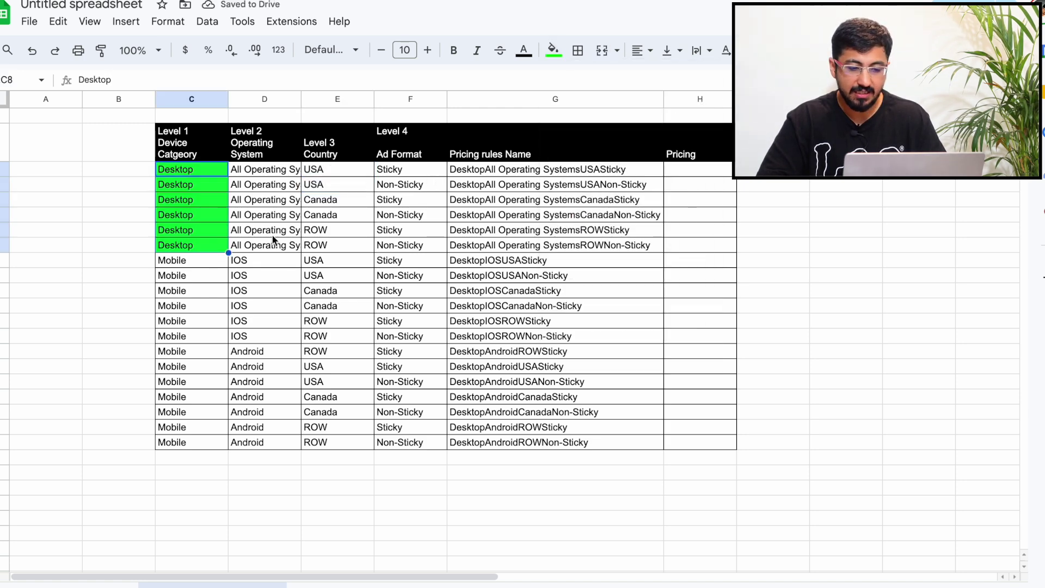
{"action": "left_click", "coordinate": [553, 50]}
{"action": "left_click", "coordinate": [700, 102]}
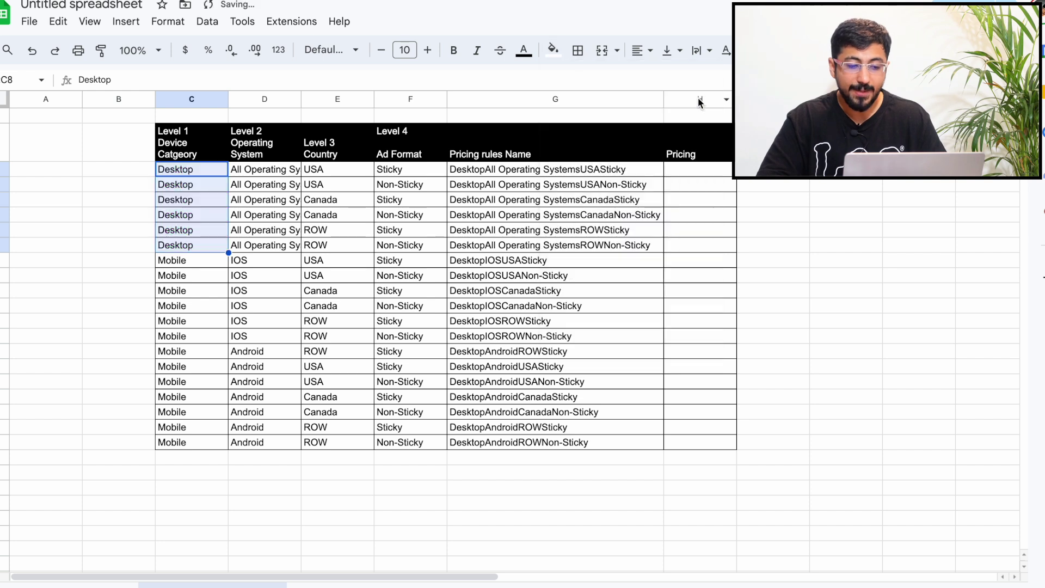
Step: Examine the Desktop rows' combinations of country (USA, Canada, ROW) and ad format (Sticky, Non-Sticky)
{"action": "left_click", "coordinate": [191, 169]}
{"action": "left_click_drag", "start_coordinate": [192, 167], "coordinate": [415, 168]}
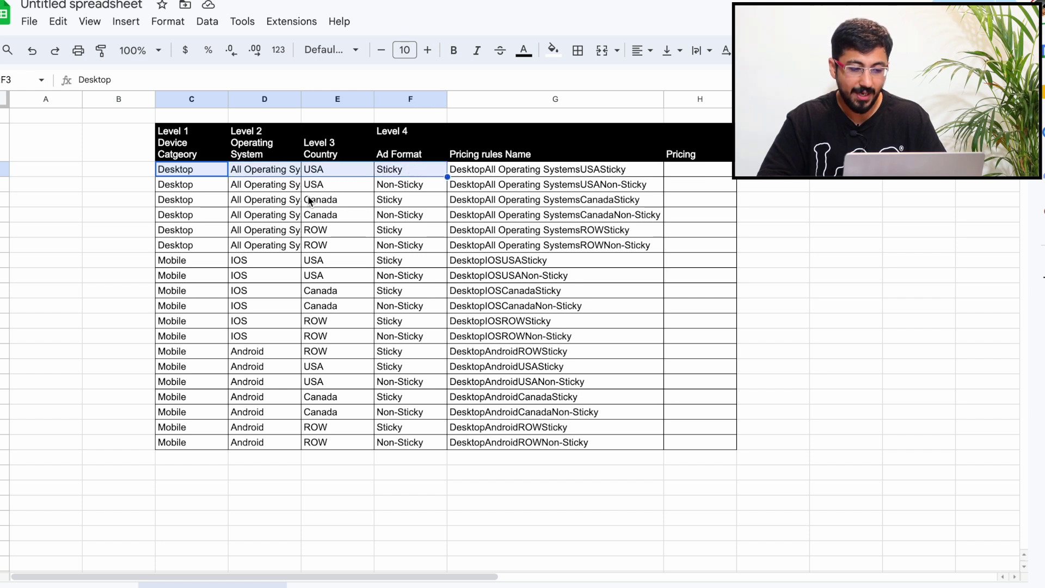
{"action": "left_click_drag", "start_coordinate": [194, 188], "coordinate": [409, 189]}
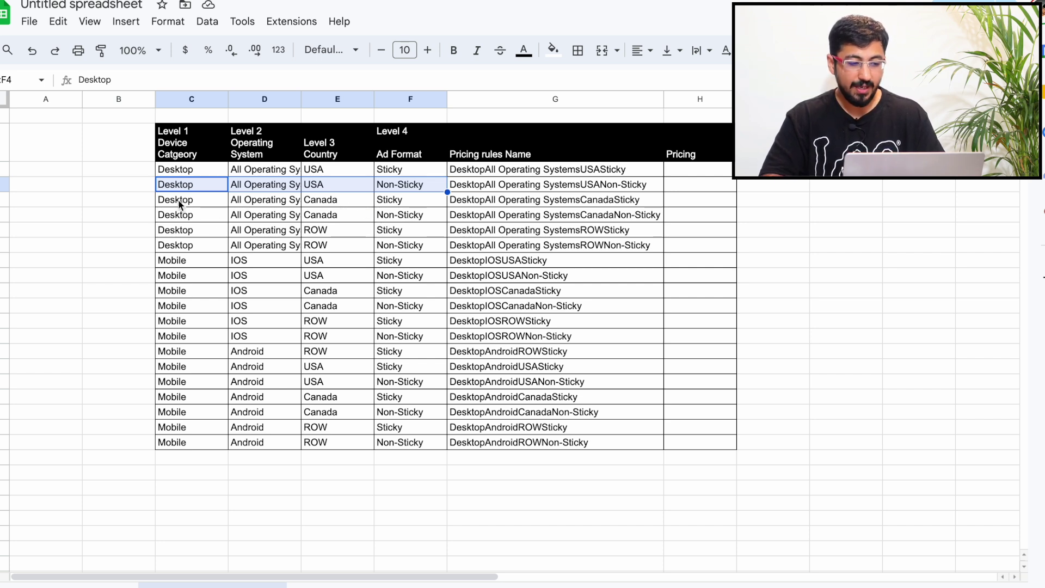
{"action": "left_click_drag", "start_coordinate": [175, 206], "coordinate": [424, 205]}
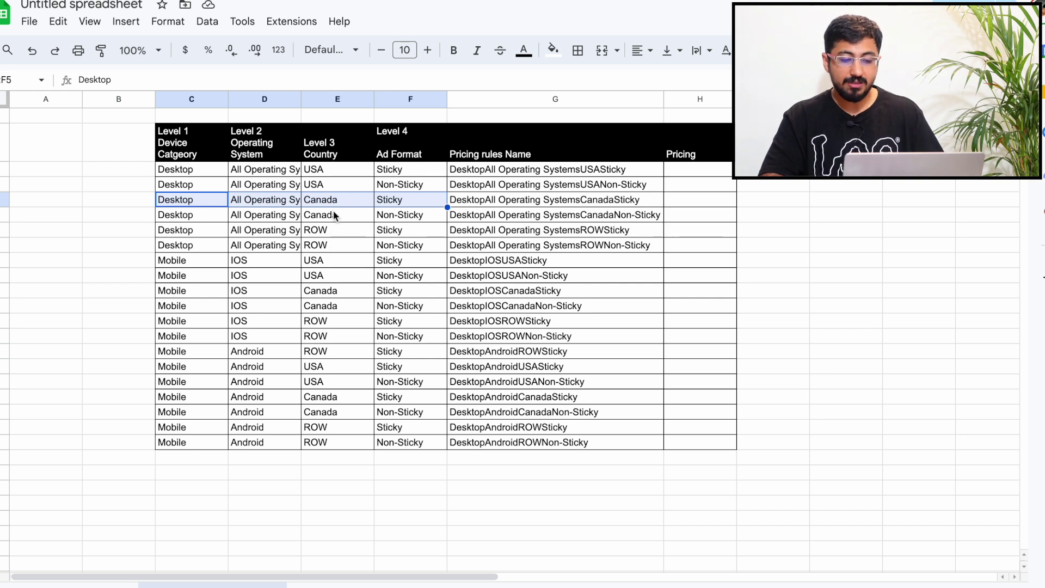
{"action": "left_click_drag", "start_coordinate": [327, 169], "coordinate": [328, 217]}
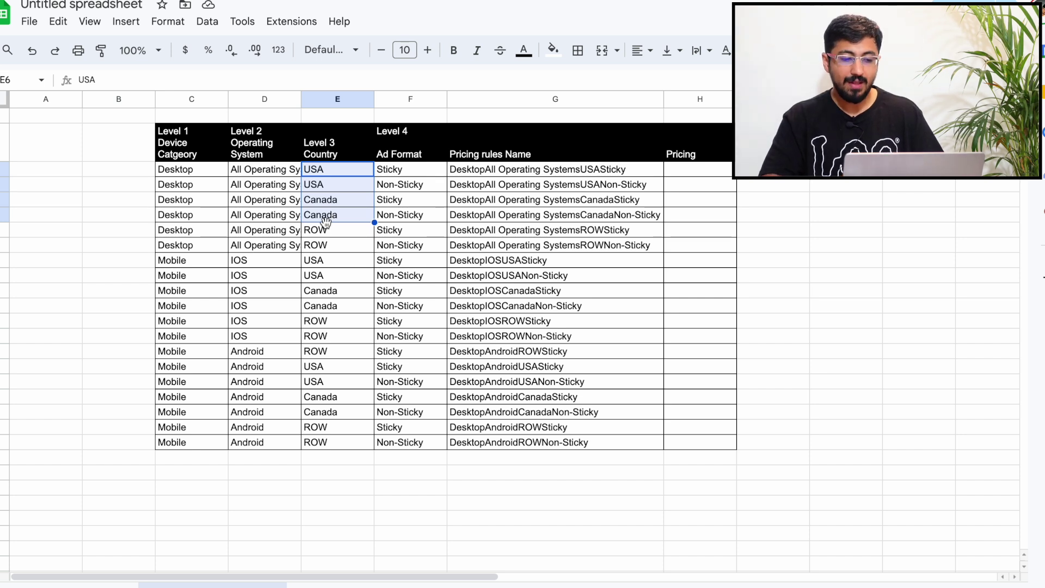
{"action": "left_click", "coordinate": [325, 218]}
{"action": "left_click_drag", "start_coordinate": [324, 217], "coordinate": [323, 174]}
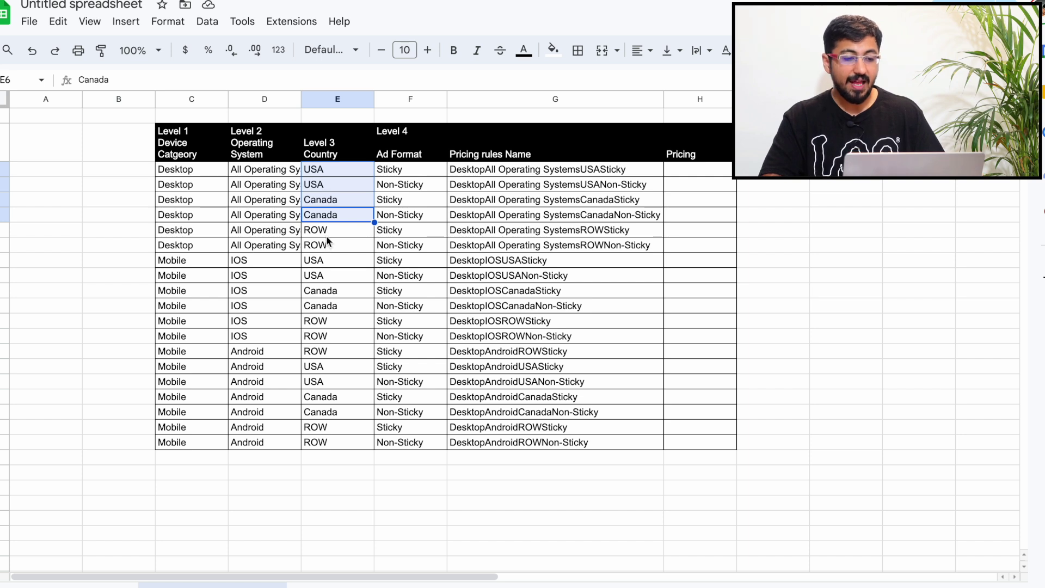
{"action": "left_click_drag", "start_coordinate": [326, 229], "coordinate": [328, 240]}
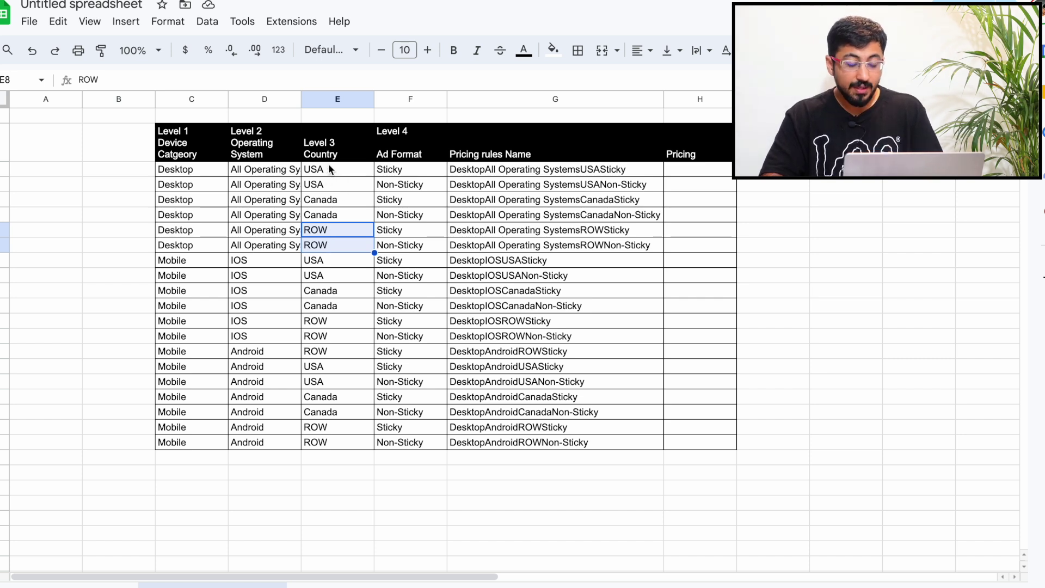
{"action": "left_click_drag", "start_coordinate": [329, 169], "coordinate": [323, 248]}
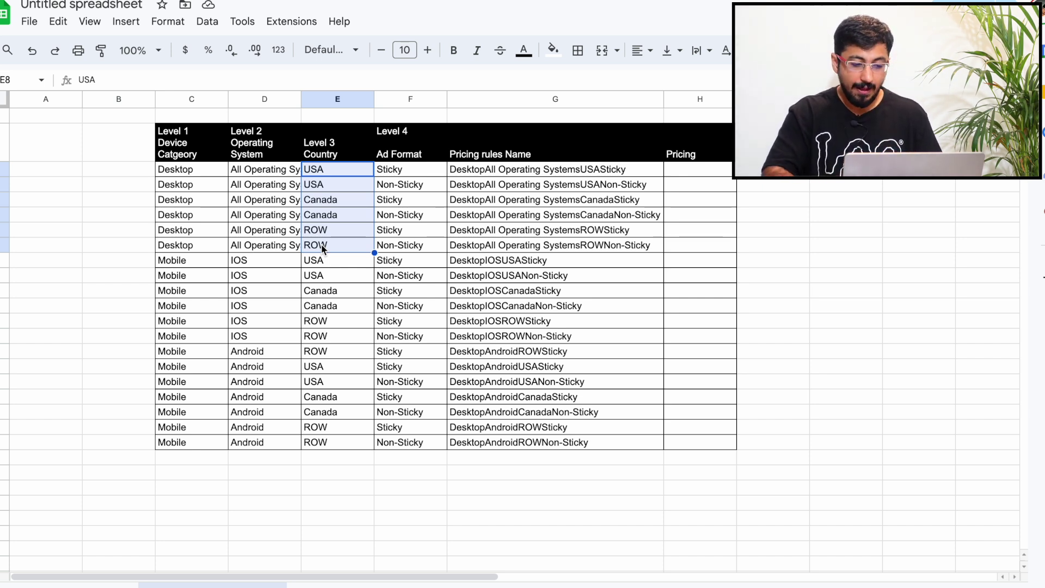
Step: Compare the IOS and Android operating system entries within the Mobile rows
{"action": "left_click", "coordinate": [175, 266]}
{"action": "left_click", "coordinate": [250, 260]}
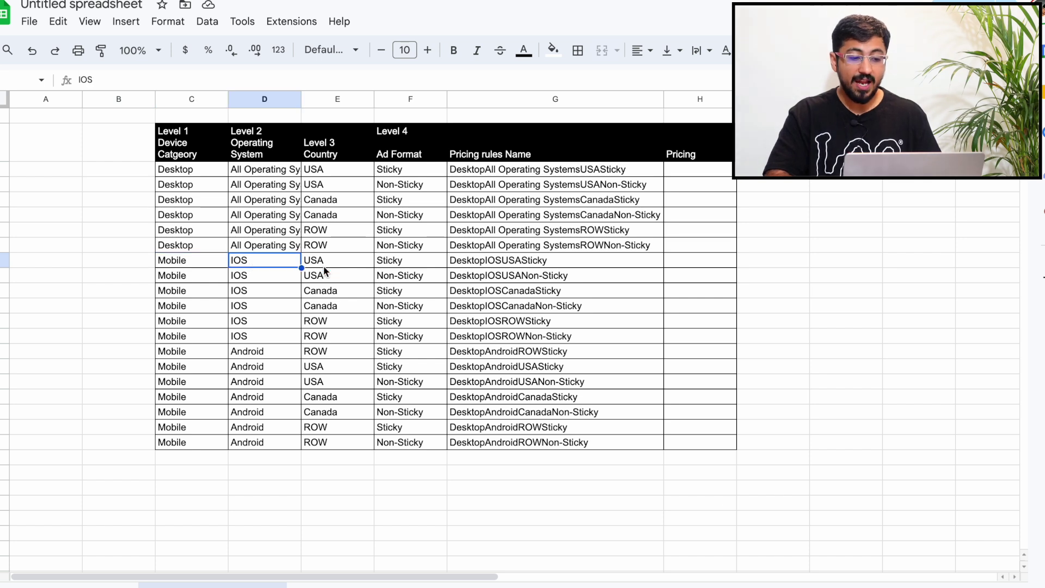
{"action": "left_click", "coordinate": [257, 357]}
{"action": "left_click", "coordinate": [251, 260]}
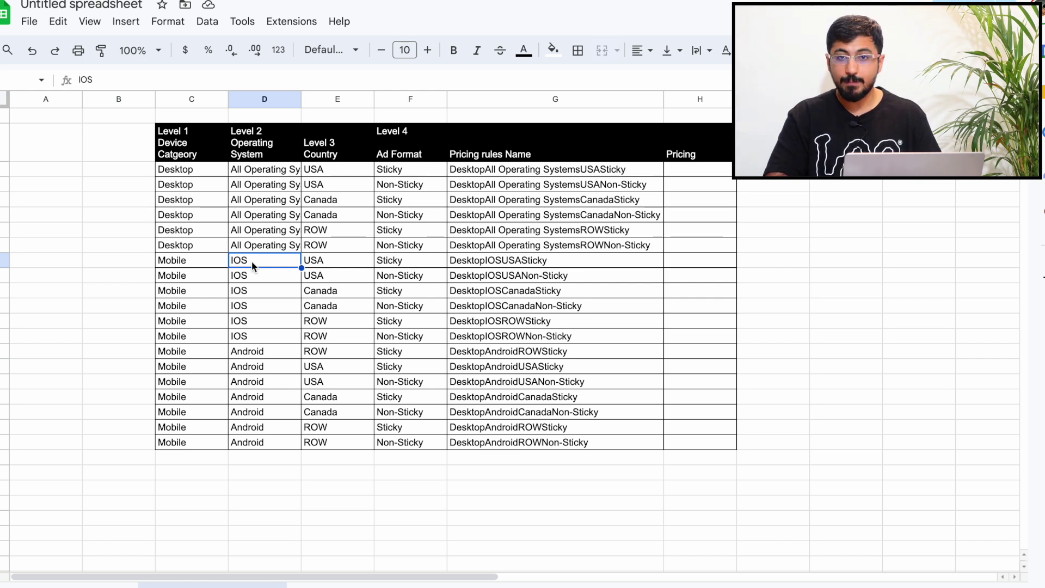
{"action": "left_click", "coordinate": [249, 352]}
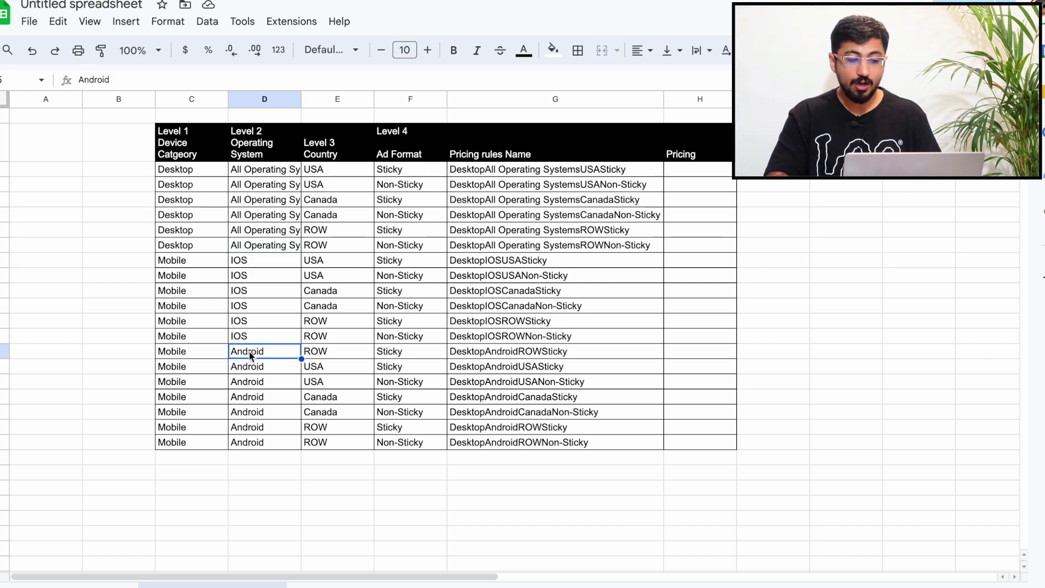
{"action": "left_click", "coordinate": [246, 263]}
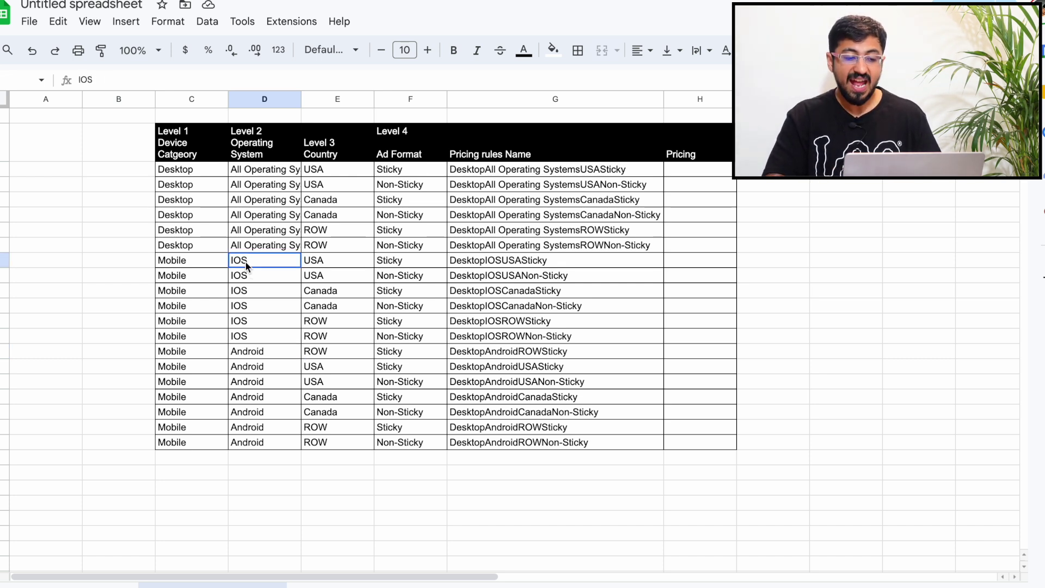
{"action": "left_click", "coordinate": [247, 355]}
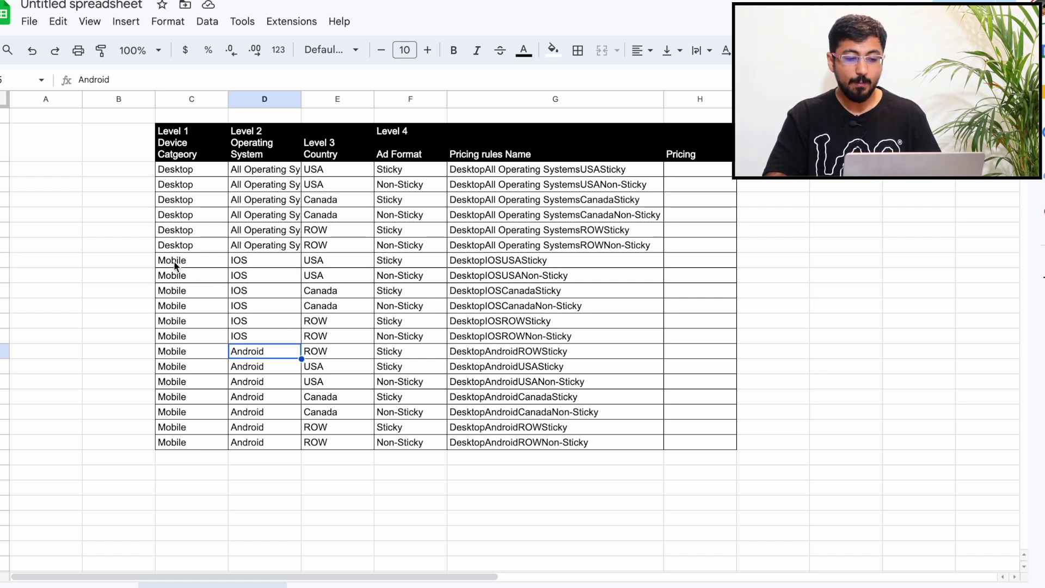
Step: Inspect the first Mobile row's pricing rule name formula and paste the first Desktop row's formula over it
{"action": "left_click_drag", "start_coordinate": [176, 266], "coordinate": [471, 266]}
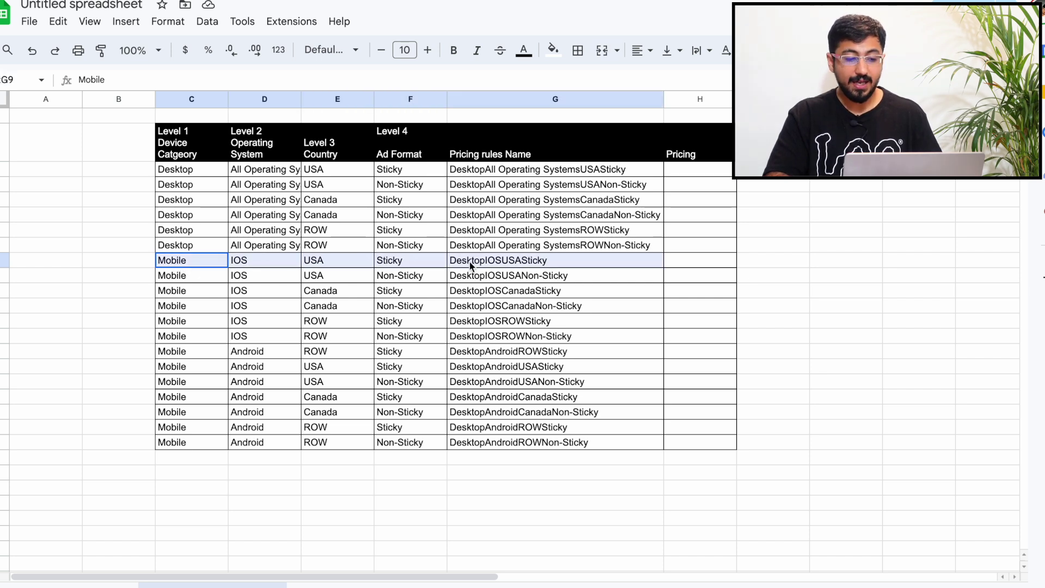
{"action": "double_click", "coordinate": [469, 261]}
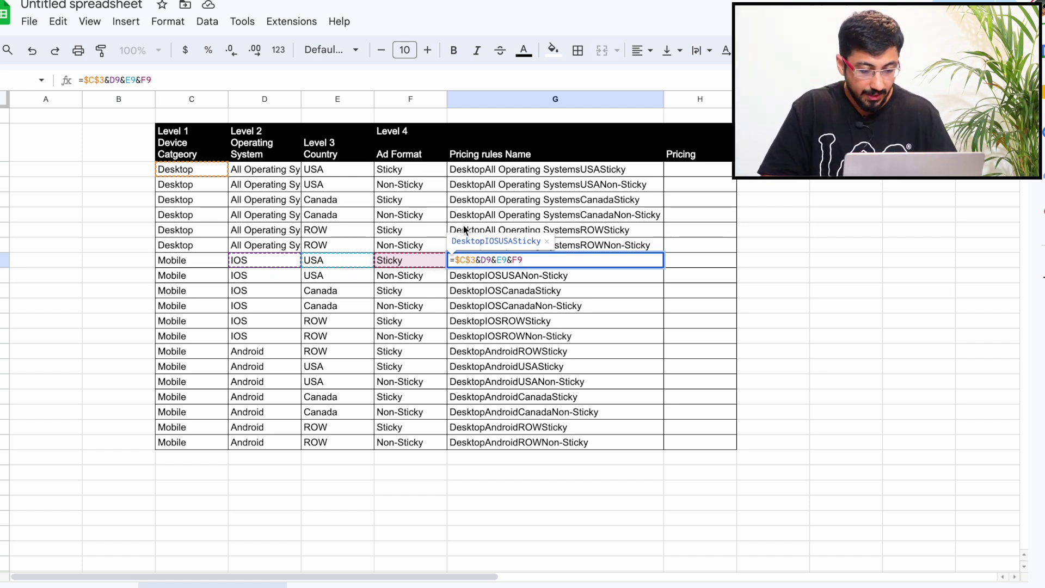
{"action": "left_click", "coordinate": [469, 170]}
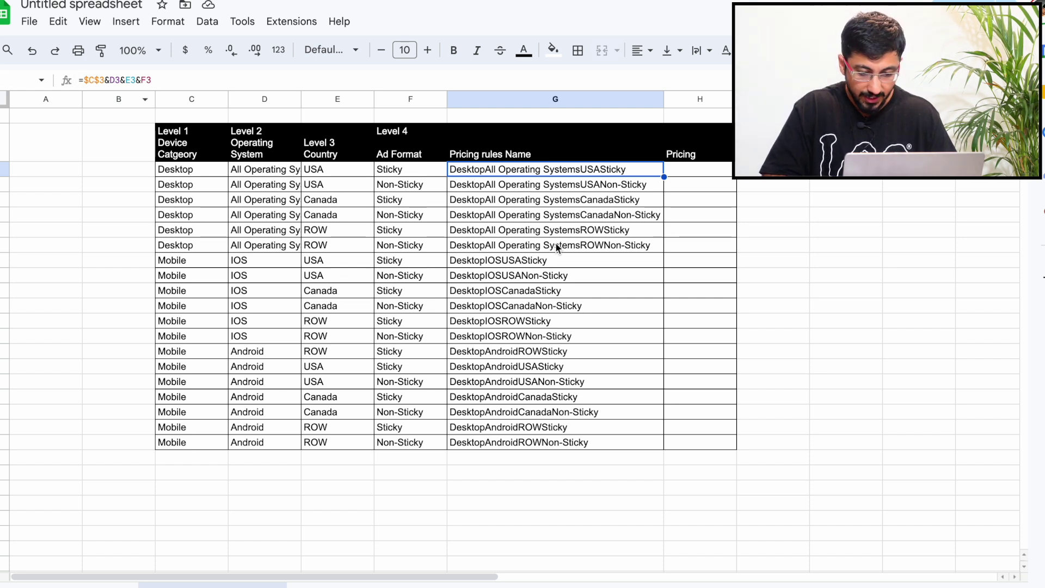
{"action": "key", "text": "ctrl+c"}
{"action": "left_click", "coordinate": [481, 261]}
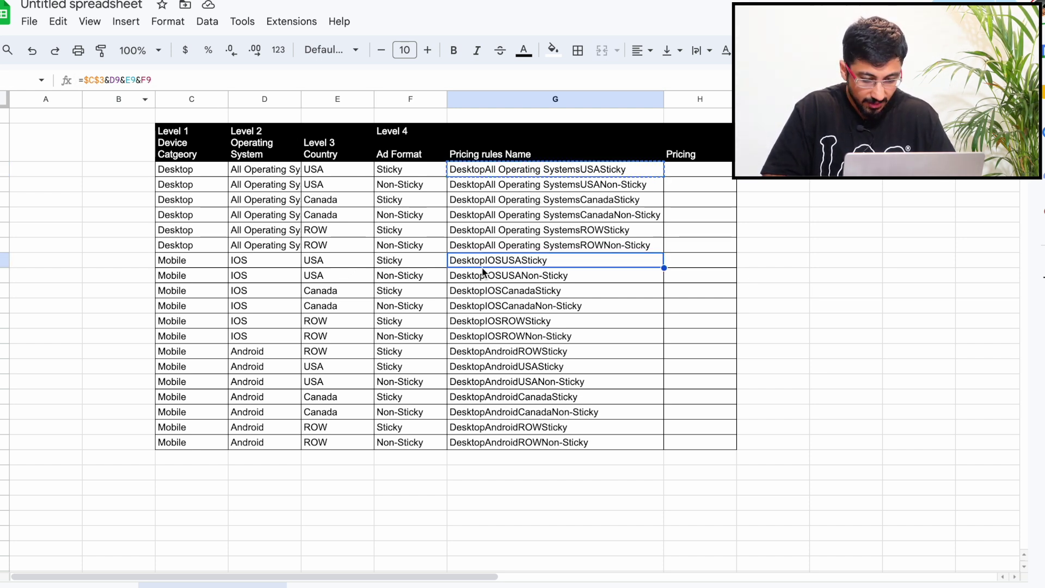
{"action": "key", "text": "ctrl+v"}
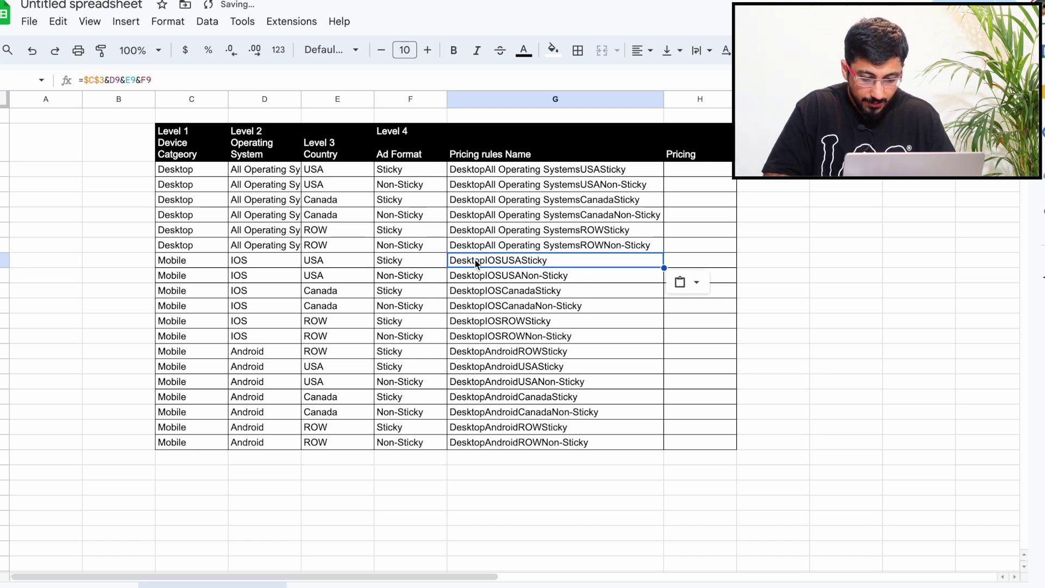
Step: Replace the first Mobile row's pricing rule name formula with =C9&D9&E9&F9 and fill it down through the last Mobile row
{"action": "type", "text": "="}
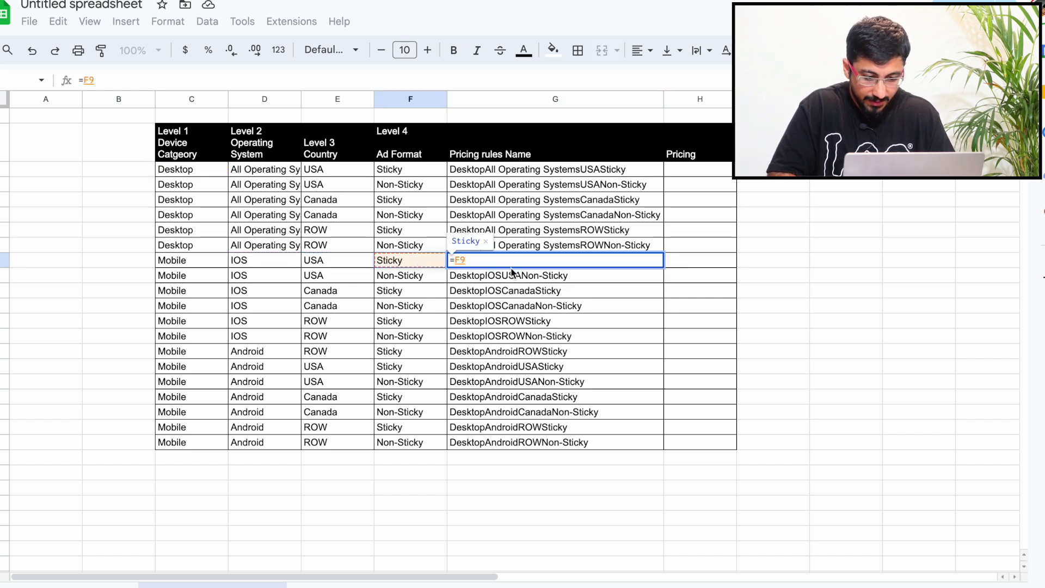
{"action": "left_click", "coordinate": [180, 262]}
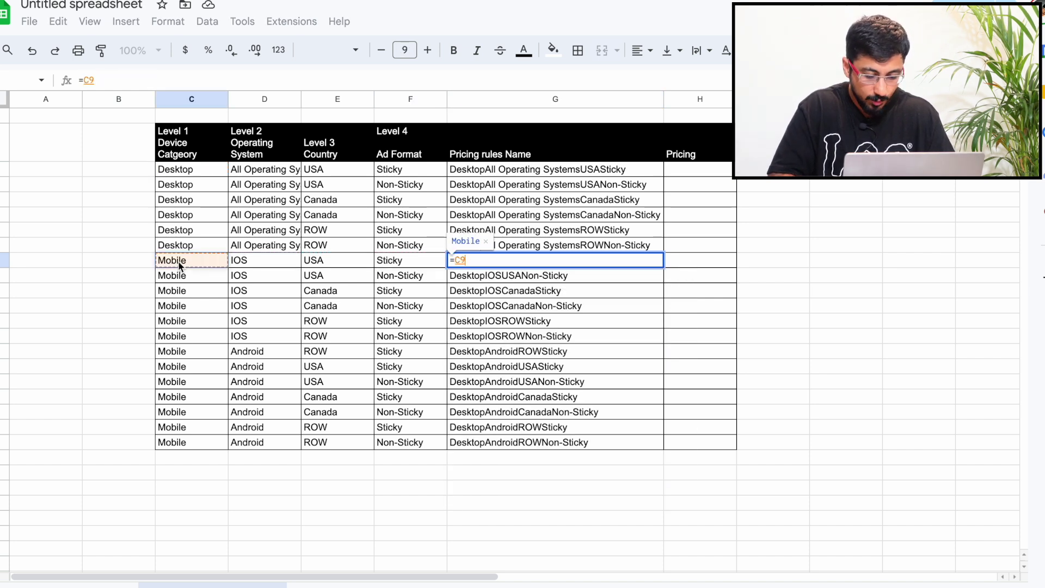
{"action": "type", "text": "&"}
{"action": "left_click", "coordinate": [244, 263]}
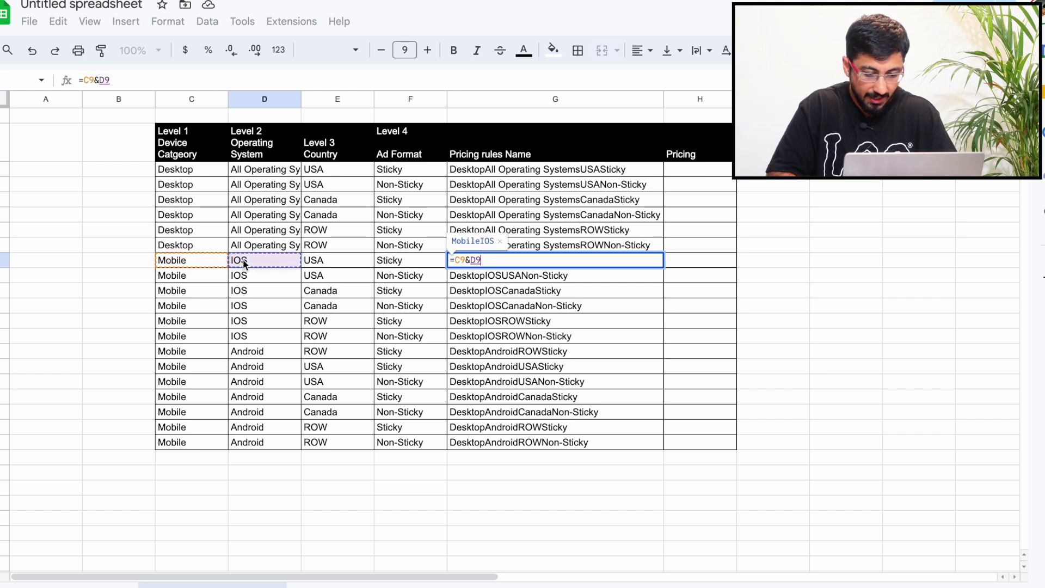
{"action": "type", "text": "&"}
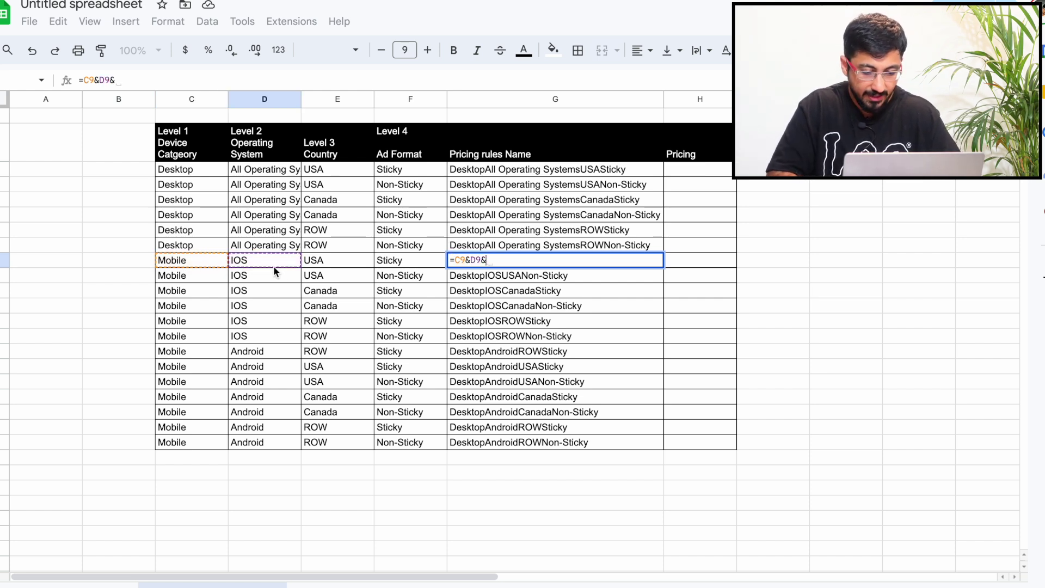
{"action": "left_click", "coordinate": [314, 269]}
{"action": "type", "text": "&"}
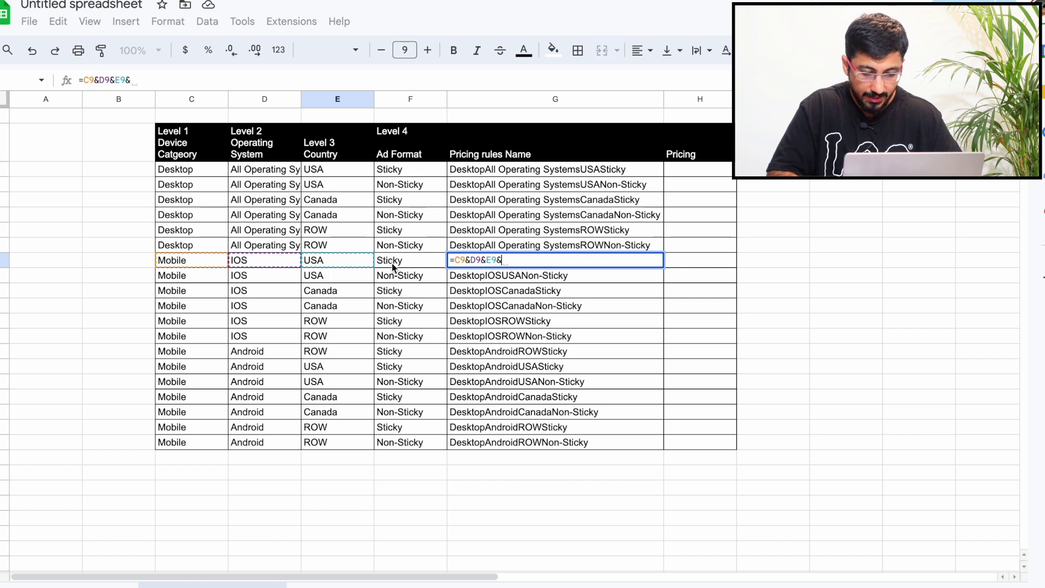
{"action": "left_click", "coordinate": [411, 266]}
{"action": "key", "text": "Return"}
{"action": "left_click", "coordinate": [474, 260]}
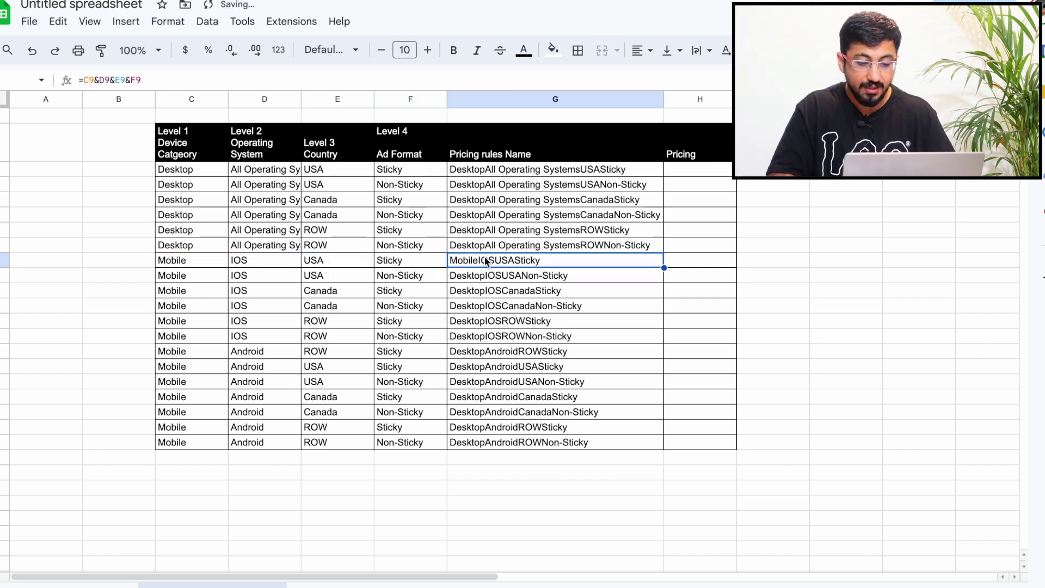
{"action": "left_click_drag", "start_coordinate": [664, 267], "coordinate": [632, 442]}
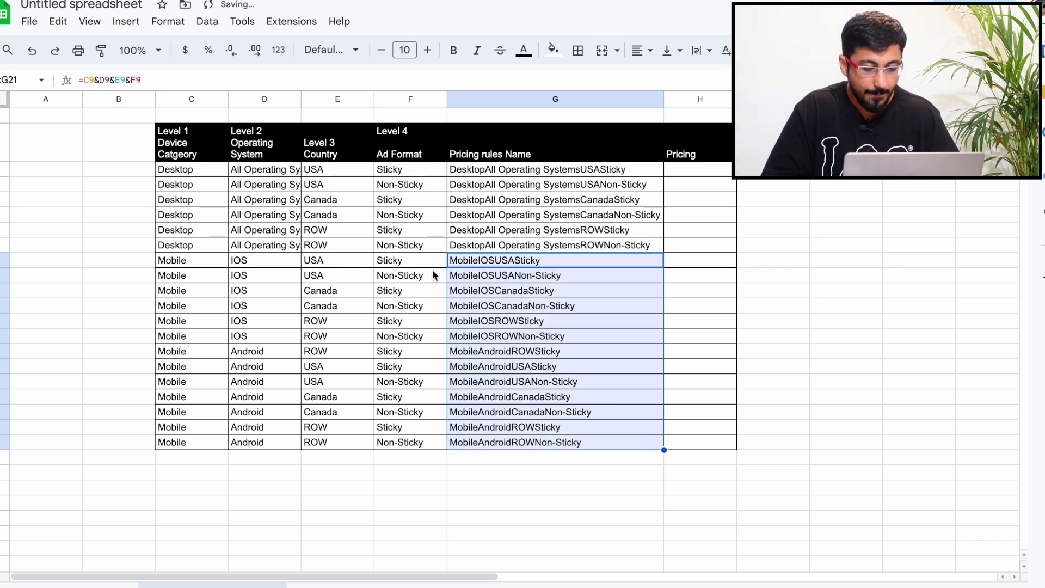
Step: Review the first Mobile row's levels and rule name, along with the Pricing column cells for all rules
{"action": "left_click_drag", "start_coordinate": [185, 263], "coordinate": [403, 270]}
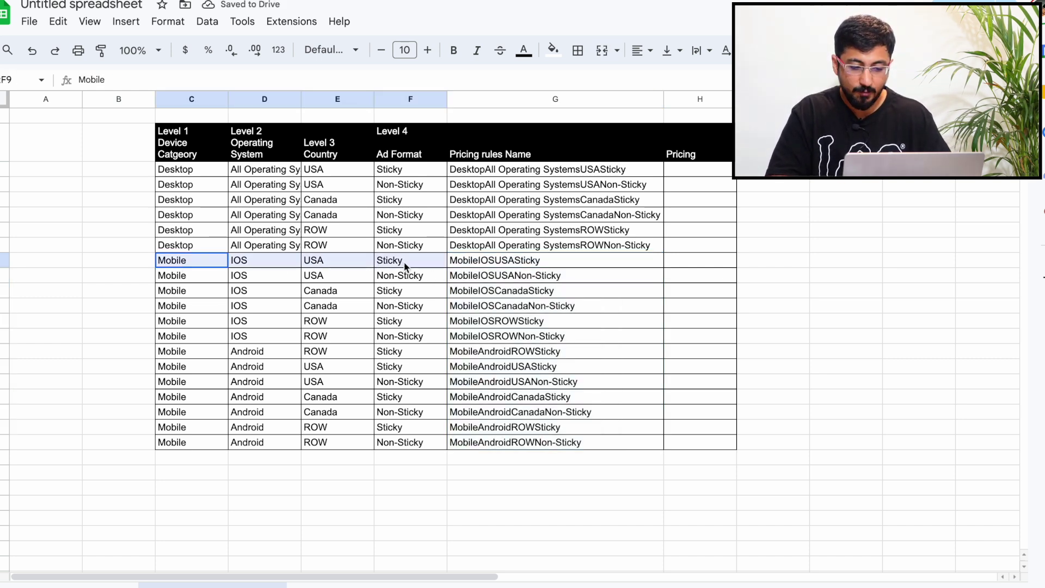
{"action": "left_click_drag", "start_coordinate": [178, 266], "coordinate": [460, 266]}
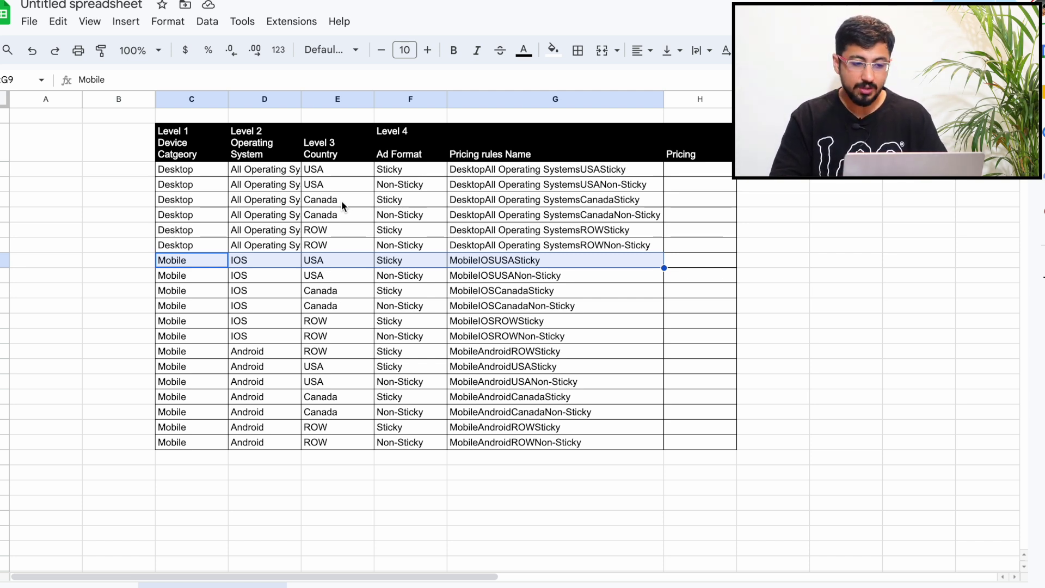
{"action": "left_click_drag", "start_coordinate": [690, 171], "coordinate": [690, 440]}
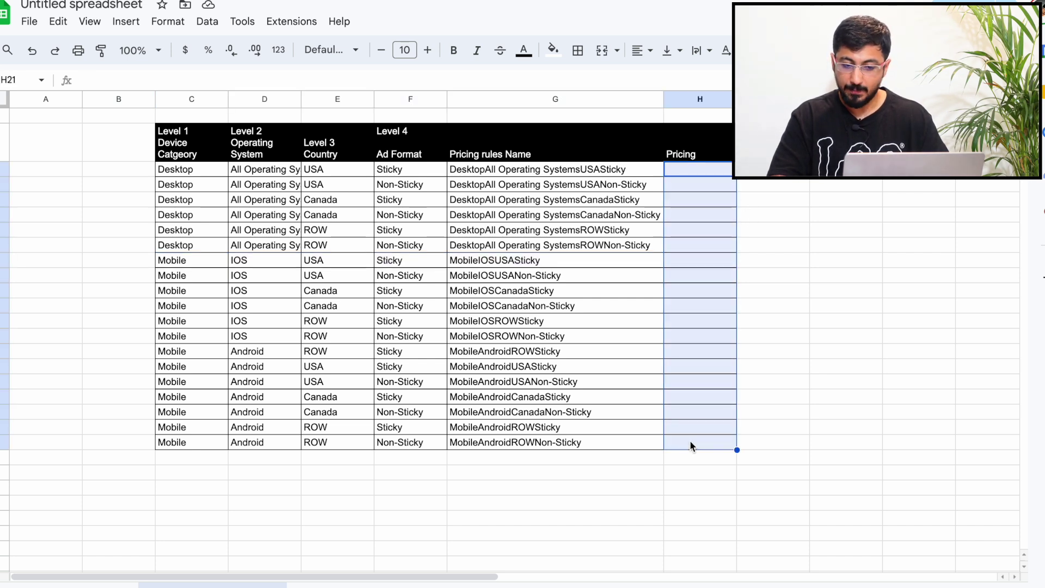
{"action": "left_click", "coordinate": [697, 172]}
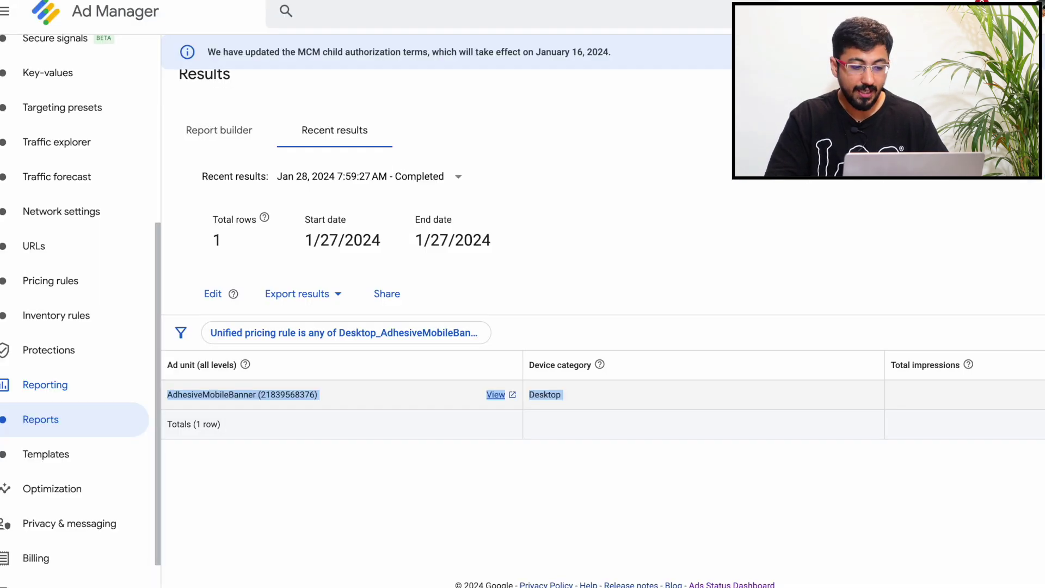
Step: Switch to Ad Manager, open the report for editing, and remove its unified pricing rule filter
{"action": "left_click", "coordinate": [213, 294]}
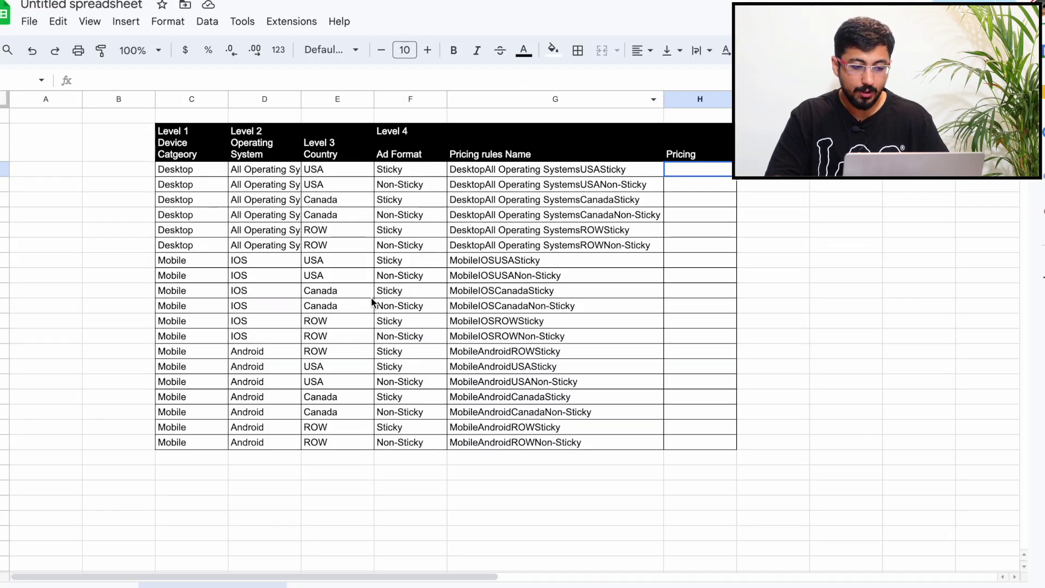
{"action": "left_click", "coordinate": [205, 175]}
{"action": "double_click", "coordinate": [205, 175]}
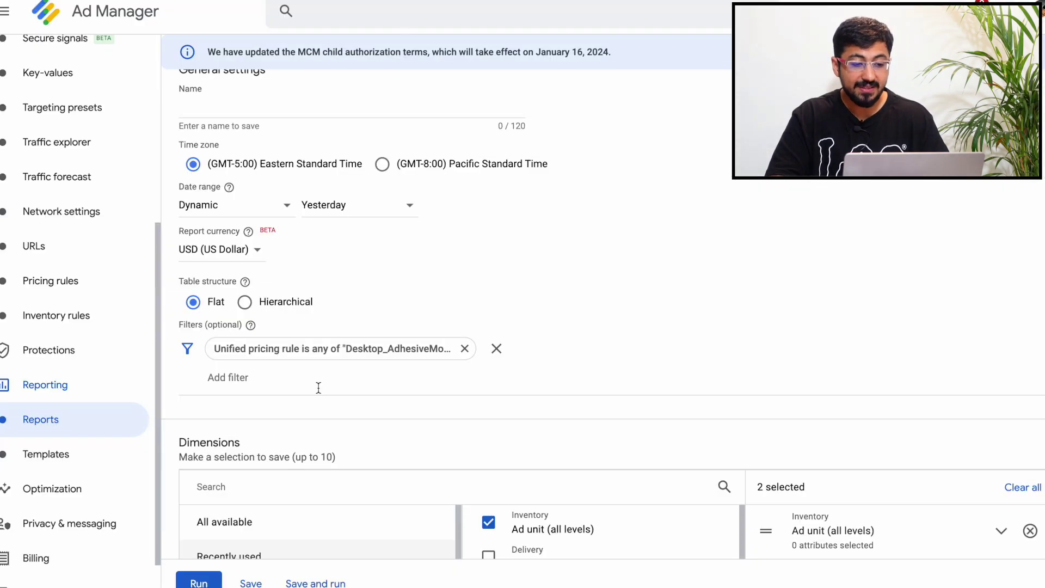
{"action": "scroll", "coordinate": [319, 387], "scroll_direction": "down", "scroll_amount": 5}
{"action": "scroll", "coordinate": [319, 388], "scroll_direction": "up", "scroll_amount": 2}
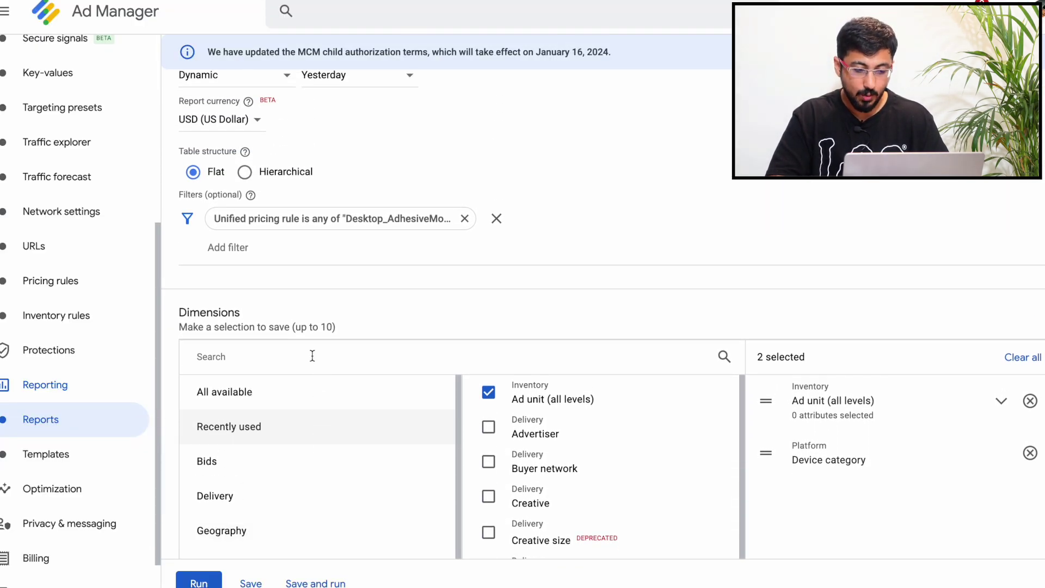
{"action": "left_click", "coordinate": [465, 219]}
Step: Add a report filter where Device category is any of Desktop
{"action": "left_click", "coordinate": [302, 221]}
{"action": "type", "text": "dev"}
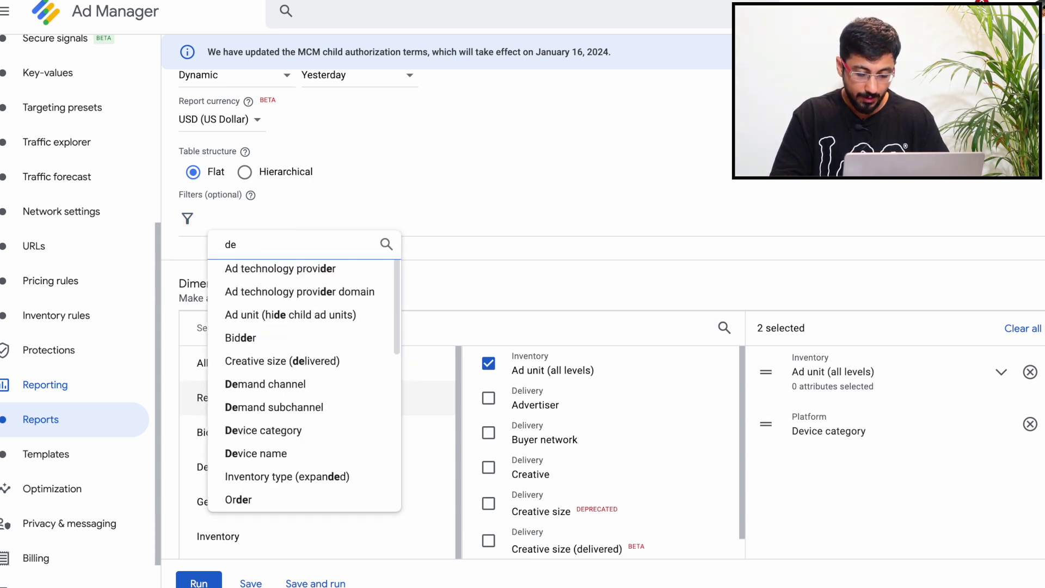
{"action": "left_click", "coordinate": [284, 272]}
{"action": "left_click", "coordinate": [275, 329]}
{"action": "type", "text": "de"}
{"action": "left_click", "coordinate": [272, 364]}
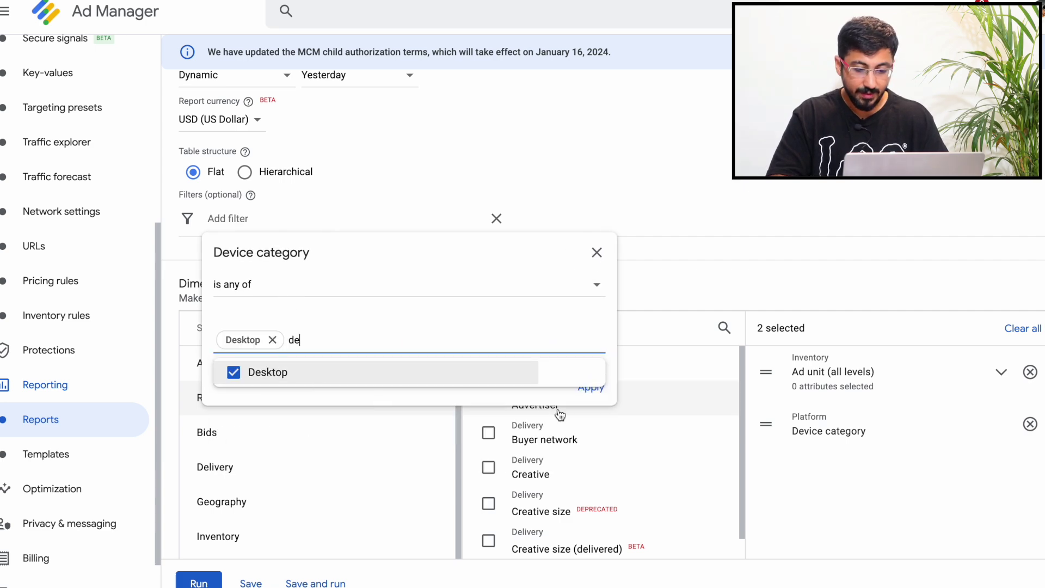
{"action": "left_click", "coordinate": [598, 392]}
Step: Remove the selected report dimensions and choose Device category as the only dimension
{"action": "scroll", "coordinate": [618, 264], "scroll_direction": "down", "scroll_amount": 4}
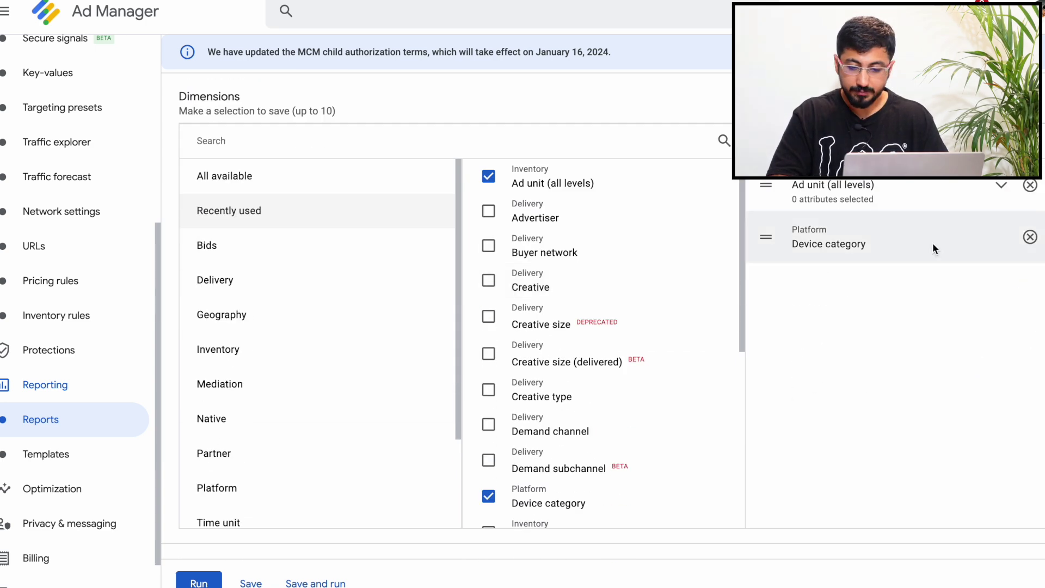
{"action": "left_click", "coordinate": [1031, 238]}
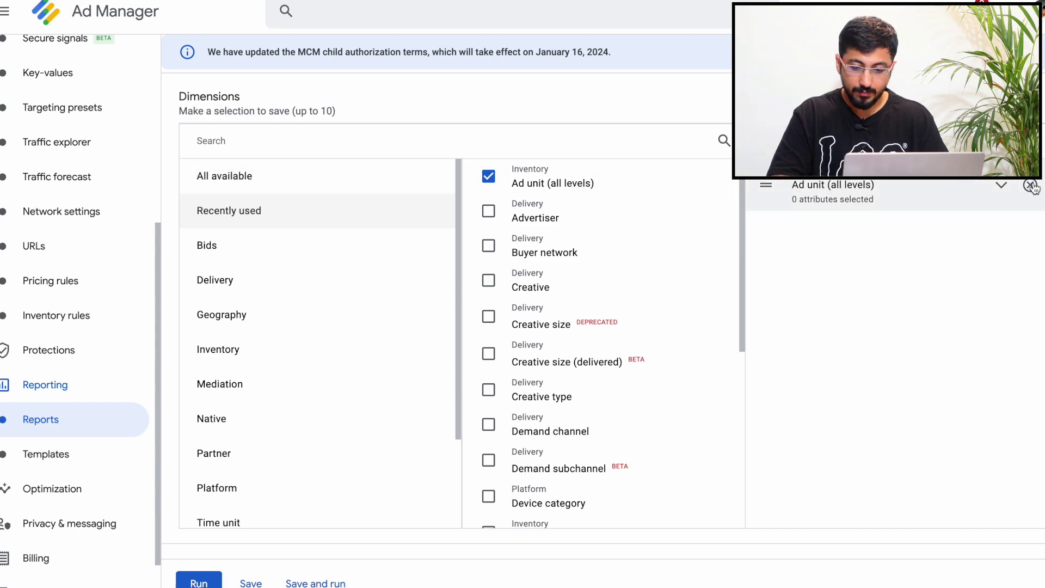
{"action": "left_click", "coordinate": [1031, 184]}
{"action": "scroll", "coordinate": [483, 274], "scroll_direction": "down", "scroll_amount": 6}
{"action": "left_click", "coordinate": [489, 161]}
Step: Clear the previously selected metrics, select the entire Bids metric group, and run the report
{"action": "scroll", "coordinate": [386, 355], "scroll_direction": "down", "scroll_amount": 8}
{"action": "scroll", "coordinate": [385, 351], "scroll_direction": "down", "scroll_amount": 1}
{"action": "left_click", "coordinate": [188, 304]}
{"action": "left_click", "coordinate": [375, 196]}
{"action": "scroll", "coordinate": [359, 391], "scroll_direction": "down", "scroll_amount": 20}
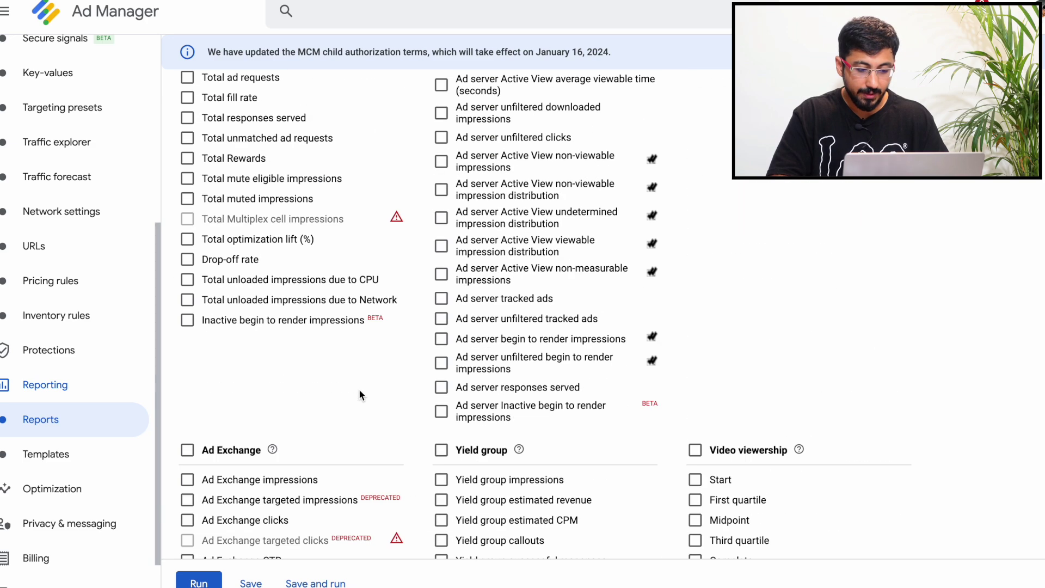
{"action": "scroll", "coordinate": [359, 394], "scroll_direction": "down", "scroll_amount": 20}
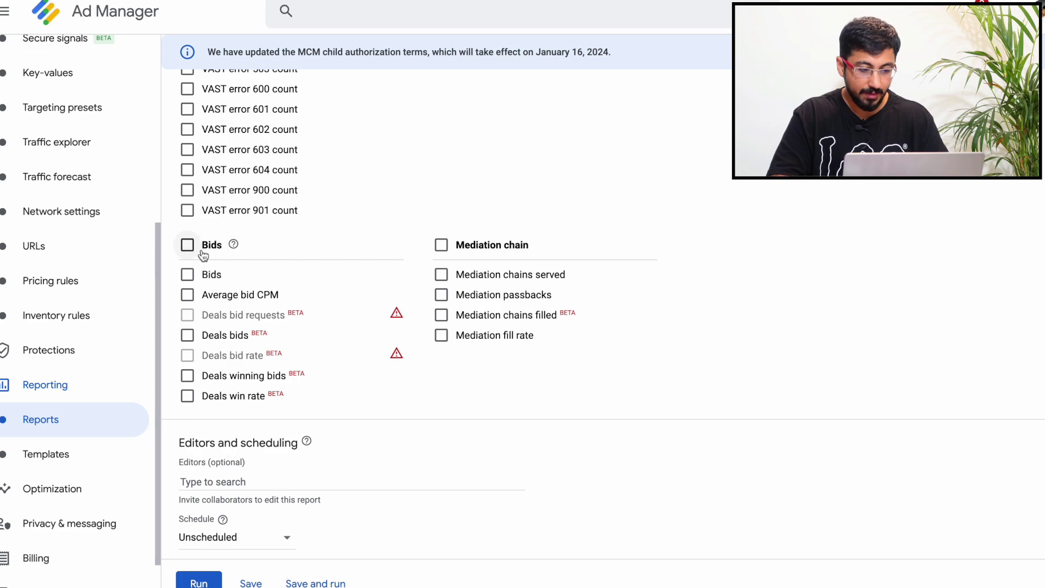
{"action": "left_click", "coordinate": [187, 245]}
{"action": "scroll", "coordinate": [309, 251], "scroll_direction": "up", "scroll_amount": 20}
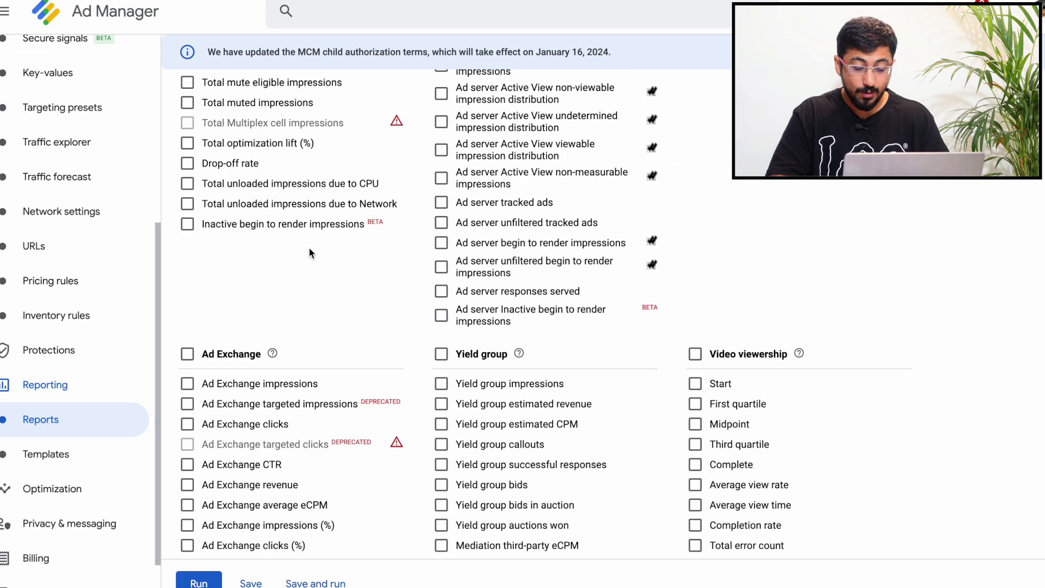
{"action": "scroll", "coordinate": [310, 252], "scroll_direction": "down", "scroll_amount": 20}
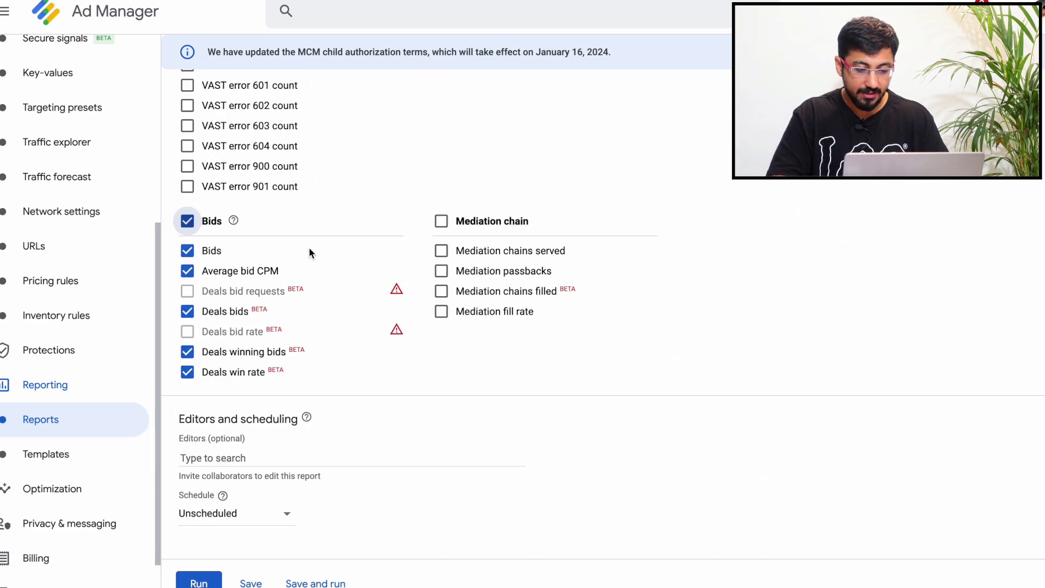
{"action": "left_click", "coordinate": [203, 583]}
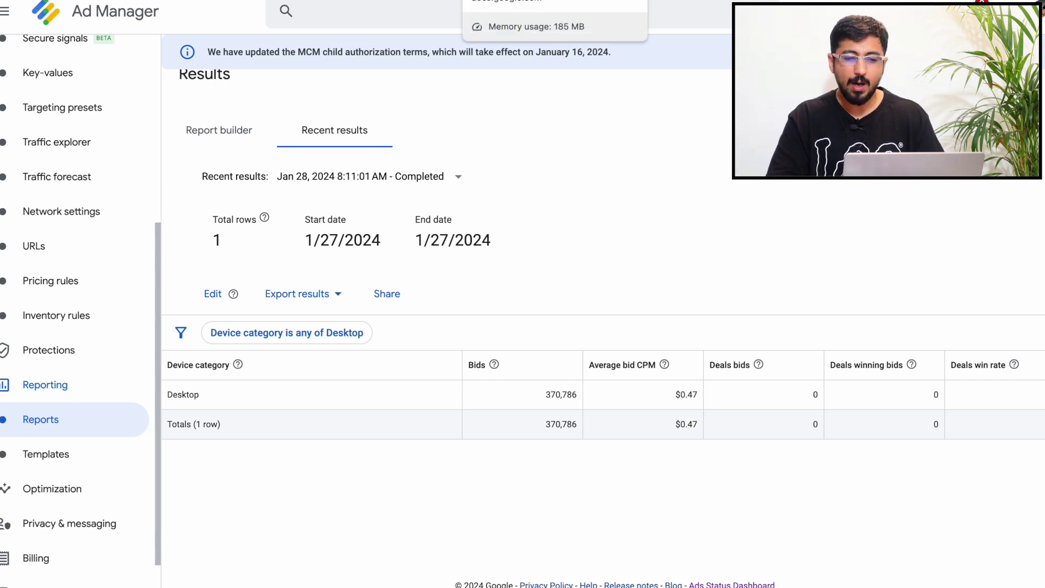
Step: Compare the Desktop bid report with the device category entry of the first Desktop row in the spreadsheet
{"action": "left_click", "coordinate": [496, 1]}
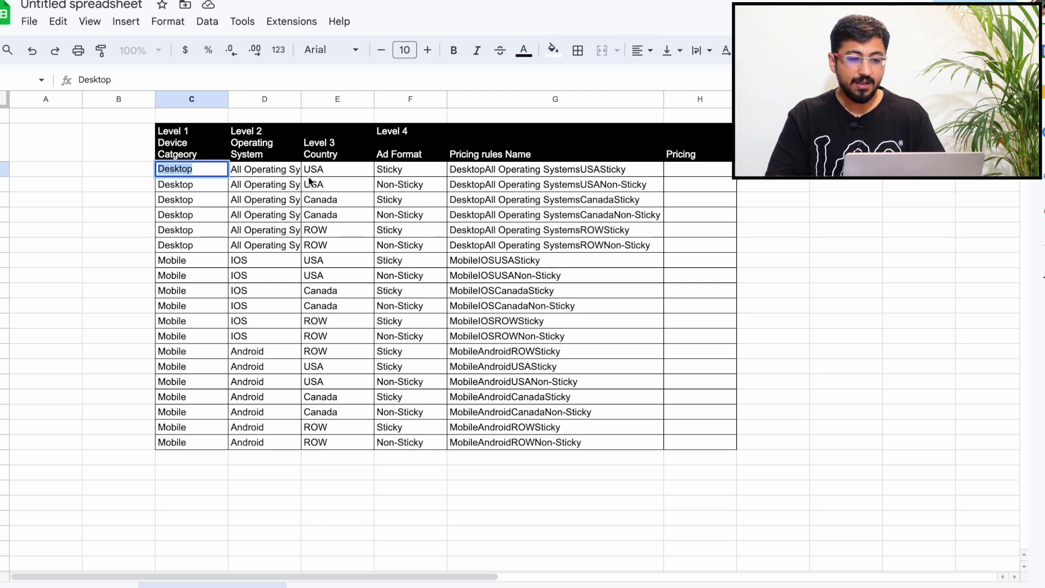
{"action": "left_click", "coordinate": [483, 1]}
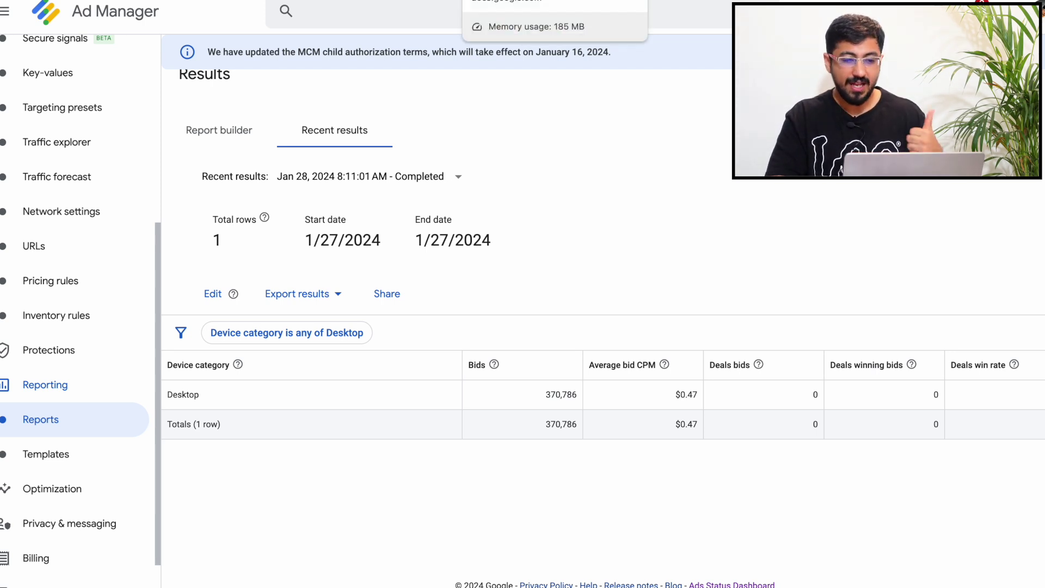
{"action": "left_click", "coordinate": [523, 1]}
{"action": "double_click", "coordinate": [195, 170]}
{"action": "double_click", "coordinate": [195, 170]}
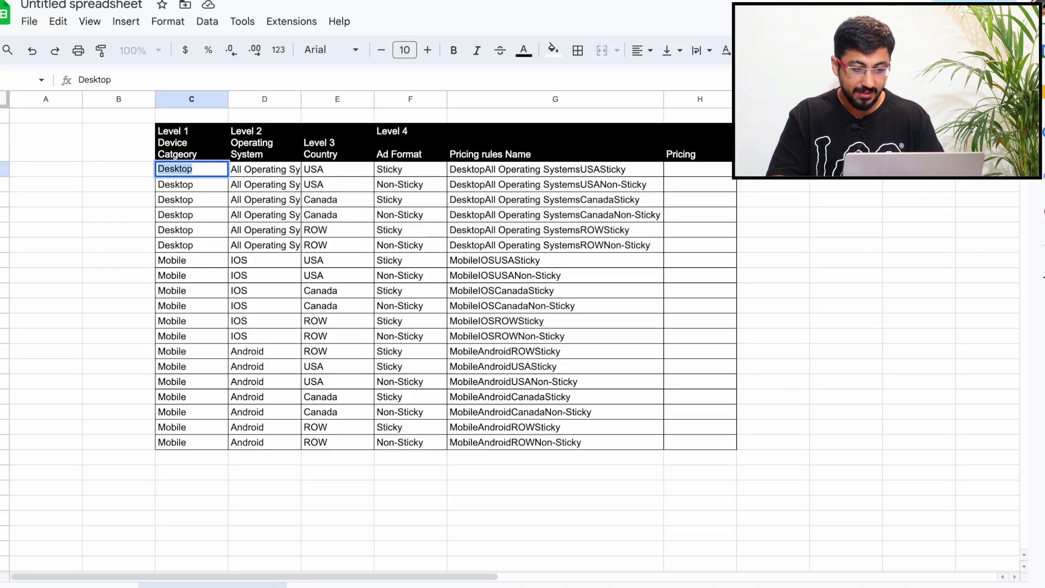
{"action": "key", "text": "ctrl+shift+Tab"}
Step: Reopen the report for editing, check the first Desktop row's operating system in the spreadsheet, and add the Country dimension
{"action": "left_click", "coordinate": [212, 294]}
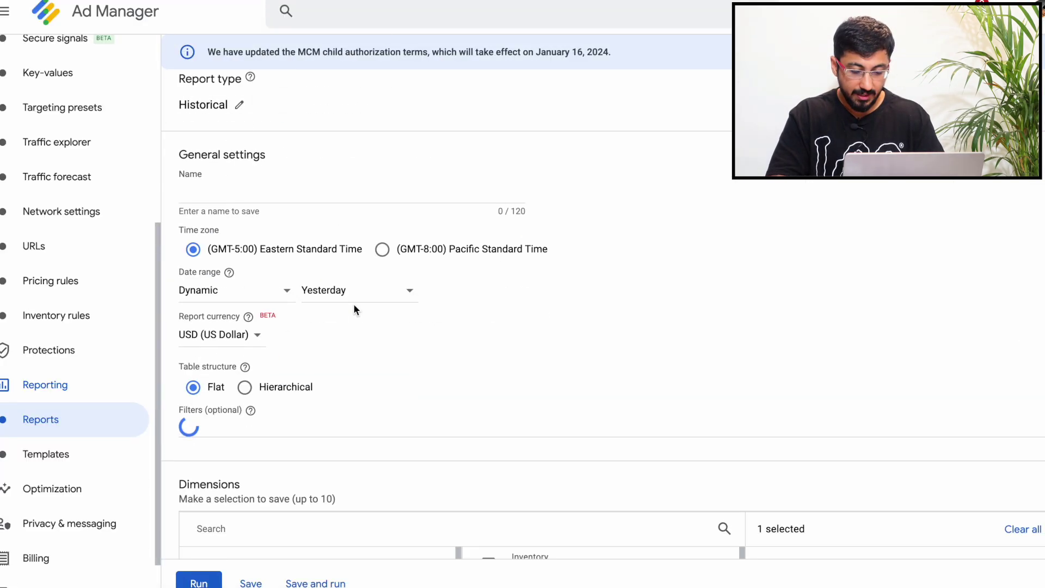
{"action": "scroll", "coordinate": [354, 309], "scroll_direction": "down", "scroll_amount": 5}
{"action": "scroll", "coordinate": [376, 253], "scroll_direction": "up", "scroll_amount": 1}
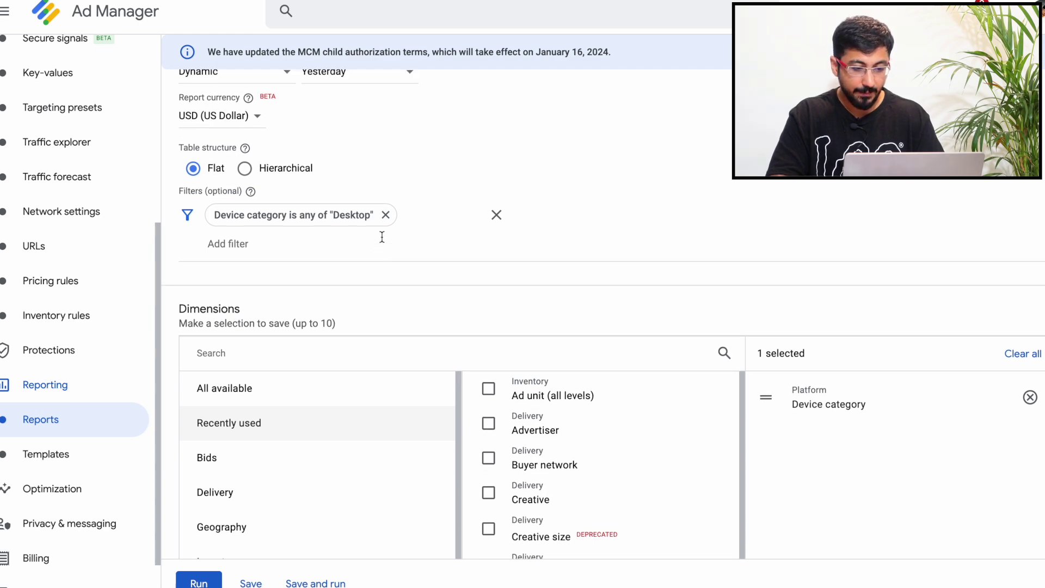
{"action": "key", "text": "ctrl+Tab"}
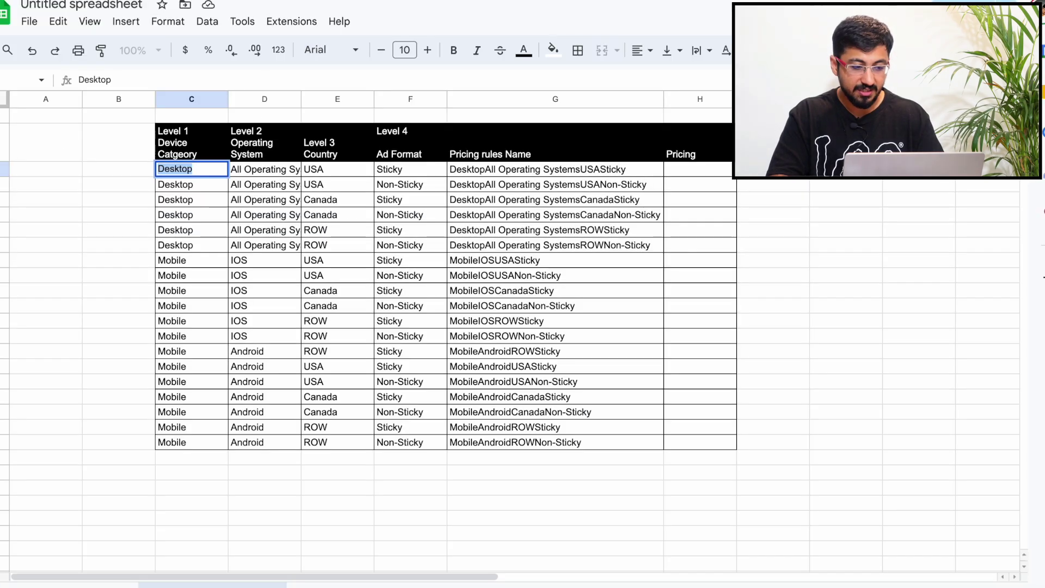
{"action": "triple_click", "coordinate": [271, 174]}
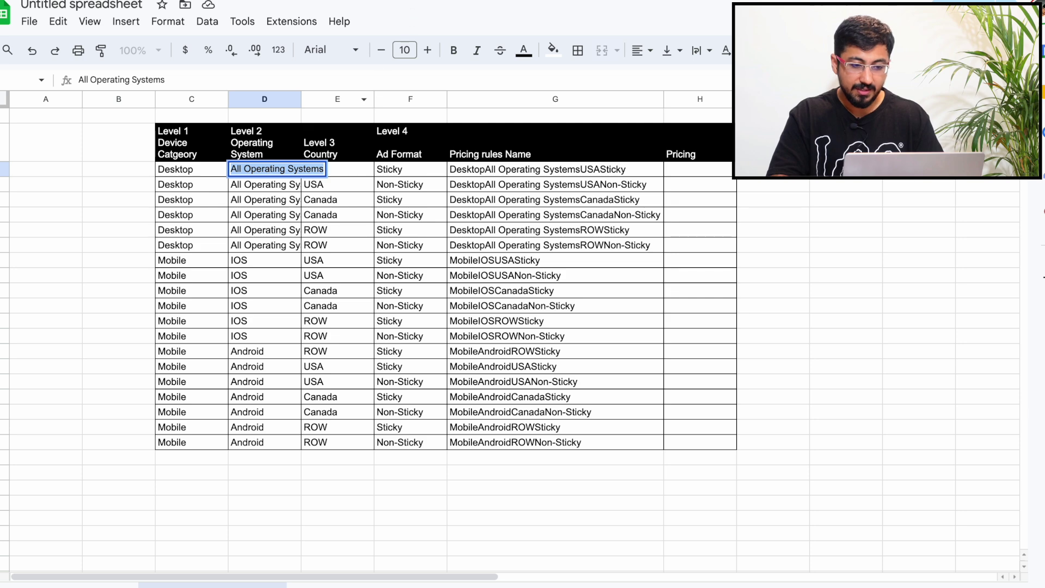
{"action": "key", "text": "ctrl+Tab"}
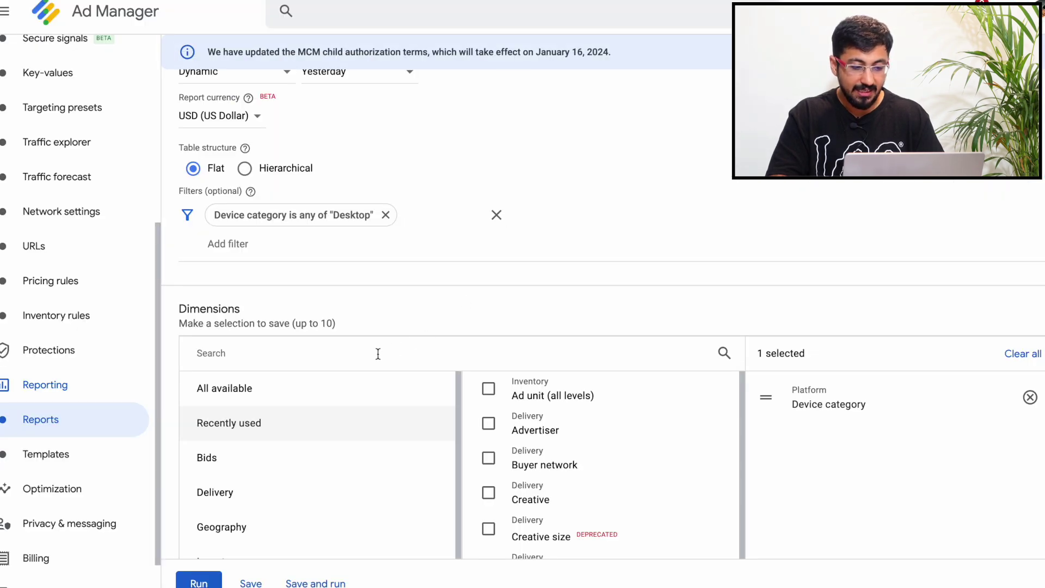
{"action": "type", "text": "coun"}
{"action": "key", "text": "Down"}
{"action": "key", "text": "Return"}
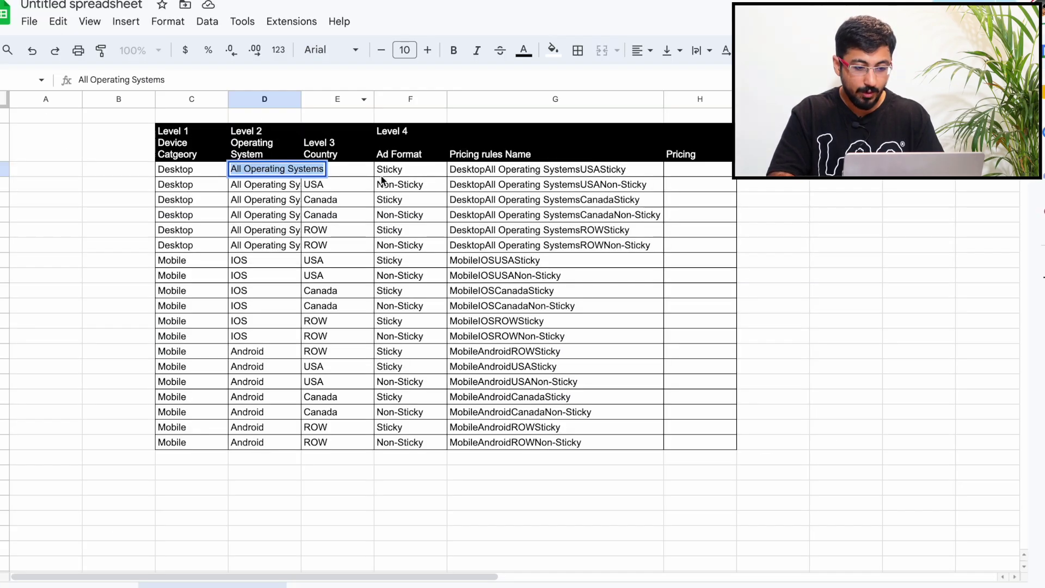
Step: Check the first Desktop row's country in the spreadsheet, and search the report dimensions for an ad format
{"action": "left_click", "coordinate": [337, 173]}
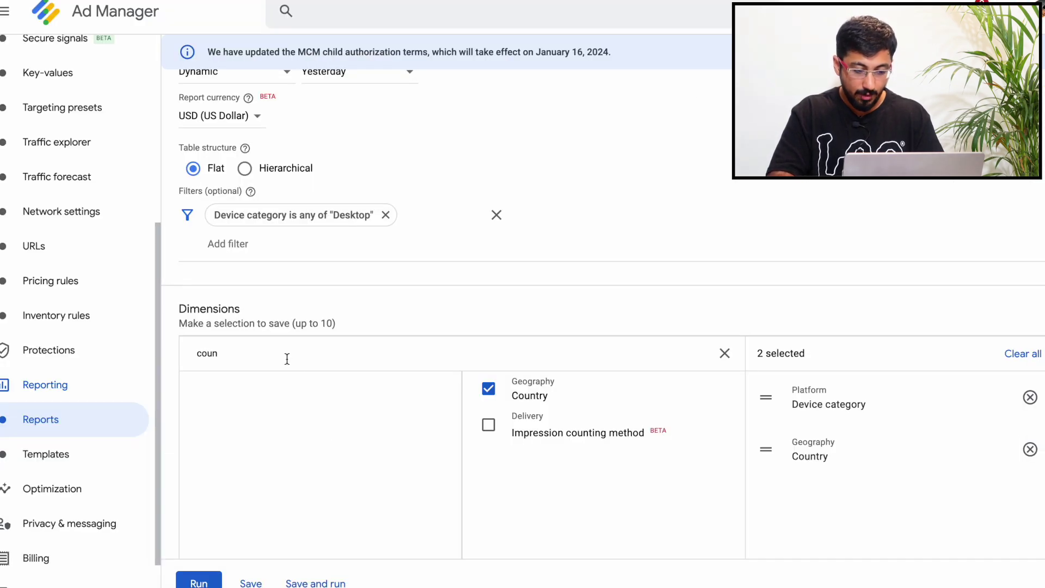
{"action": "double_click", "coordinate": [284, 357]}
{"action": "type", "text": "a"}
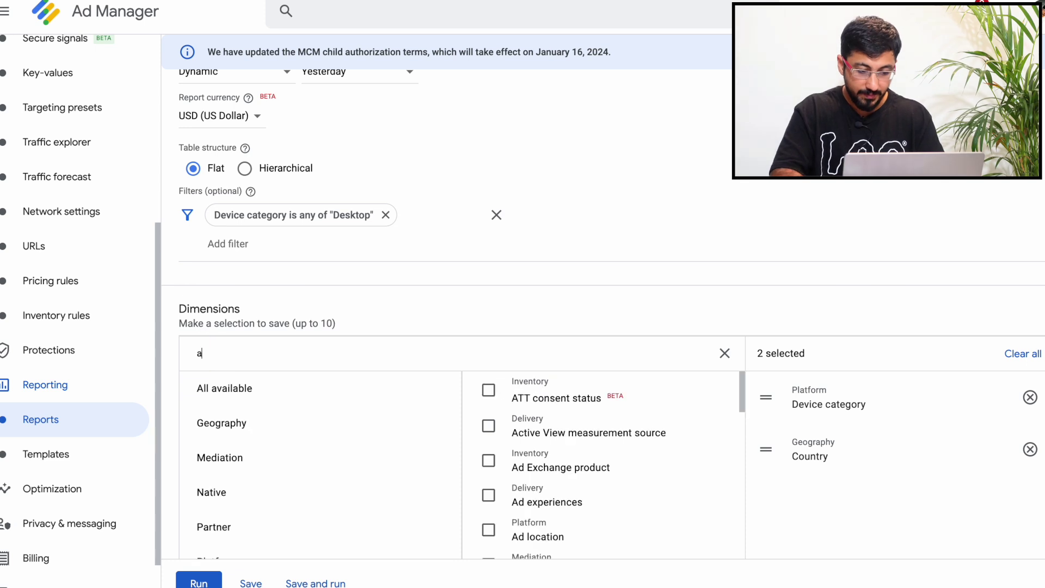
{"action": "type", "text": "d f"}
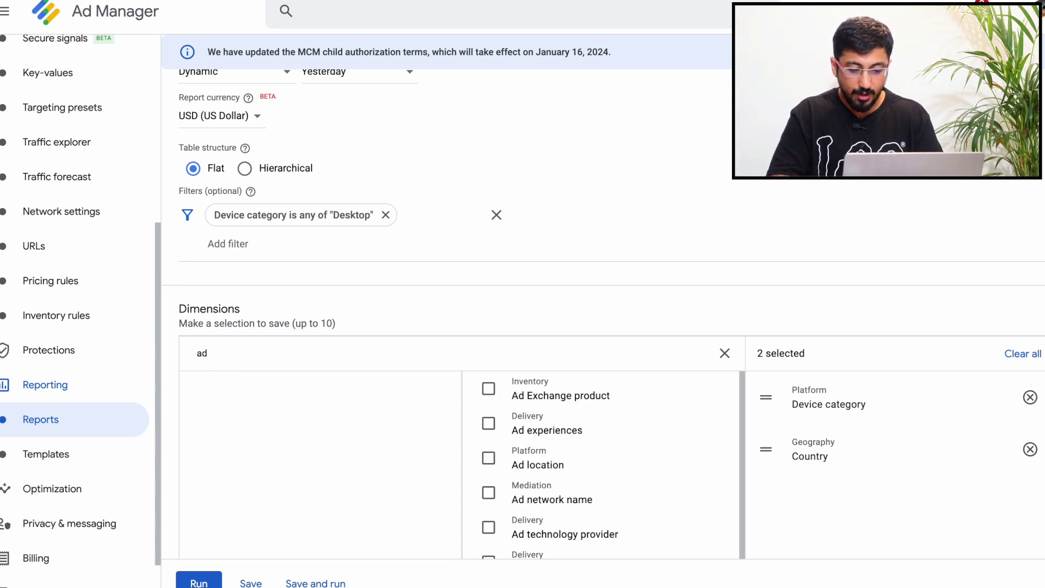
{"action": "scroll", "coordinate": [537, 448], "scroll_direction": "down", "scroll_amount": 3}
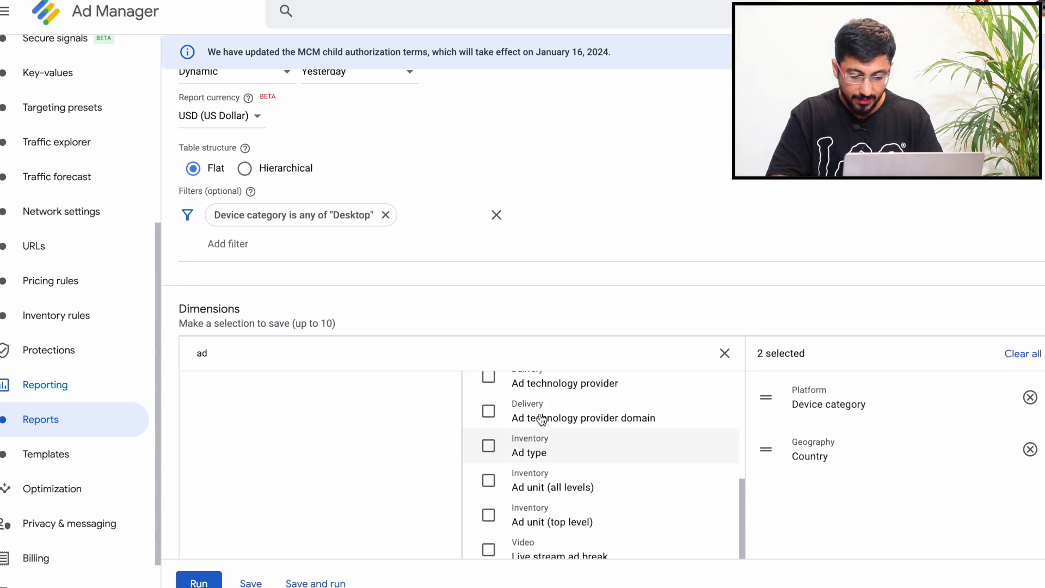
{"action": "scroll", "coordinate": [538, 436], "scroll_direction": "down", "scroll_amount": 3}
Step: Add the Inventory format and Inventory types dimensions to the Desktop report and run it
{"action": "double_click", "coordinate": [304, 233]}
{"action": "type", "text": "inve"}
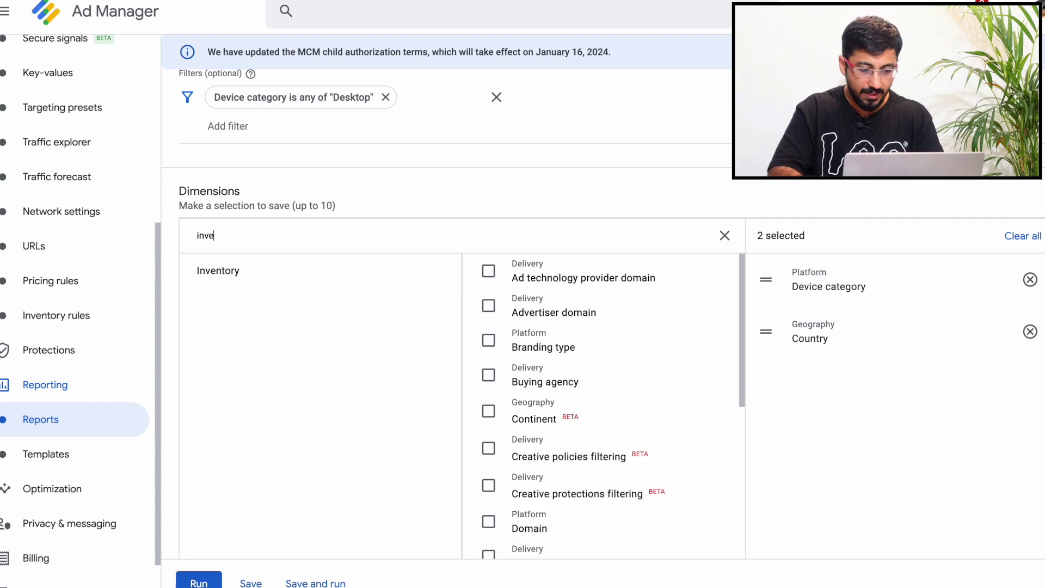
{"action": "type", "text": "n"}
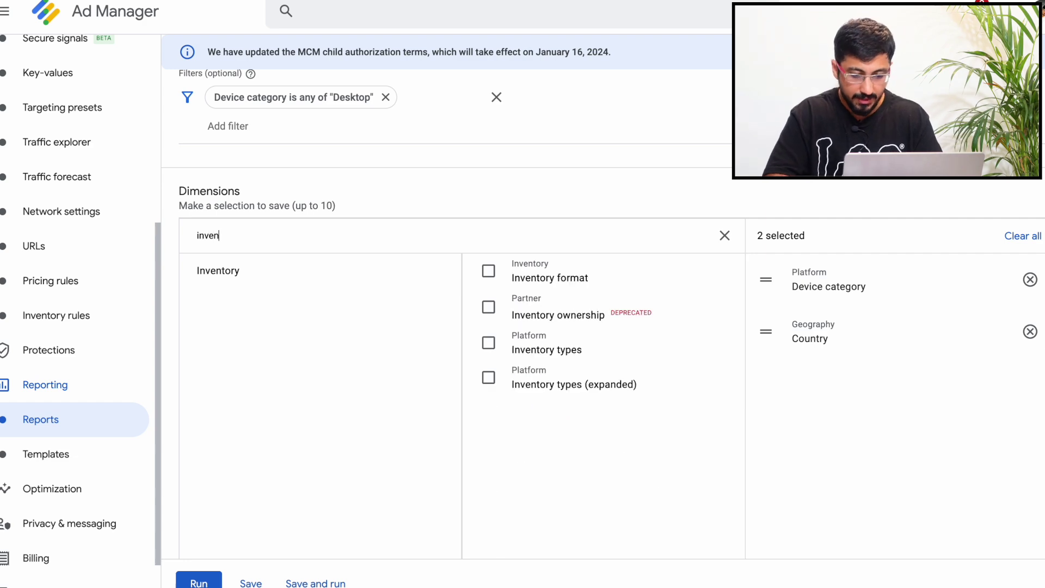
{"action": "left_click", "coordinate": [538, 271]}
{"action": "left_click", "coordinate": [533, 340]}
{"action": "scroll", "coordinate": [369, 410], "scroll_direction": "down", "scroll_amount": 8}
{"action": "scroll", "coordinate": [369, 409], "scroll_direction": "up", "scroll_amount": 1}
{"action": "left_click", "coordinate": [198, 582]}
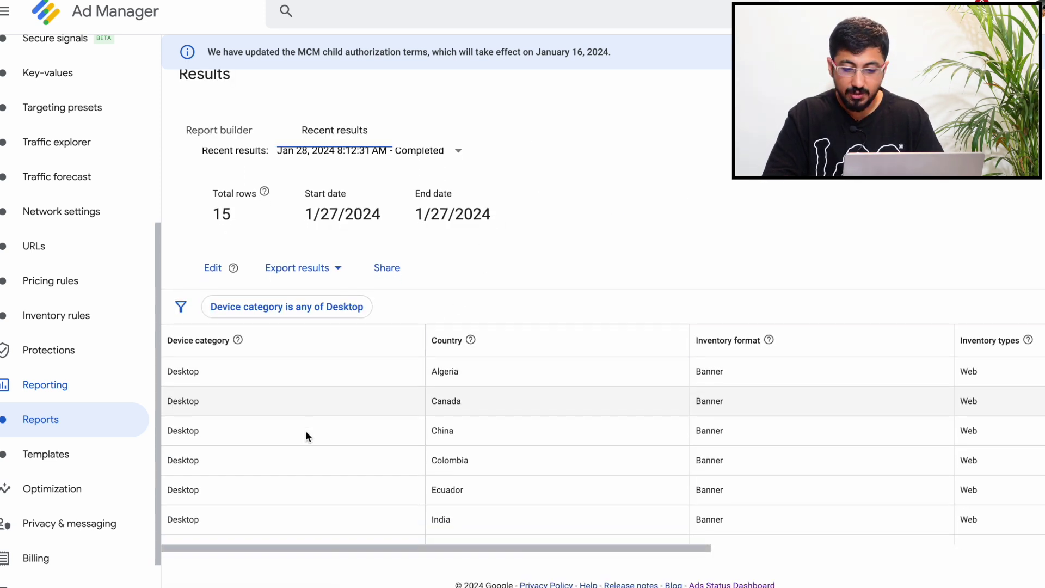
Step: Sort the report results by Average bid CPM in descending order and match the highest value to its country
{"action": "scroll", "coordinate": [911, 394], "scroll_direction": "right", "scroll_amount": 8}
{"action": "scroll", "coordinate": [912, 401], "scroll_direction": "right", "scroll_amount": 2}
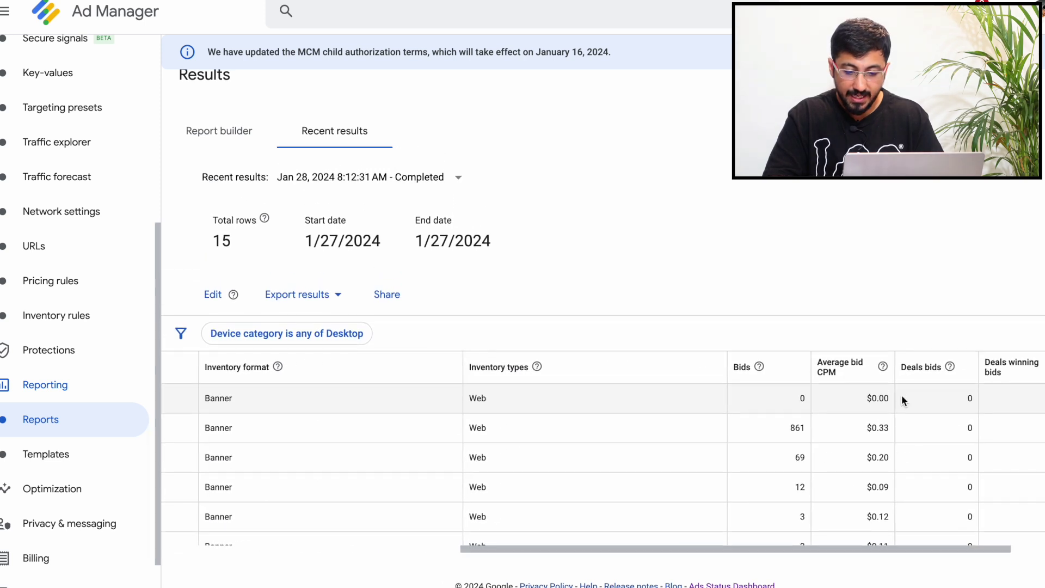
{"action": "left_click", "coordinate": [840, 370]}
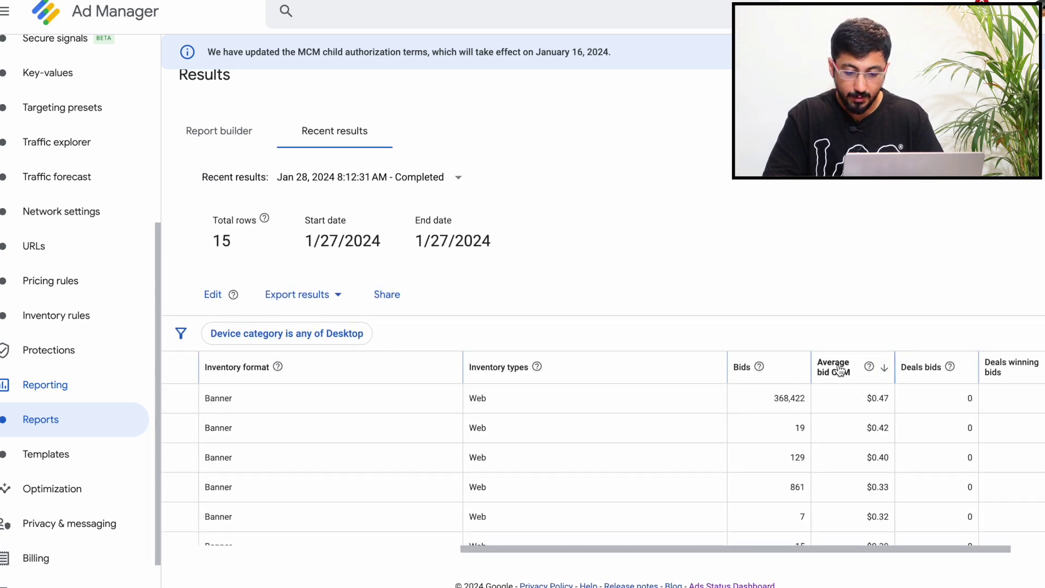
{"action": "scroll", "coordinate": [595, 417], "scroll_direction": "left", "scroll_amount": 10}
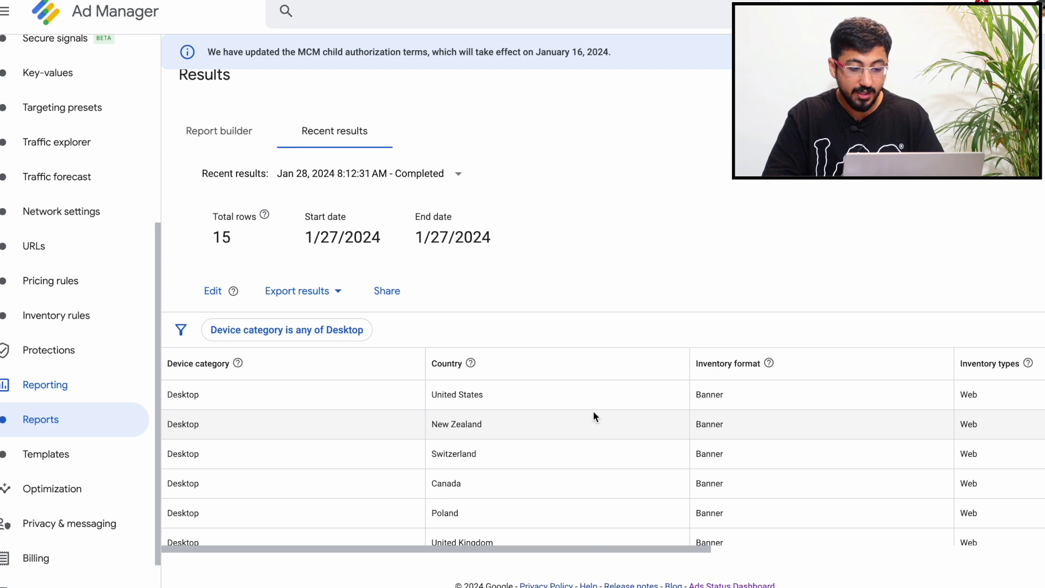
{"action": "scroll", "coordinate": [462, 400], "scroll_direction": "right", "scroll_amount": 8}
{"action": "scroll", "coordinate": [491, 402], "scroll_direction": "right", "scroll_amount": 1}
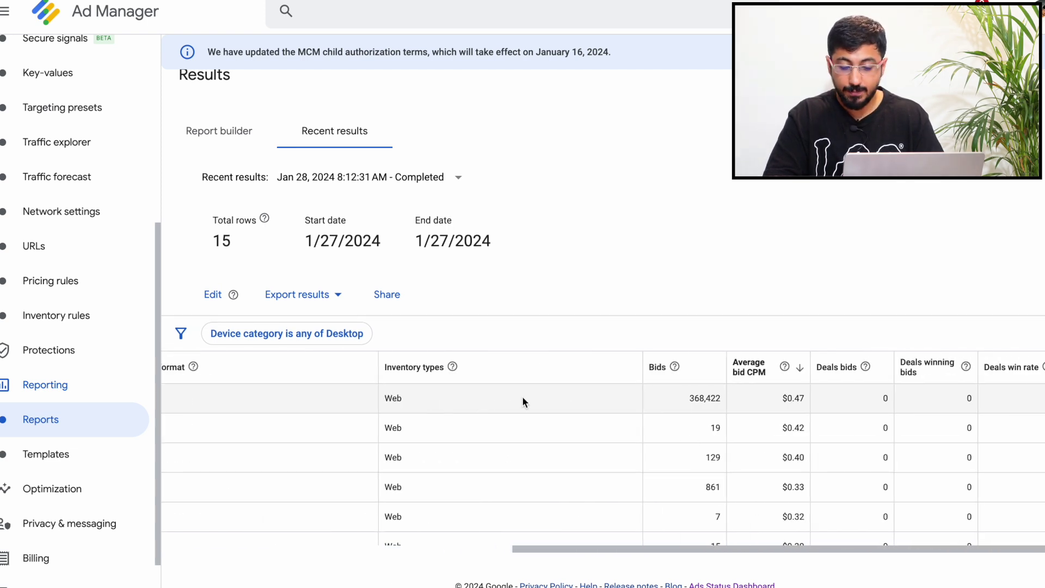
Step: Copy the United States average bid CPM into the first Desktop row's Pricing cell in the spreadsheet as 0.47, without the dollar sign
{"action": "double_click", "coordinate": [789, 399]}
{"action": "key", "text": "ctrl+c"}
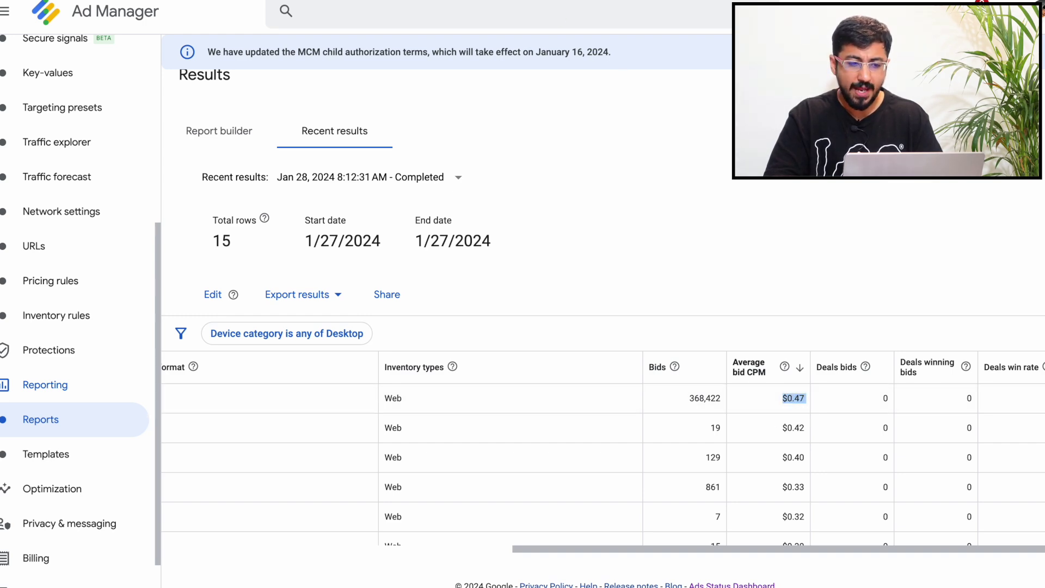
{"action": "key", "text": "ctrl+Tab"}
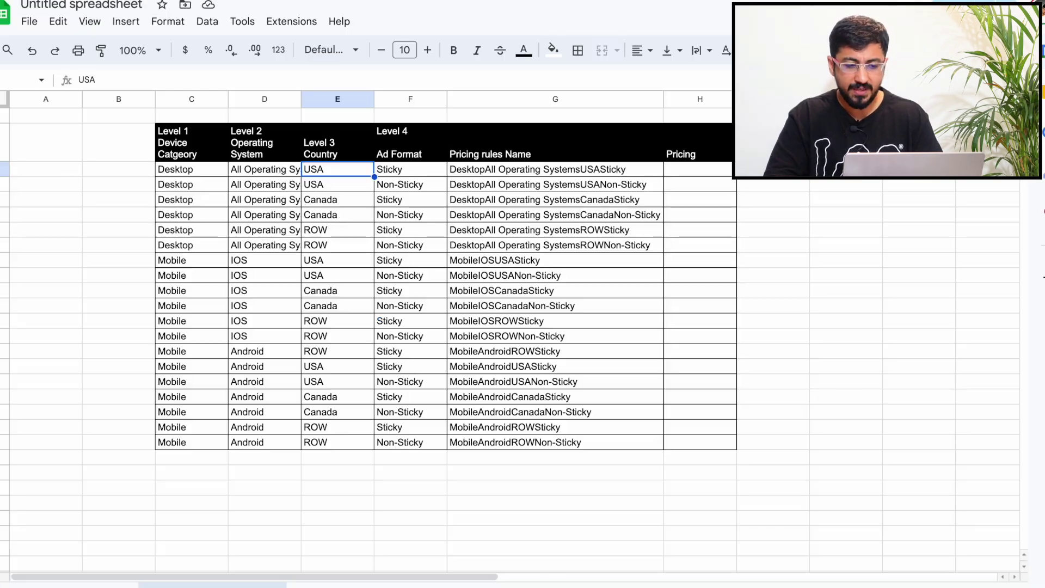
{"action": "double_click", "coordinate": [697, 172]}
{"action": "key", "text": "ctrl+v"}
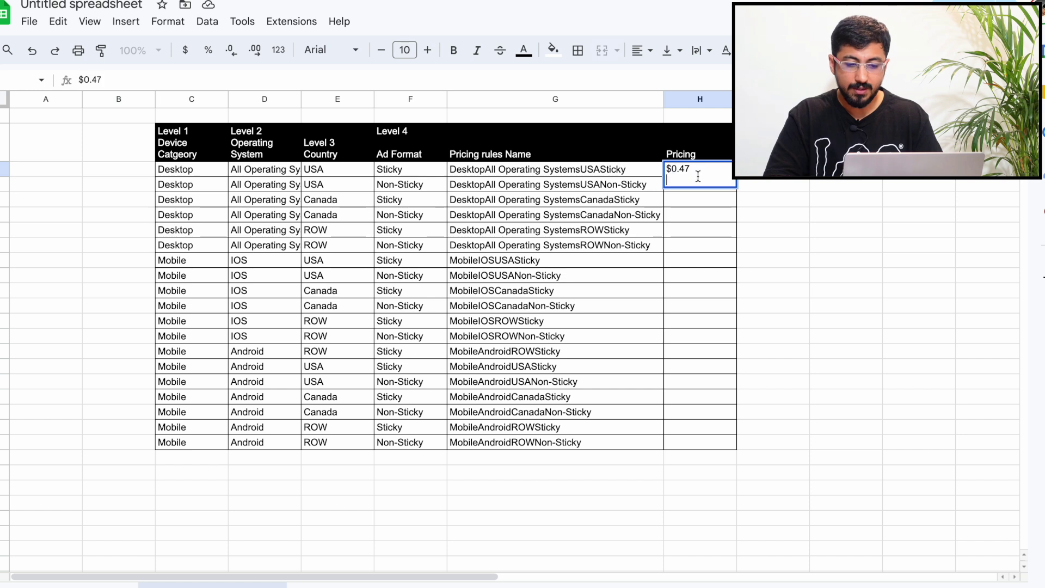
{"action": "left_click", "coordinate": [672, 169]}
{"action": "key", "text": "BackSpace"}
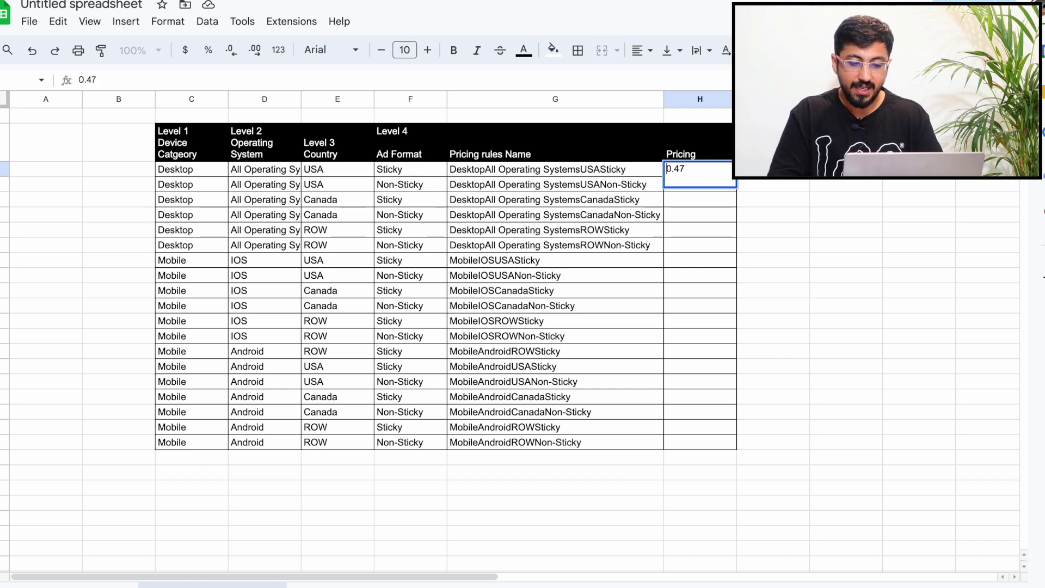
Step: In cell J3, calculate 30% of the first row's price with the formula =H3*.3
{"action": "key", "text": "Tab"}
{"action": "type", "text": "="}
{"action": "left_click", "coordinate": [717, 172]}
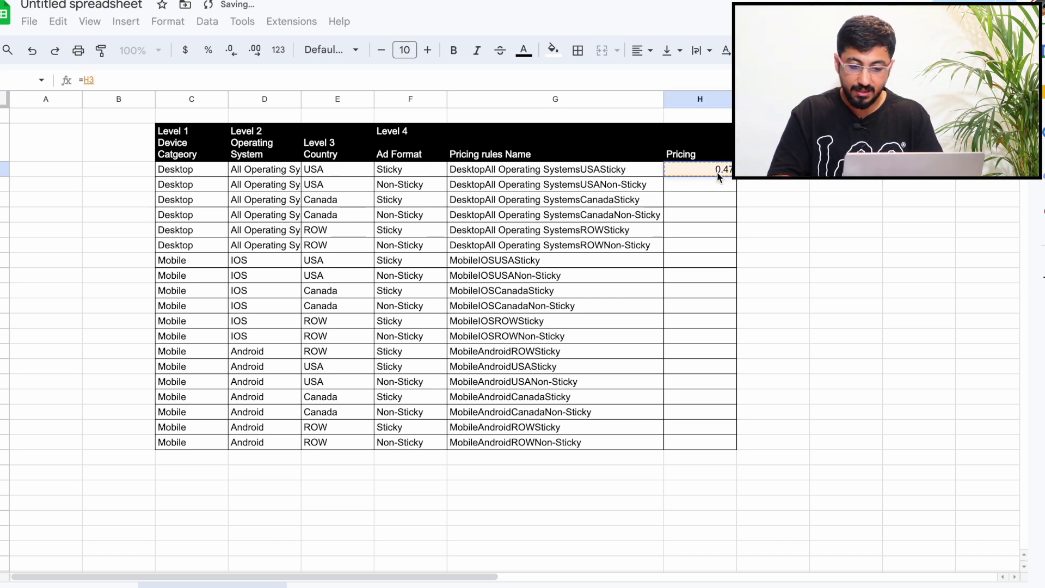
{"action": "type", "text": "*"}
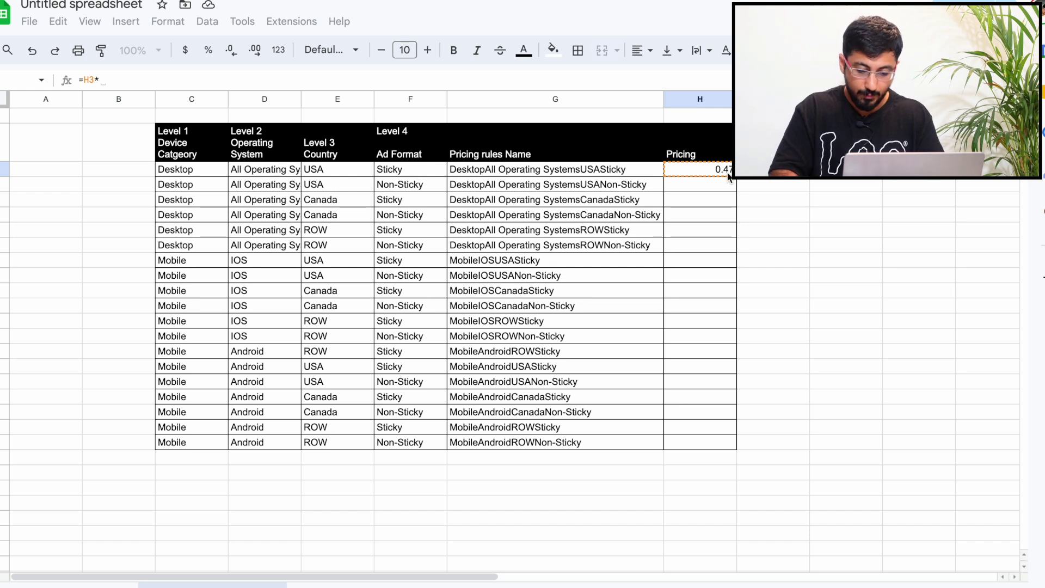
{"action": "type", "text": ".3"}
{"action": "key", "text": "Return"}
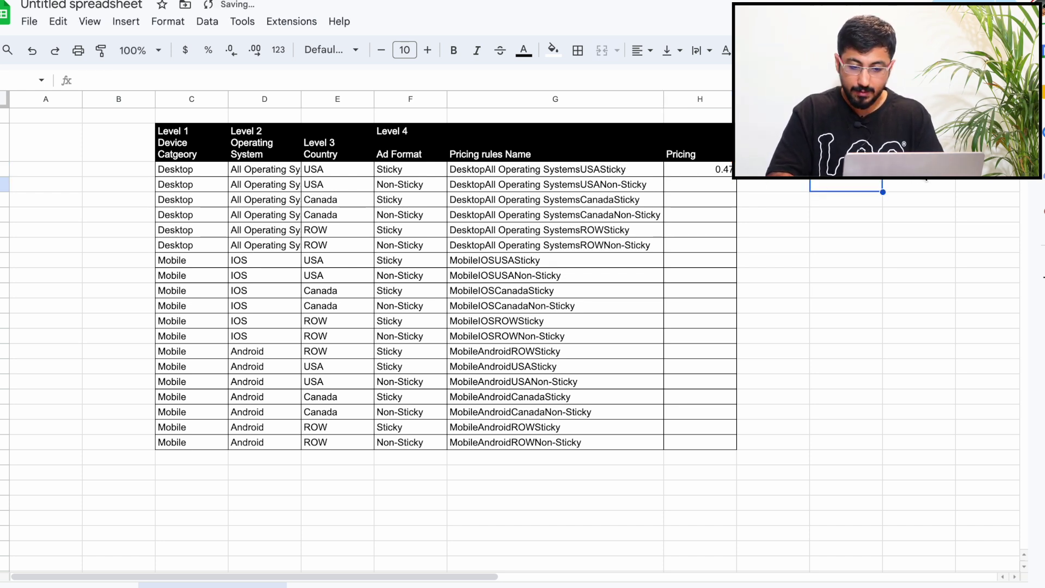
Step: In cell K3, add the 30% markup to the first row's price with the formula =J3+H3
{"action": "key", "text": "Up"}
{"action": "type", "text": "=J3+"}
{"action": "left_click", "coordinate": [720, 171]}
{"action": "key", "text": "Return"}
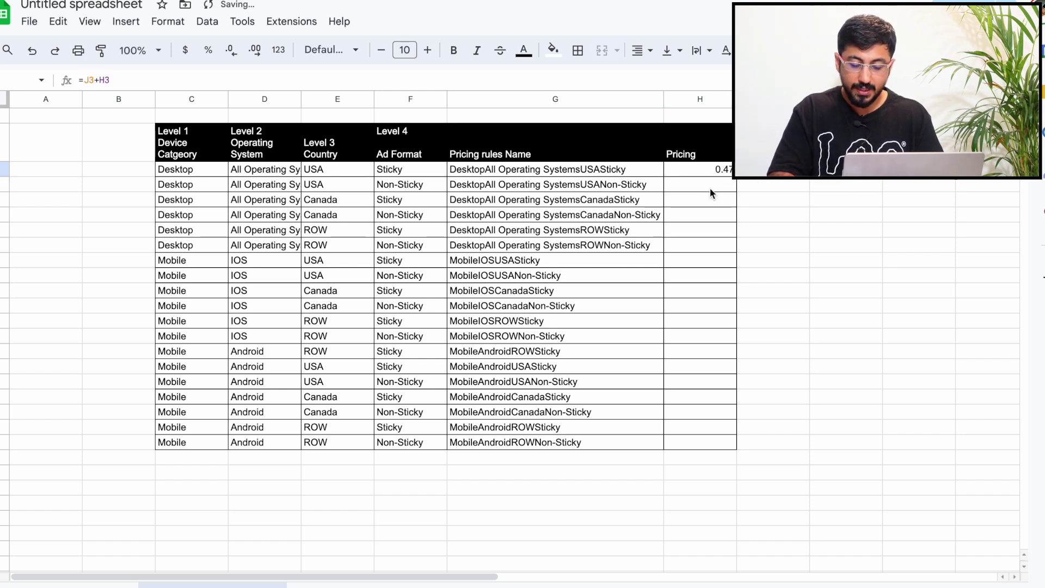
Step: Set the first Desktop row's Pricing to 0.611 and review the Average bid CPM values in the Ad Manager report
{"action": "left_click", "coordinate": [715, 170]}
{"action": "type", "text": "0.611"}
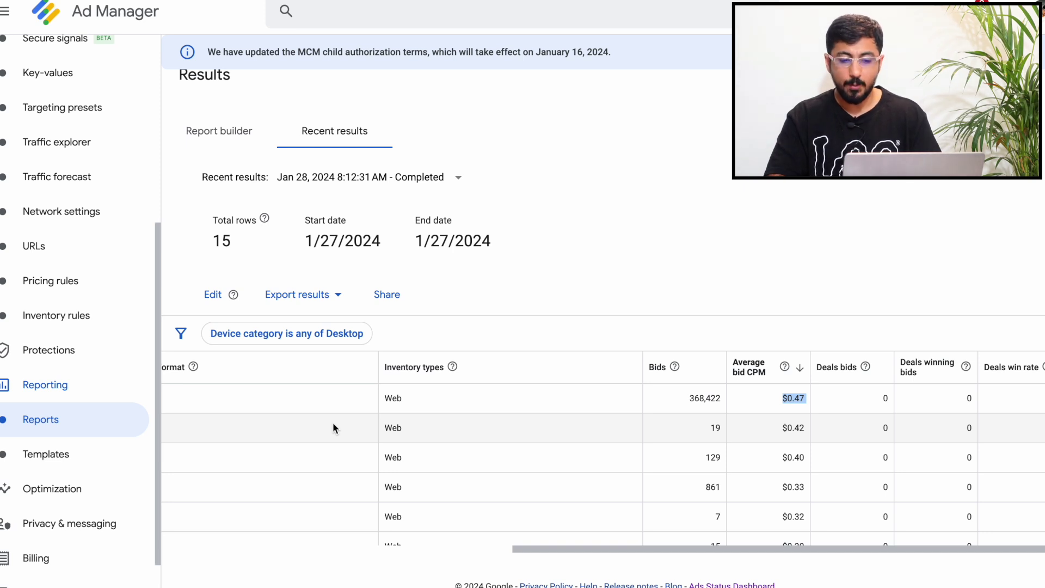
{"action": "scroll", "coordinate": [333, 428], "scroll_direction": "down", "scroll_amount": 1}
{"action": "scroll", "coordinate": [333, 427], "scroll_direction": "down", "scroll_amount": 4}
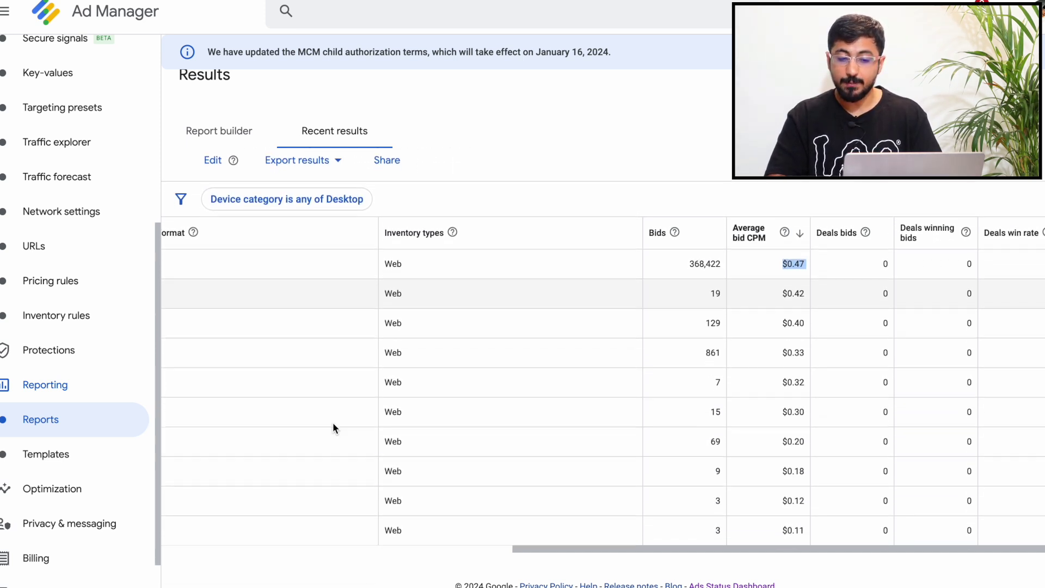
{"action": "scroll", "coordinate": [333, 427], "scroll_direction": "up", "scroll_amount": 5}
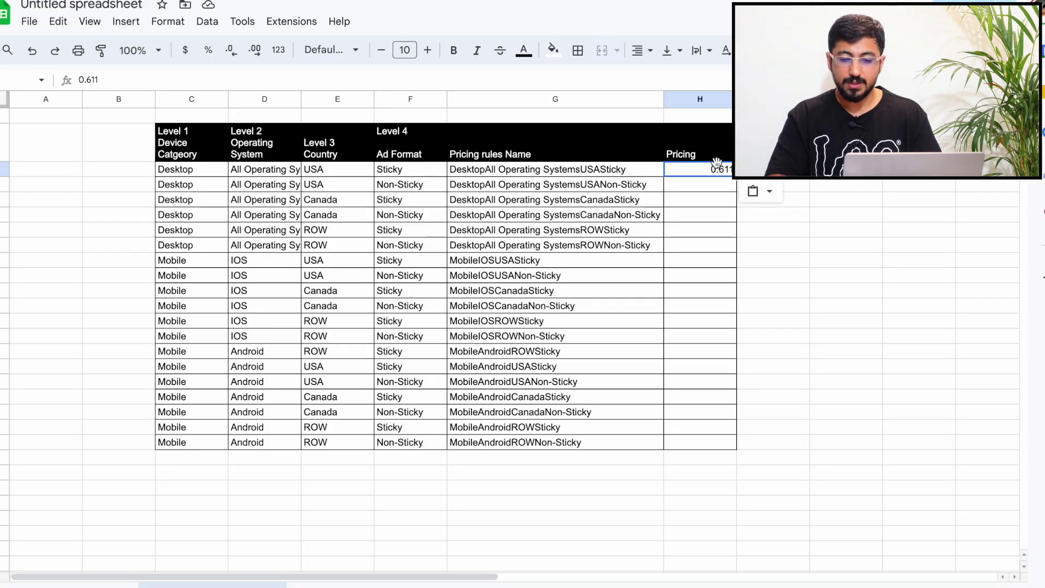
Step: Replace the first Desktop row's Pricing value with "Google Optimised Pricing" in the spreadsheet and check the neighbouring calculation cells
{"action": "type", "text": "Google Optimised Pricing"}
{"action": "left_click", "coordinate": [758, 230]}
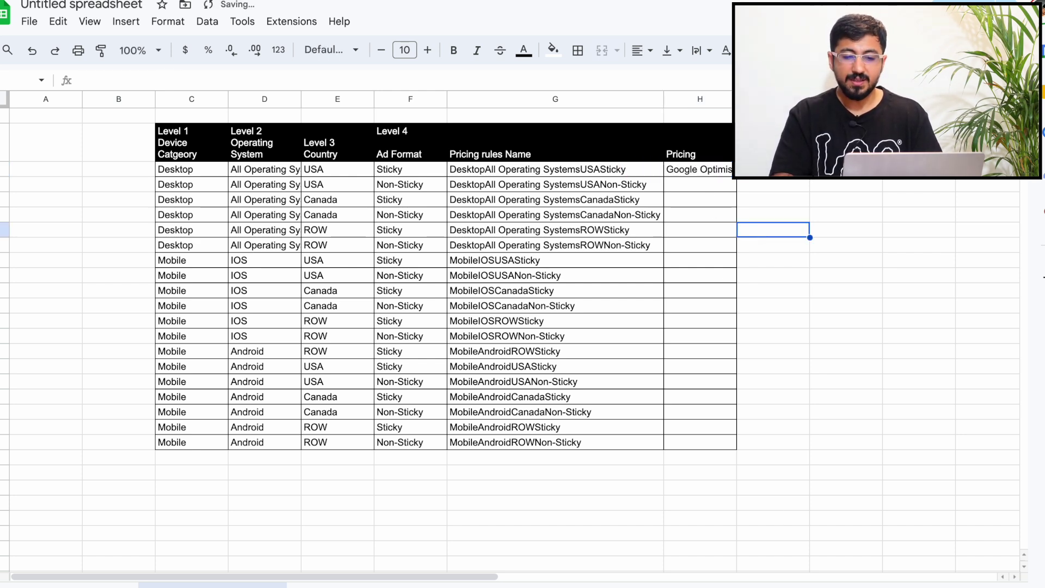
{"action": "left_click", "coordinate": [773, 169]}
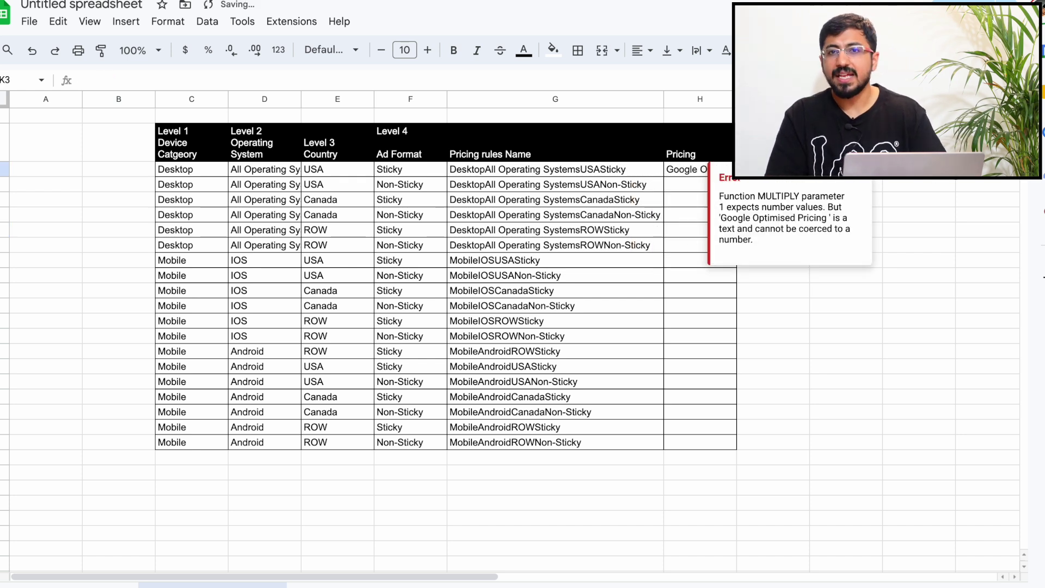